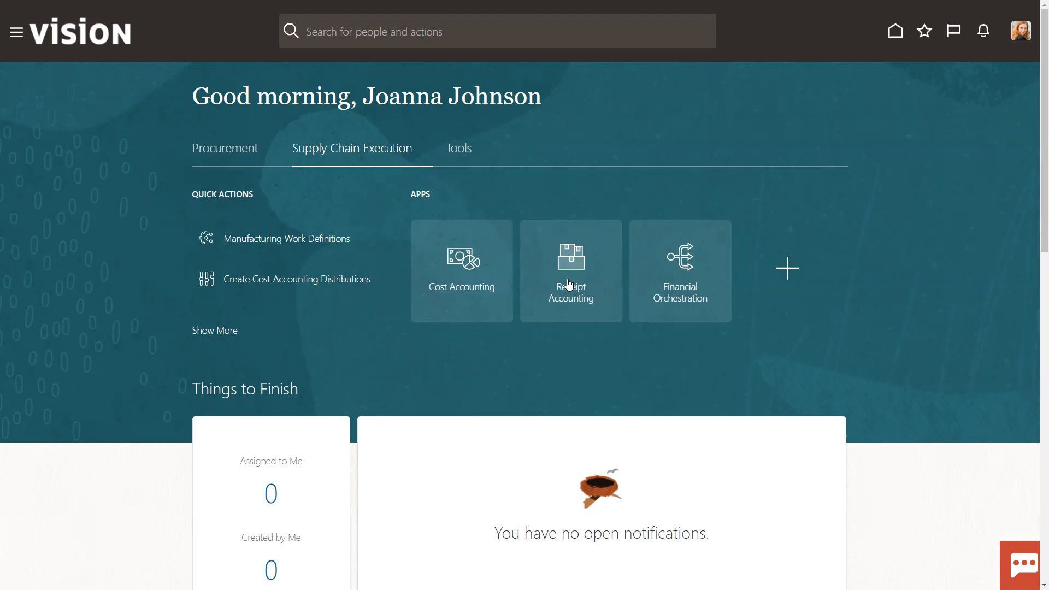
- Open Manage Trade Operations from the Landed Costs tasks of Receipt Accounting
click(569, 284)
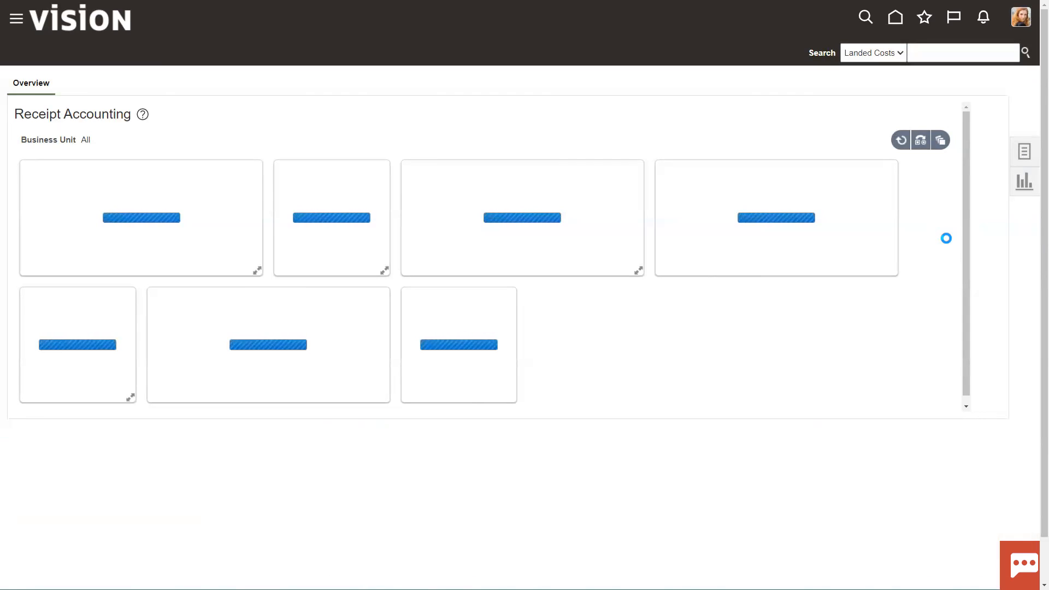
click(1024, 153)
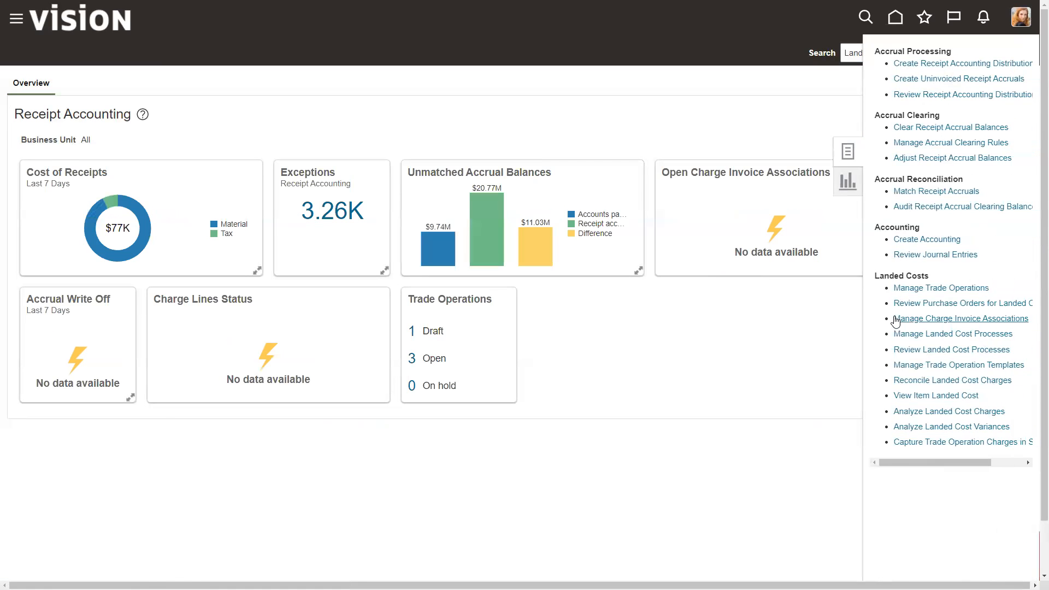
mouse_move(866, 266)
mouse_down()
mouse_move(934, 300)
mouse_move(1019, 460)
mouse_up()
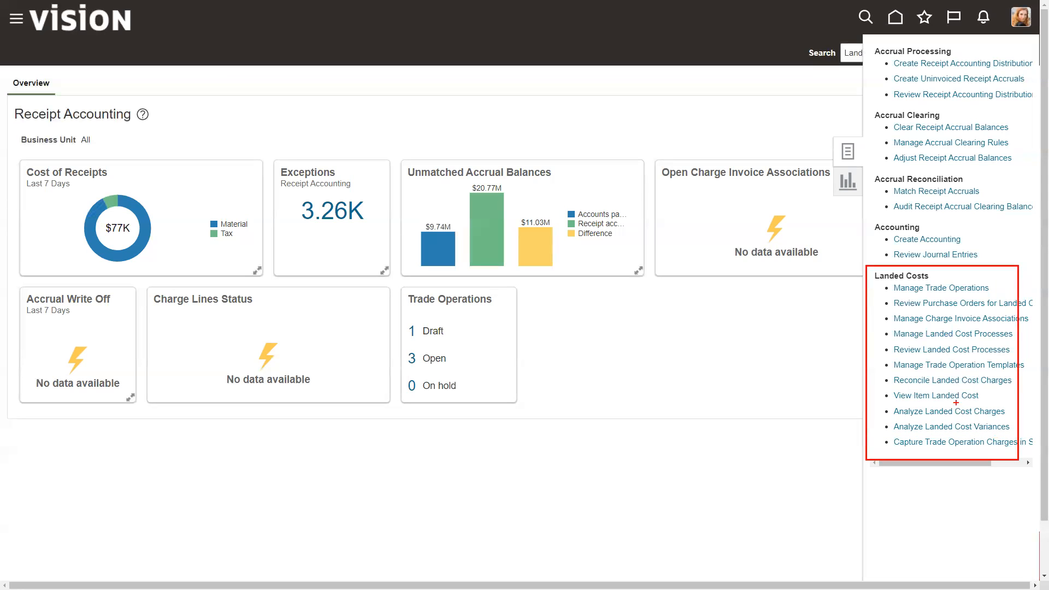
key(Escape)
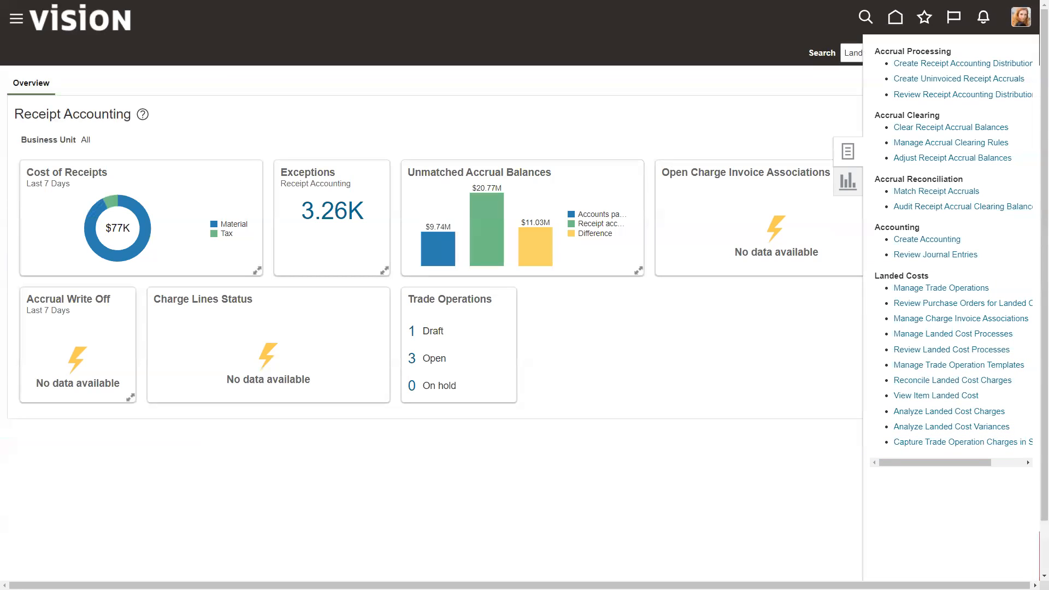
click(924, 288)
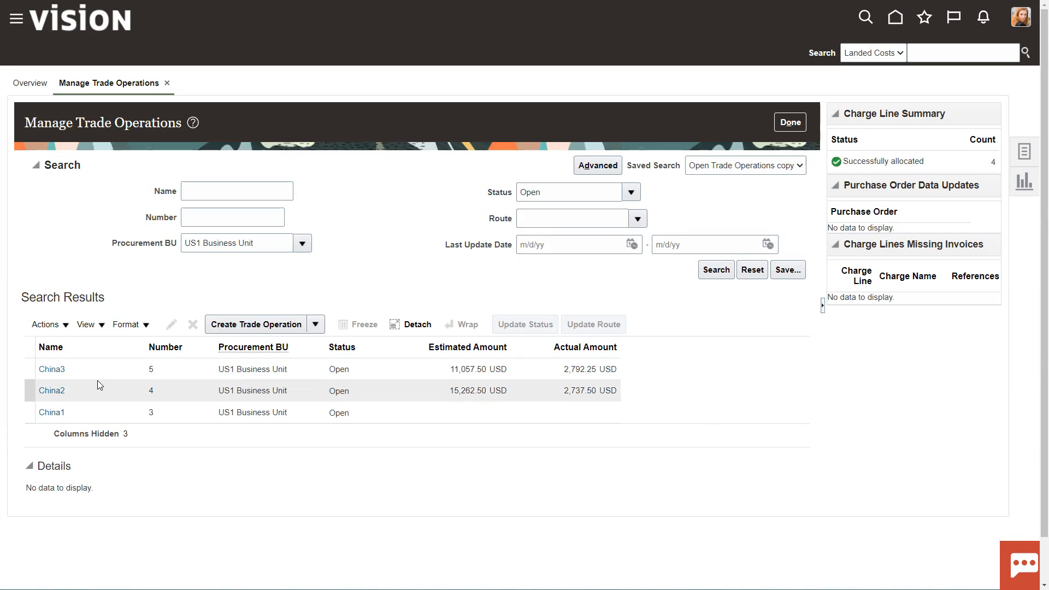
- Start a new trade operation from the Basic Charges template
click(316, 324)
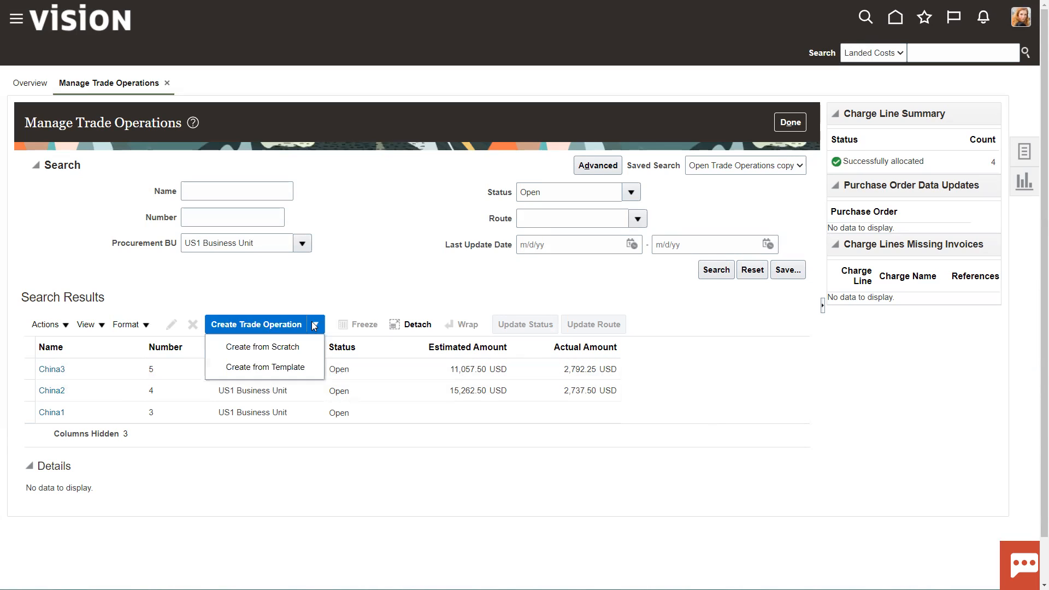
click(263, 367)
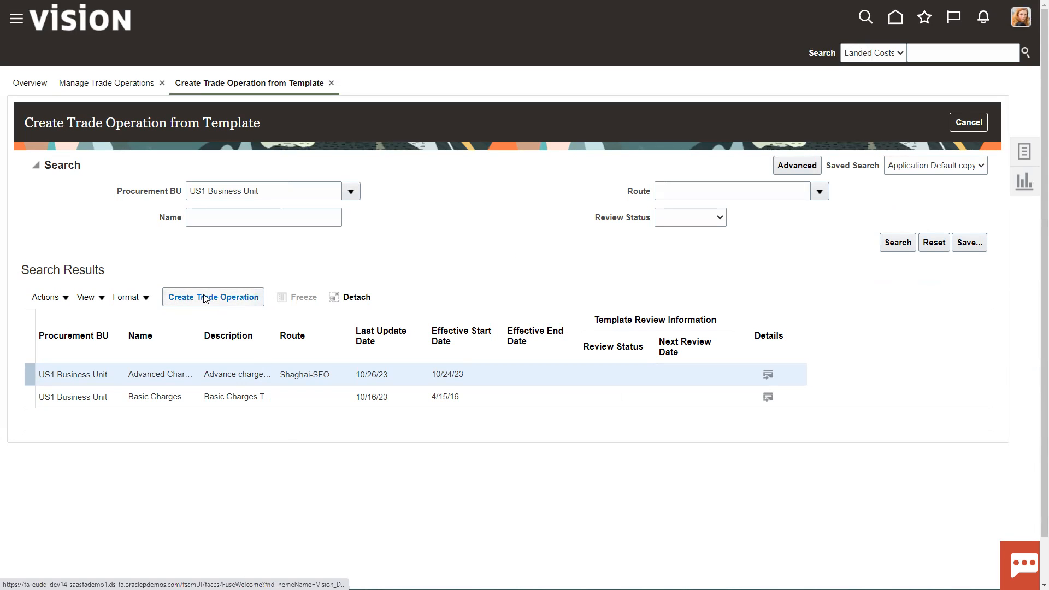
click(171, 399)
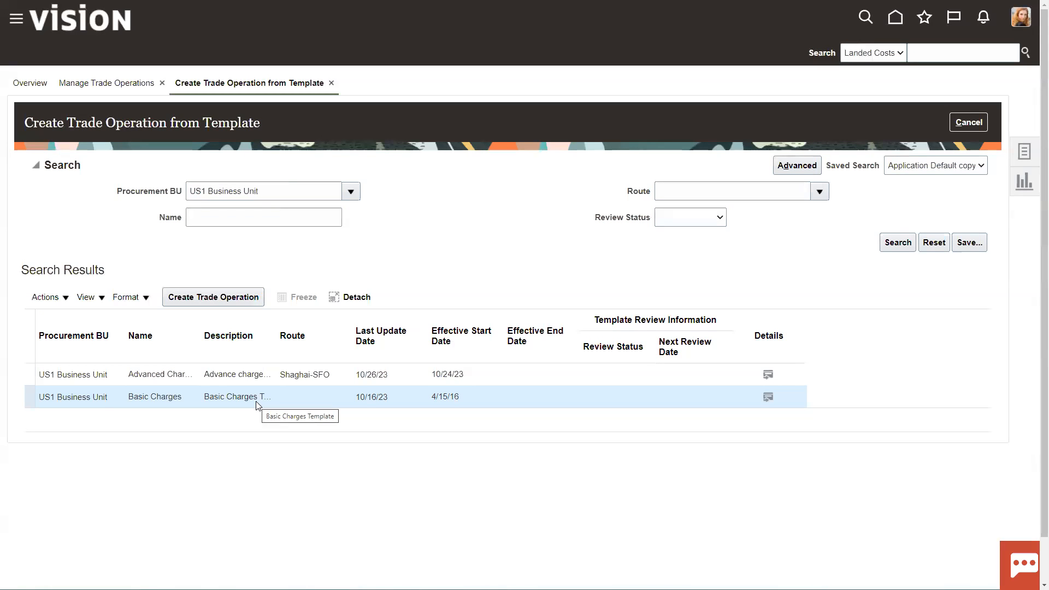
click(202, 298)
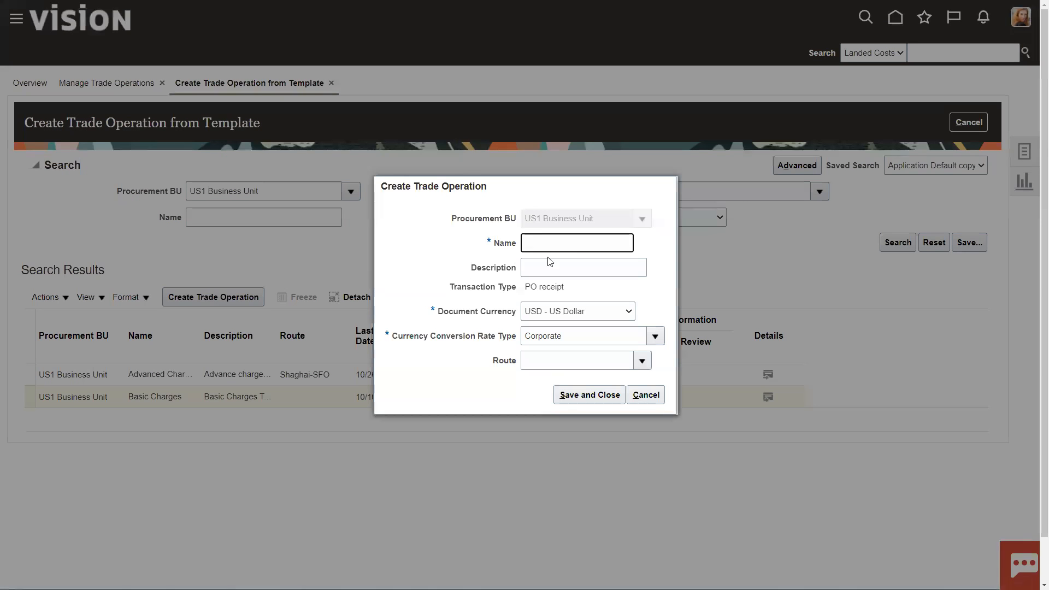
- Name the trade operation China4 and enter the description "China4 Trade Operation"
text(Chinia4)
click(546, 272)
drag(541, 244, 544, 269)
key(BackSpace)
click(544, 269)
text(China4 Trade Operation)
- Set the trade operation's route to Shaghai-SFO and save it
click(553, 361)
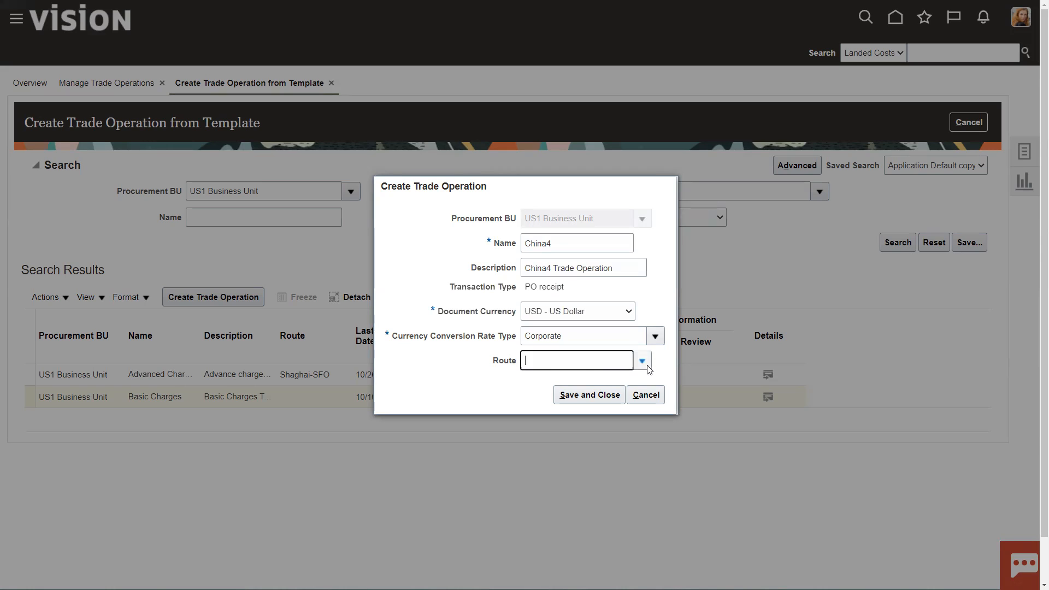
click(642, 360)
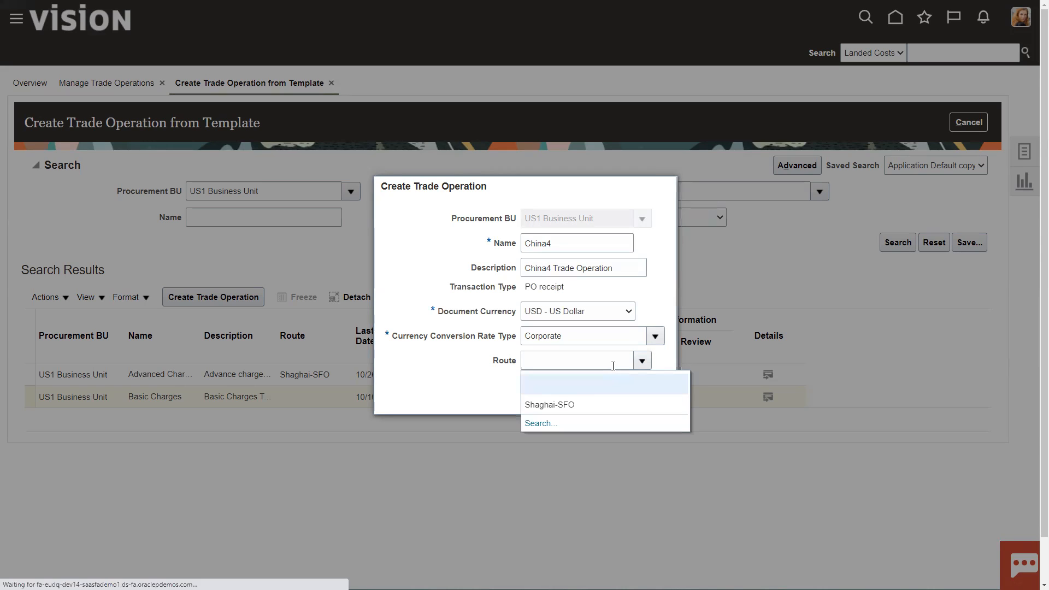
click(554, 405)
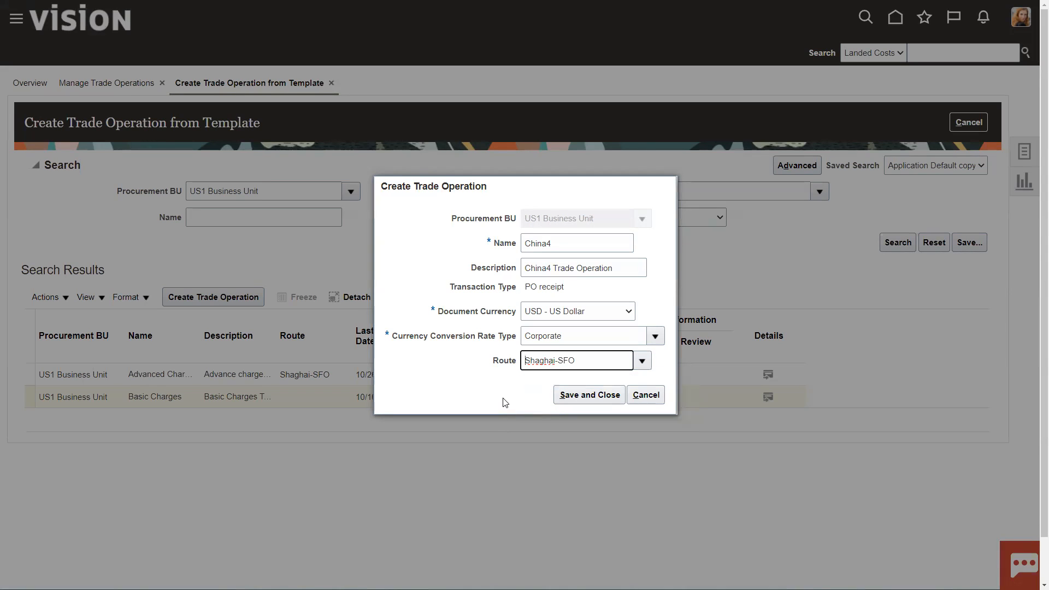
click(575, 398)
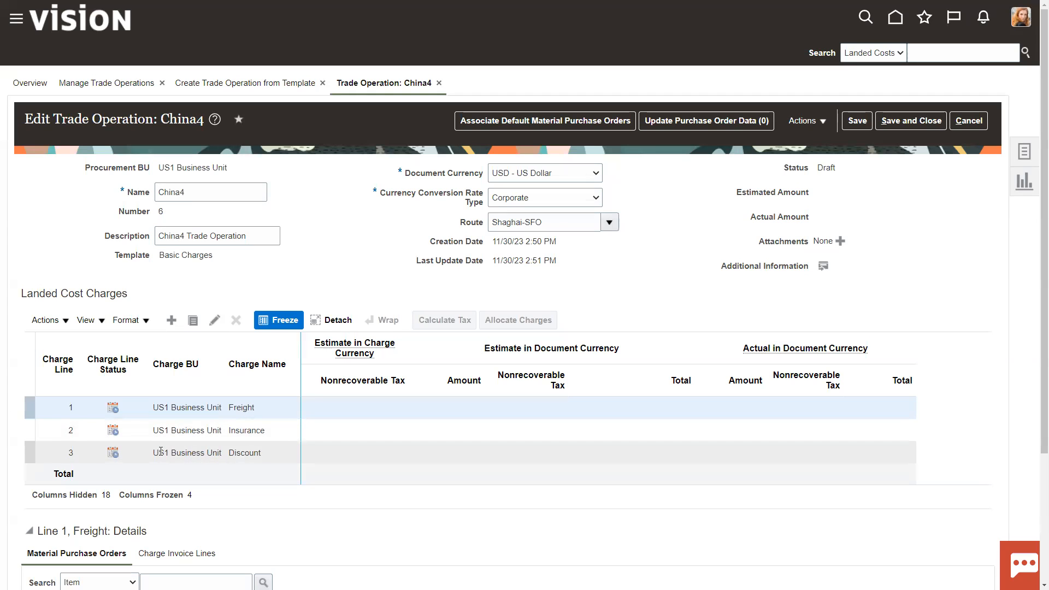
- Add a landed cost charge line for US1 Business Unit with the charge name Storage
click(173, 324)
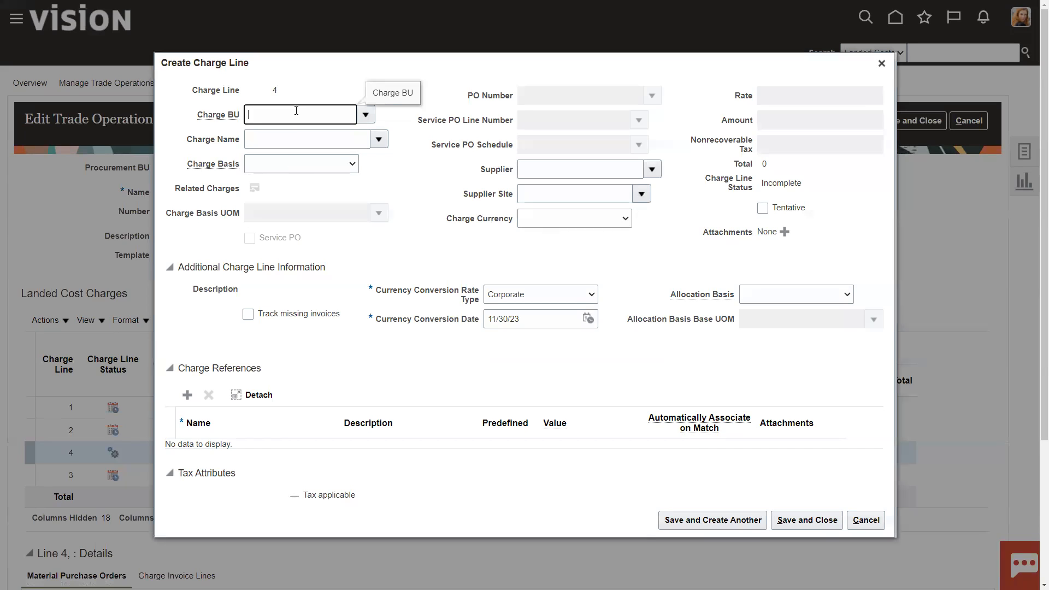
text(US1 Business Unit)
key(Tab)
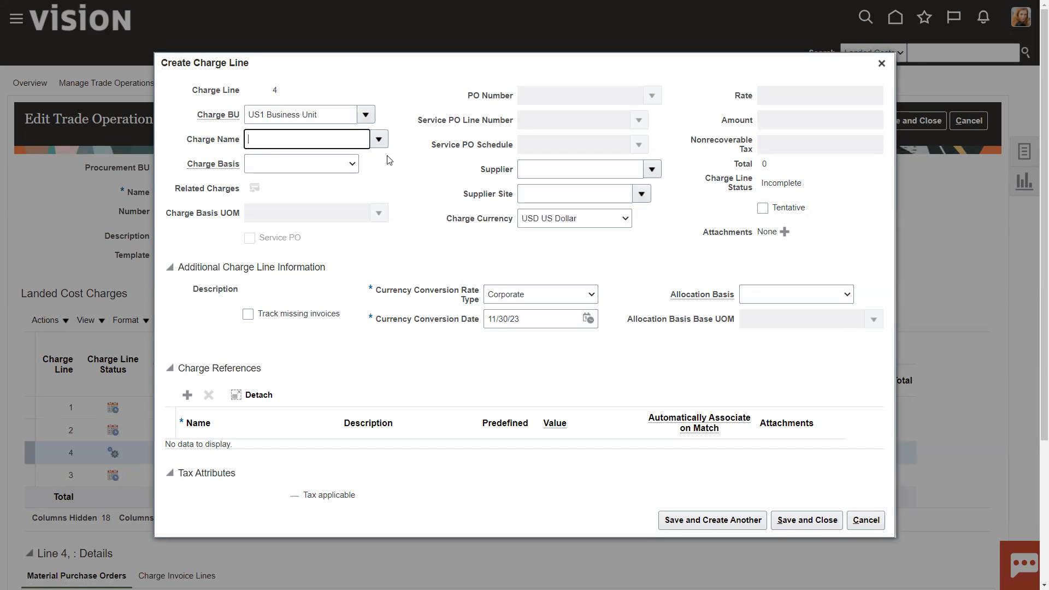
click(379, 139)
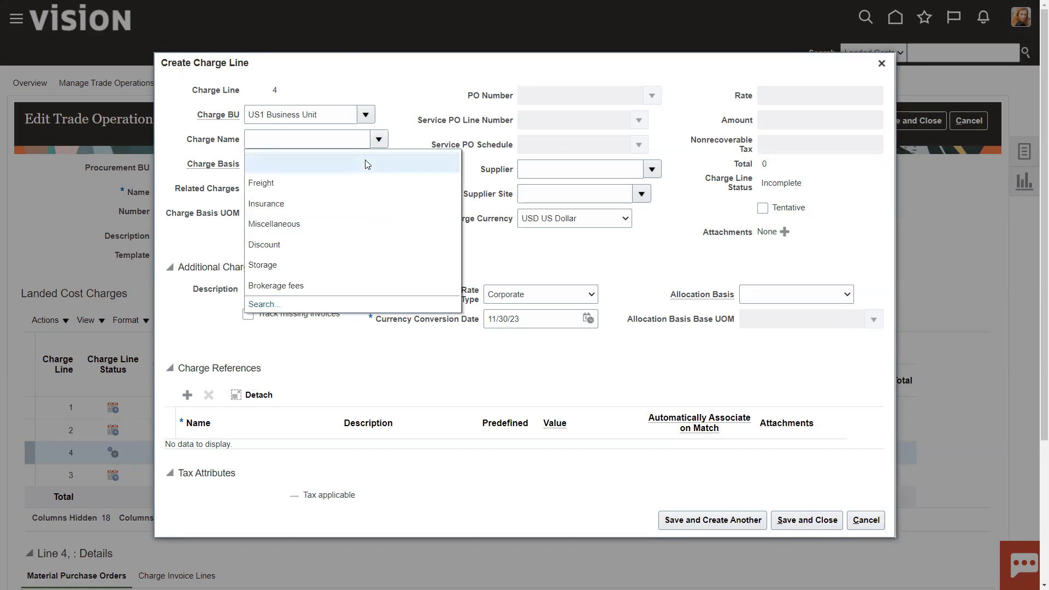
click(267, 265)
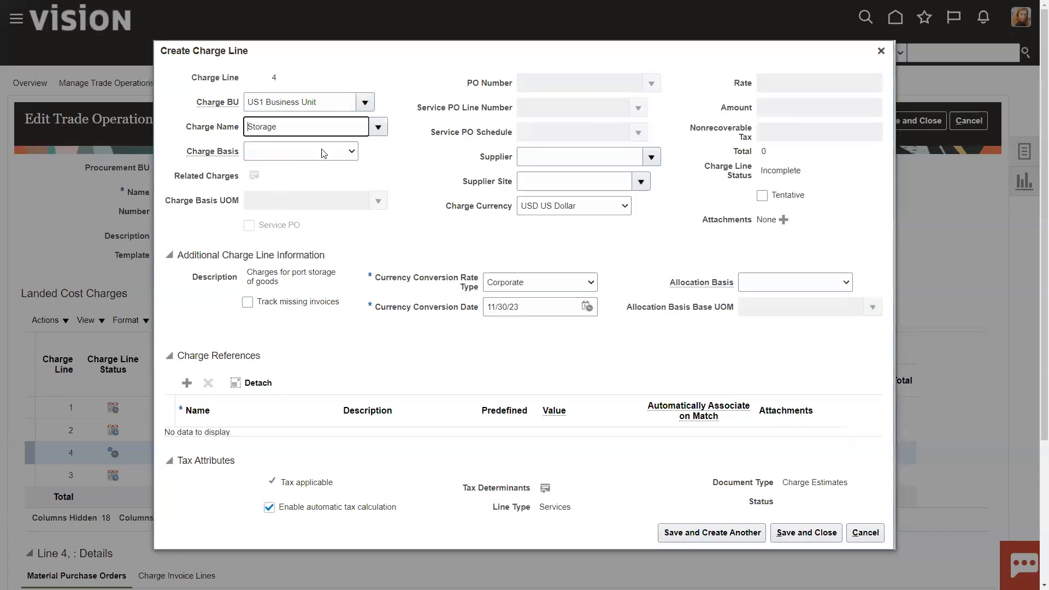
- Set the Storage charge line's basis to Aggregate and its amount to 5,500
click(350, 151)
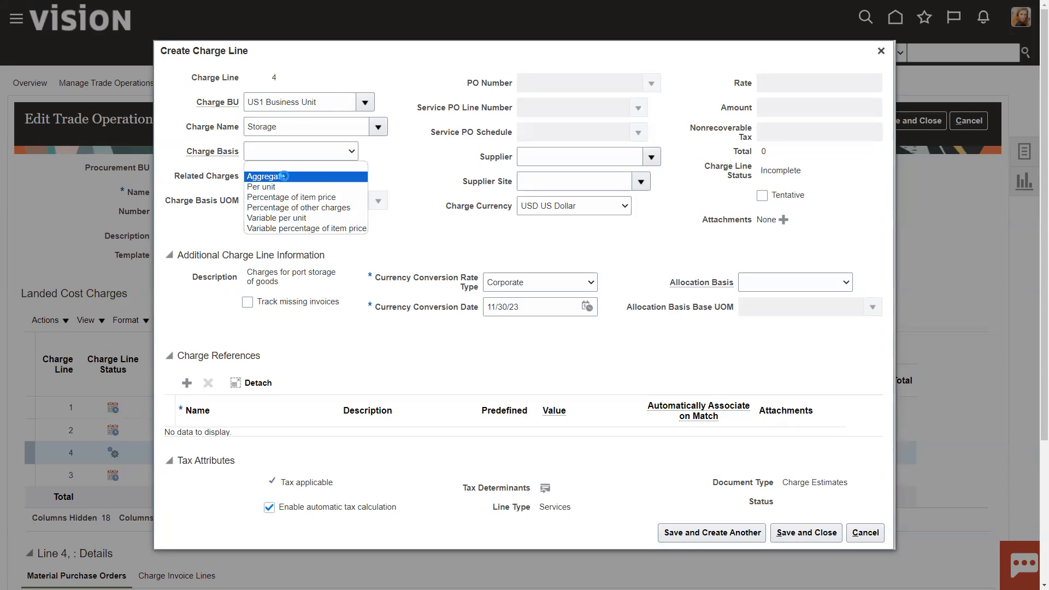
click(285, 176)
click(855, 108)
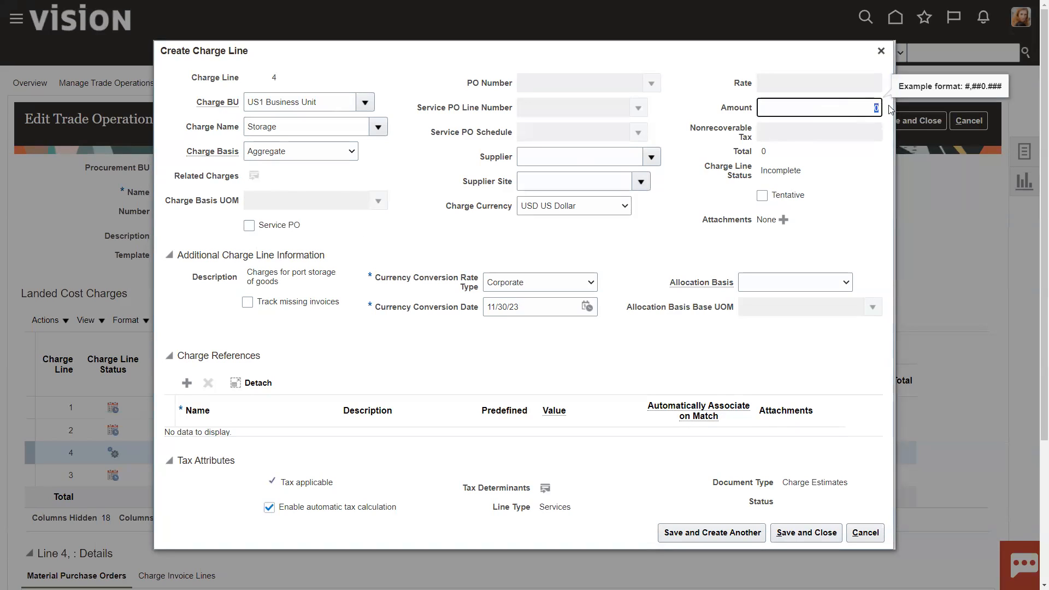
text(5,500)
key(Tab)
- Assign the supplier Lee Supplies and the supplier site Lee US1 to the Storage charge line
click(540, 159)
text(Lee )
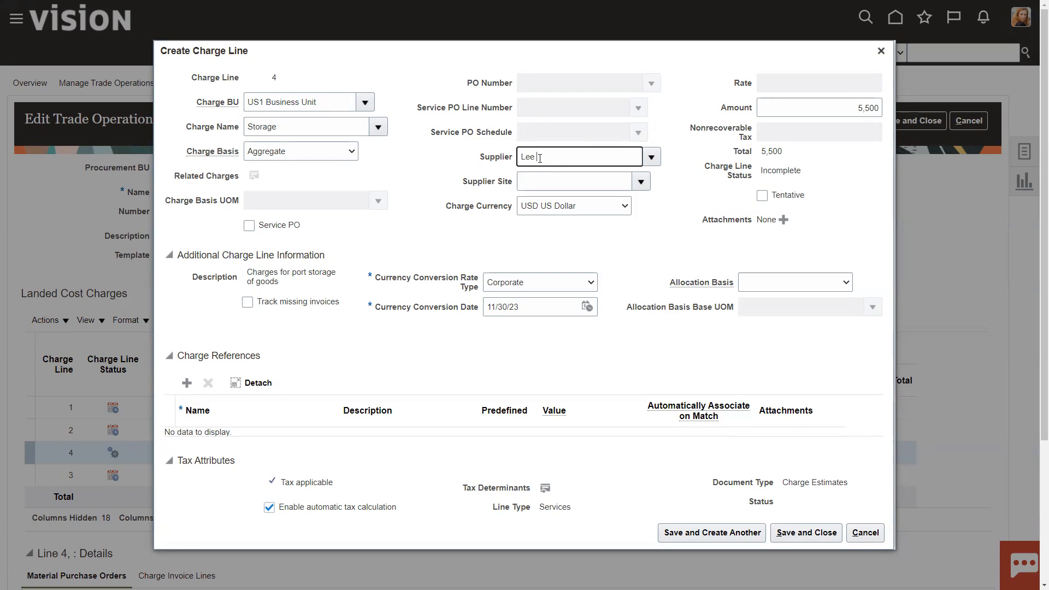
text(Supplier)
click(553, 180)
click(638, 182)
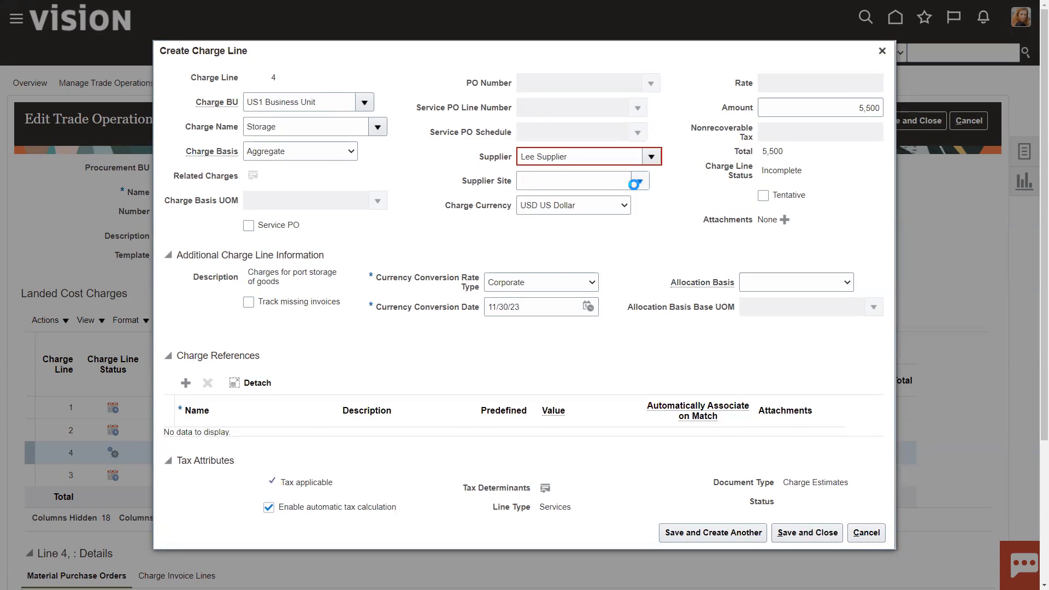
click(579, 159)
key(BackSpace)
text(s)
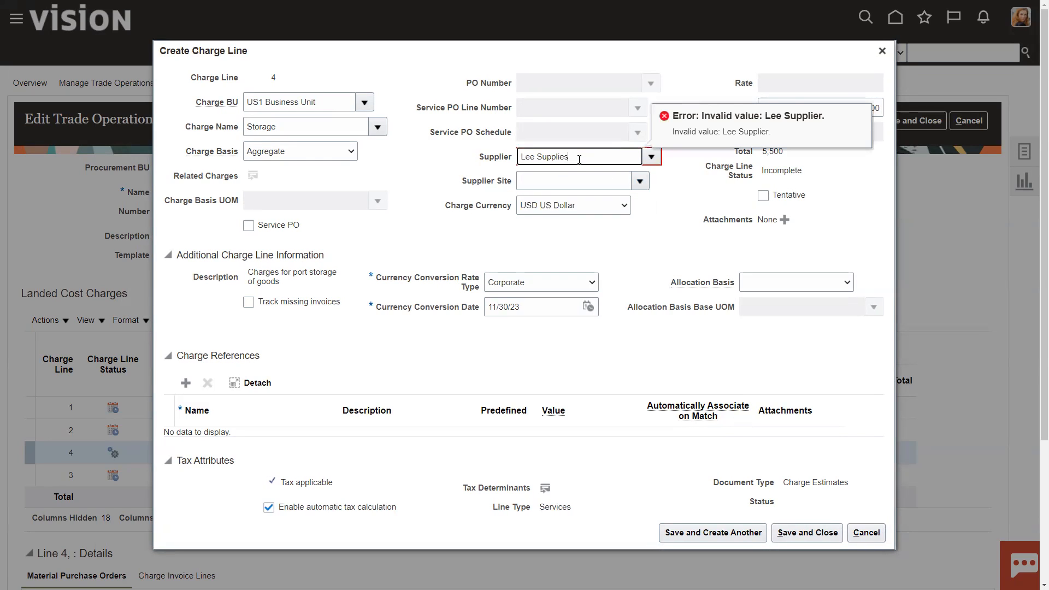
click(580, 181)
click(644, 184)
click(563, 210)
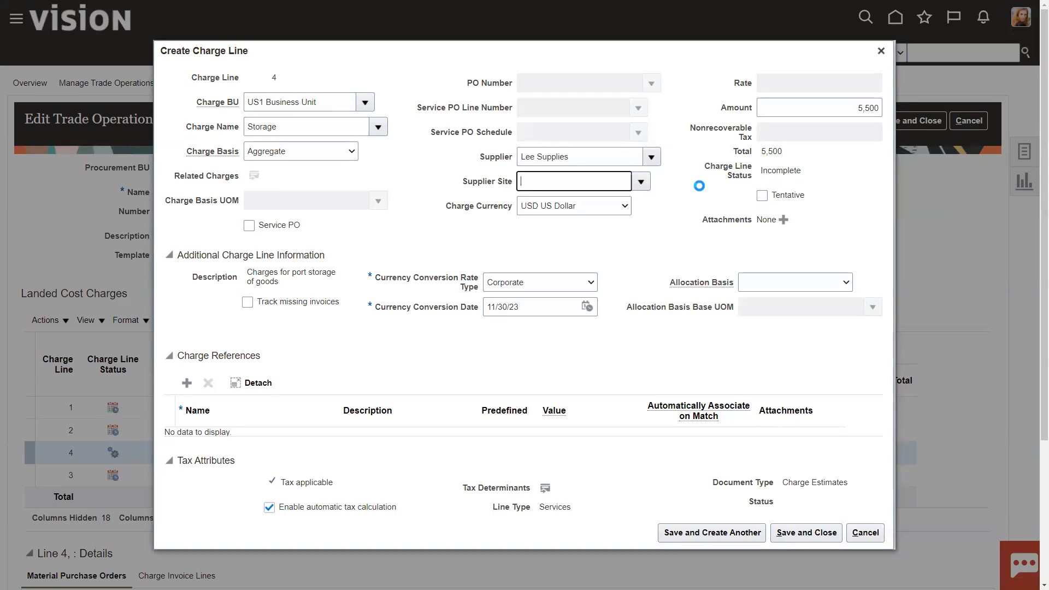
- Set the allocation basis to Quantity with base UOM Ea, and save the charge line and trade operation
click(769, 283)
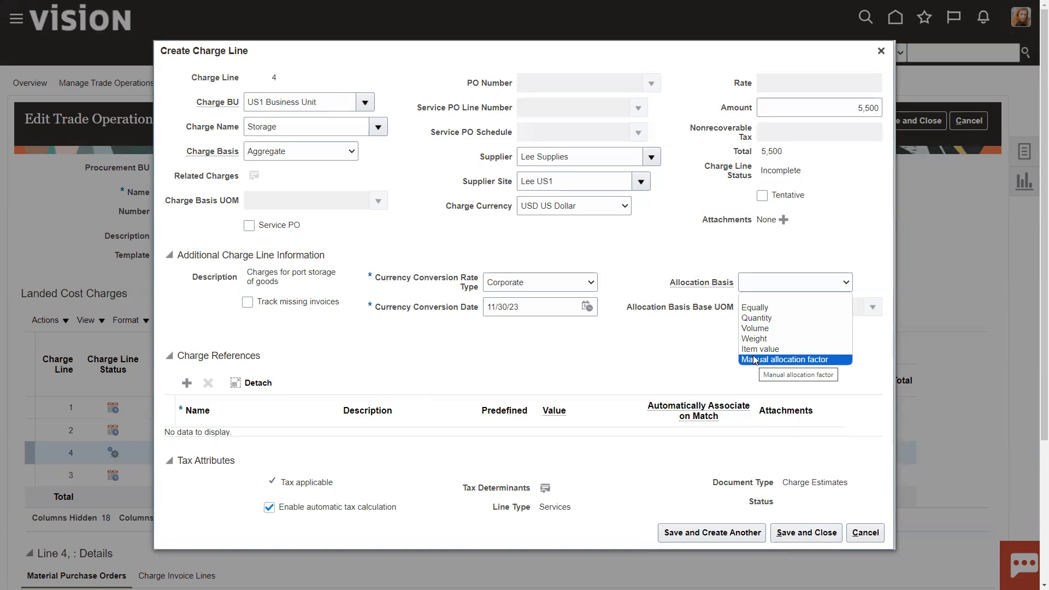
click(752, 308)
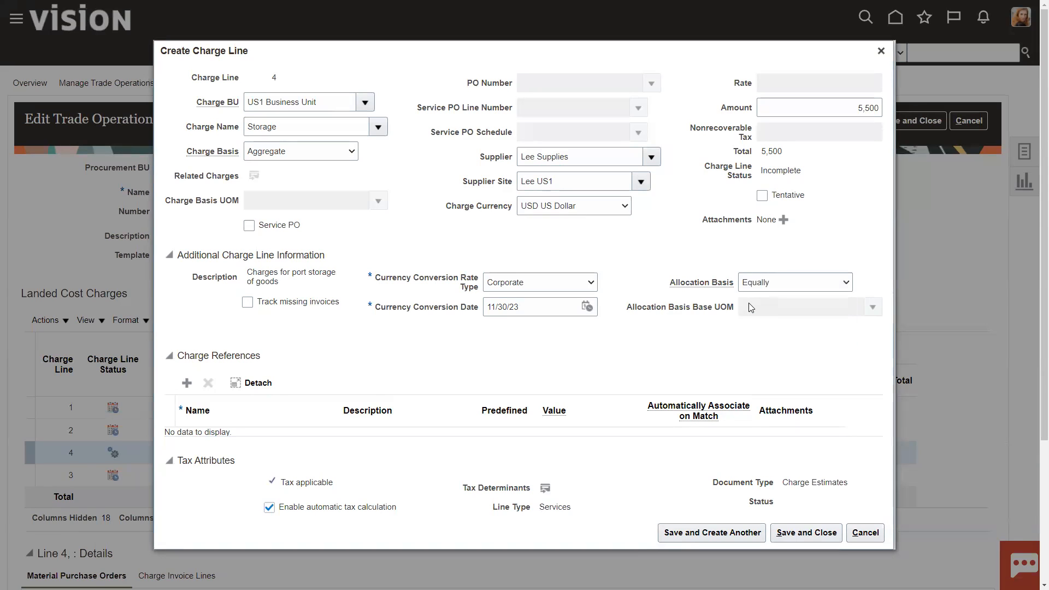
click(846, 283)
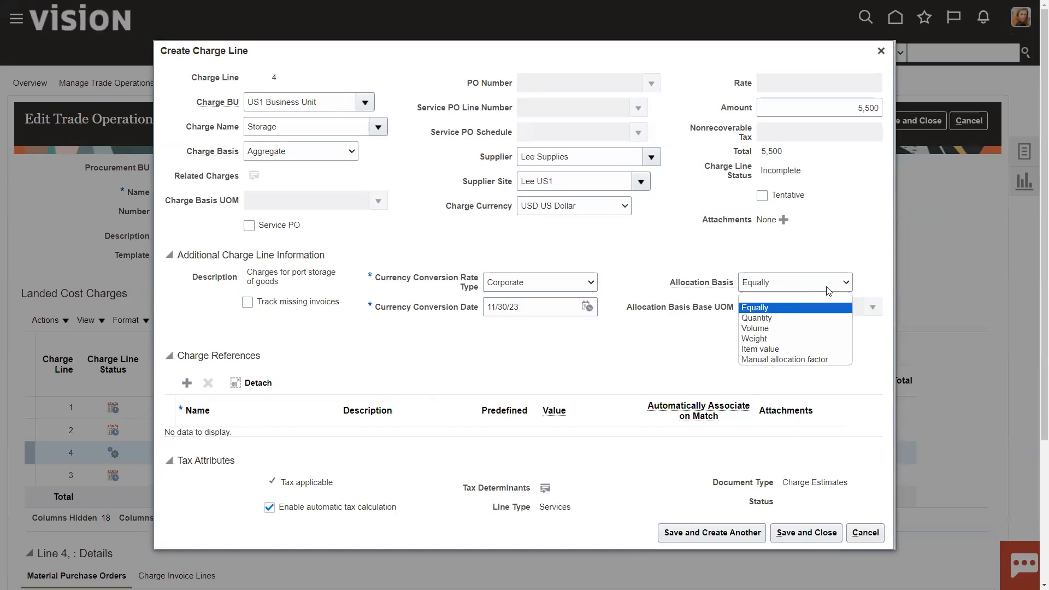
click(771, 319)
click(772, 308)
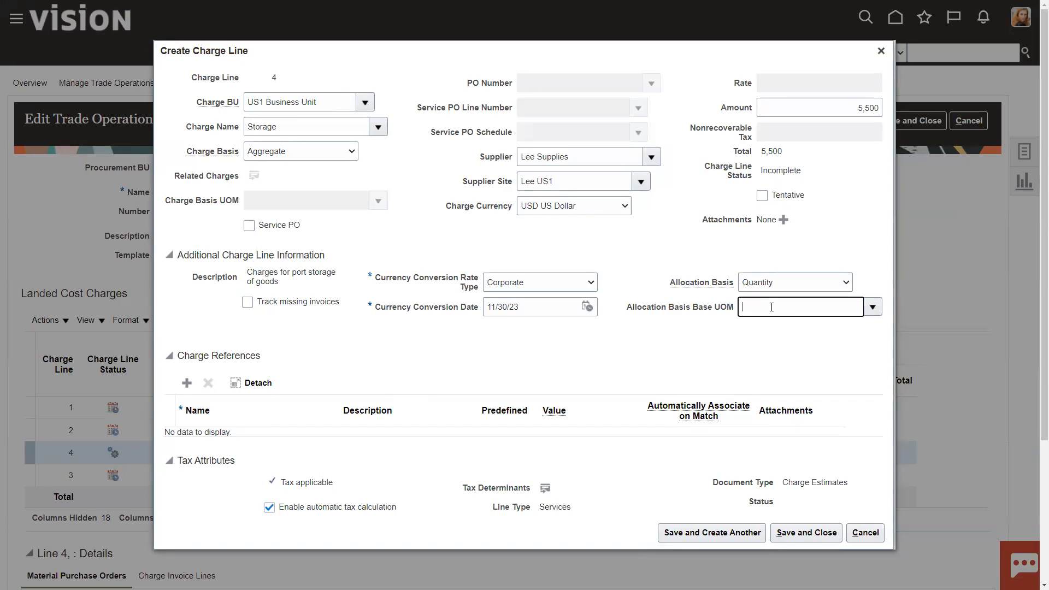
text(Ea)
key(Tab)
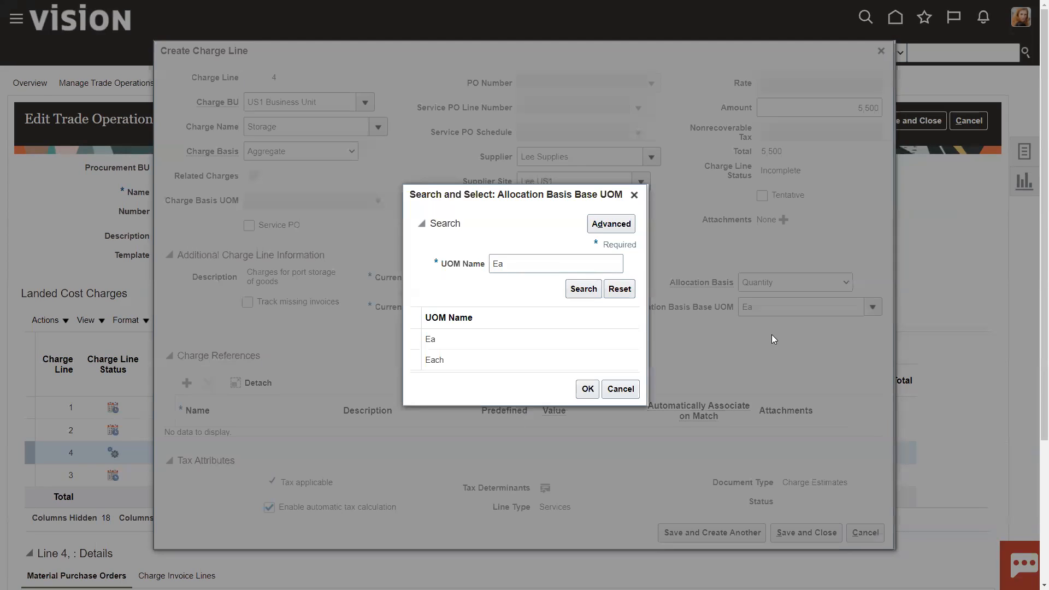
click(541, 339)
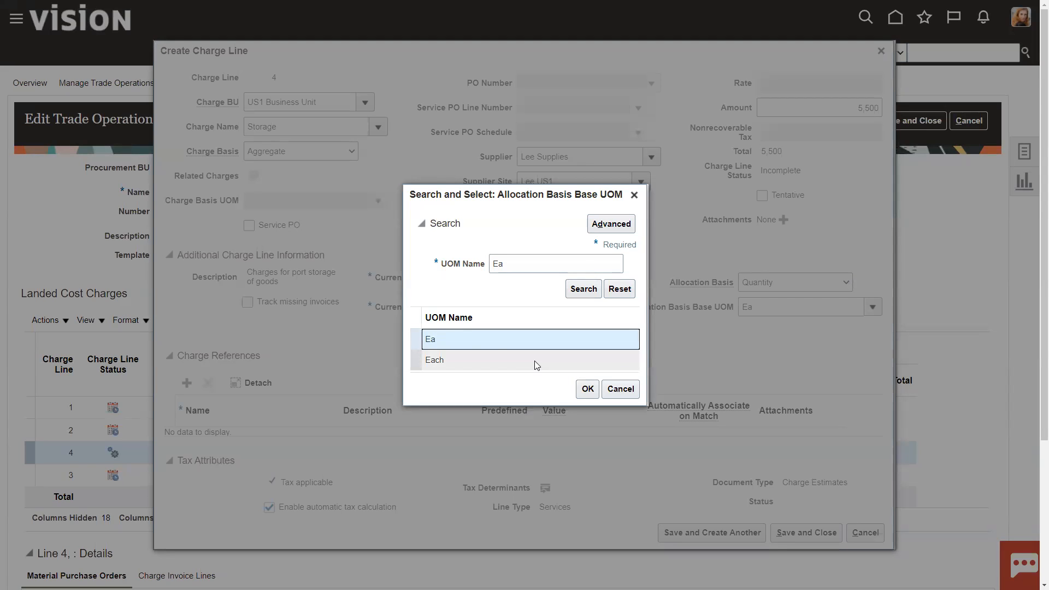
click(588, 389)
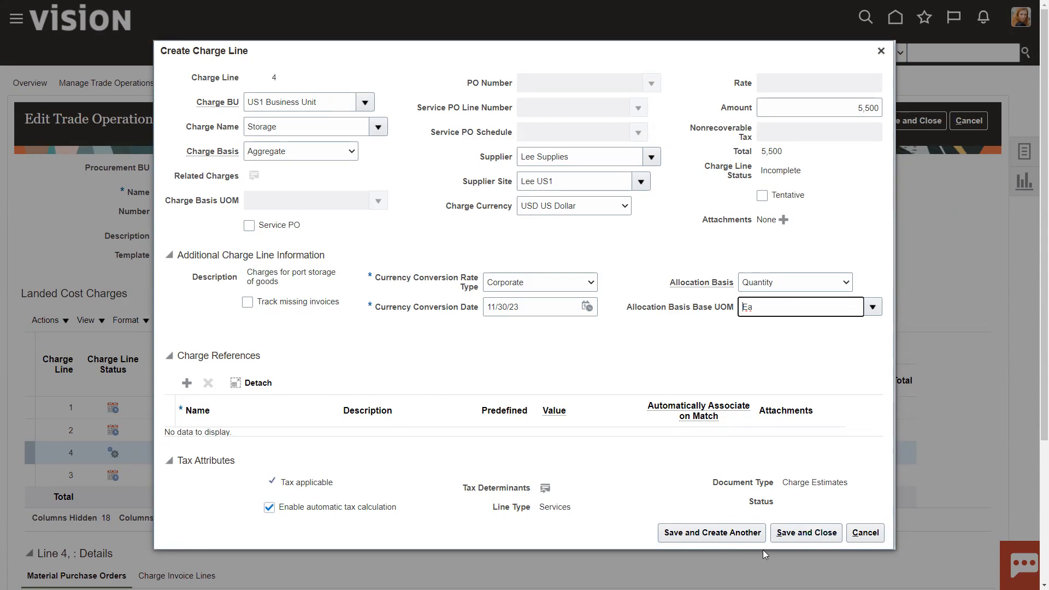
click(796, 539)
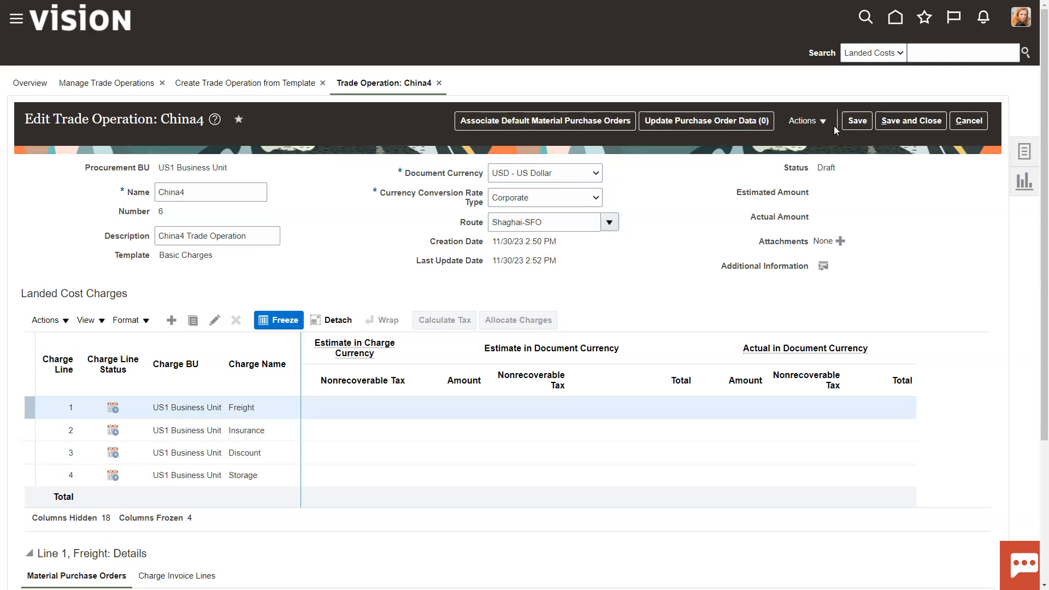
click(859, 123)
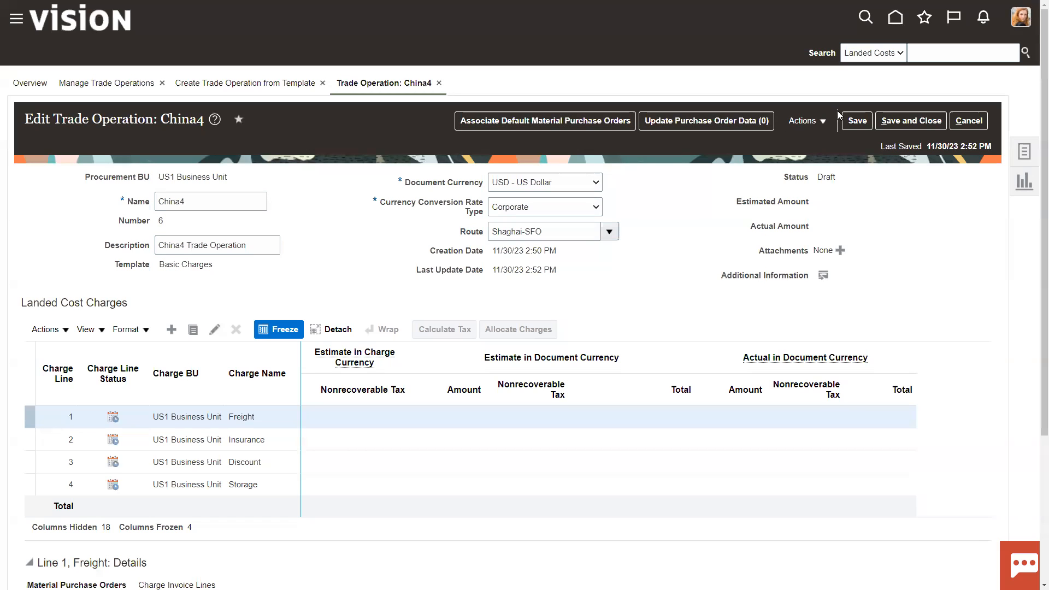
- Check the actions available for the trade operation and open the Freight charge line's details
click(816, 121)
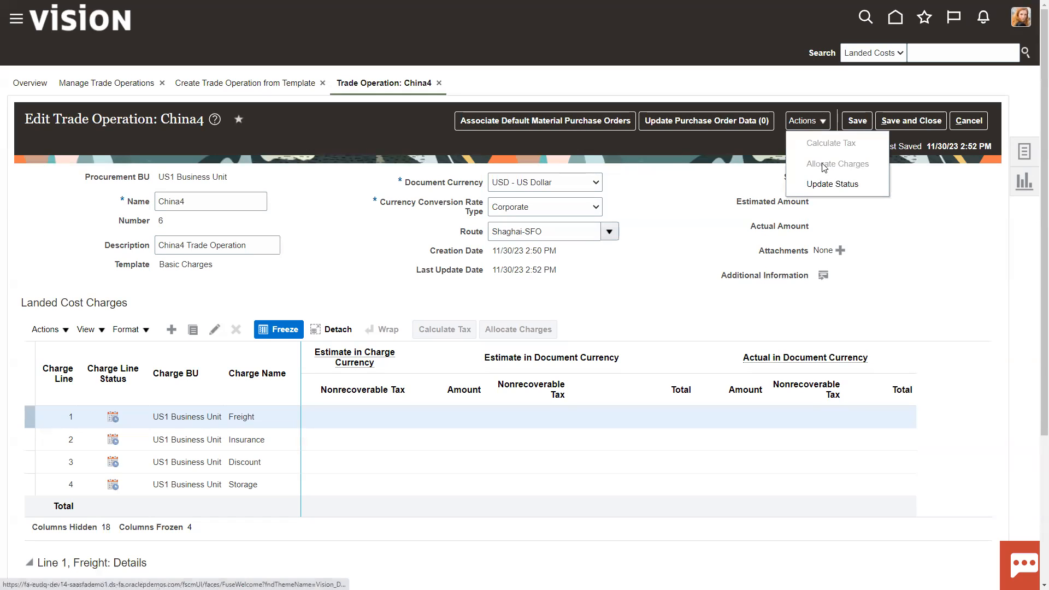
click(879, 229)
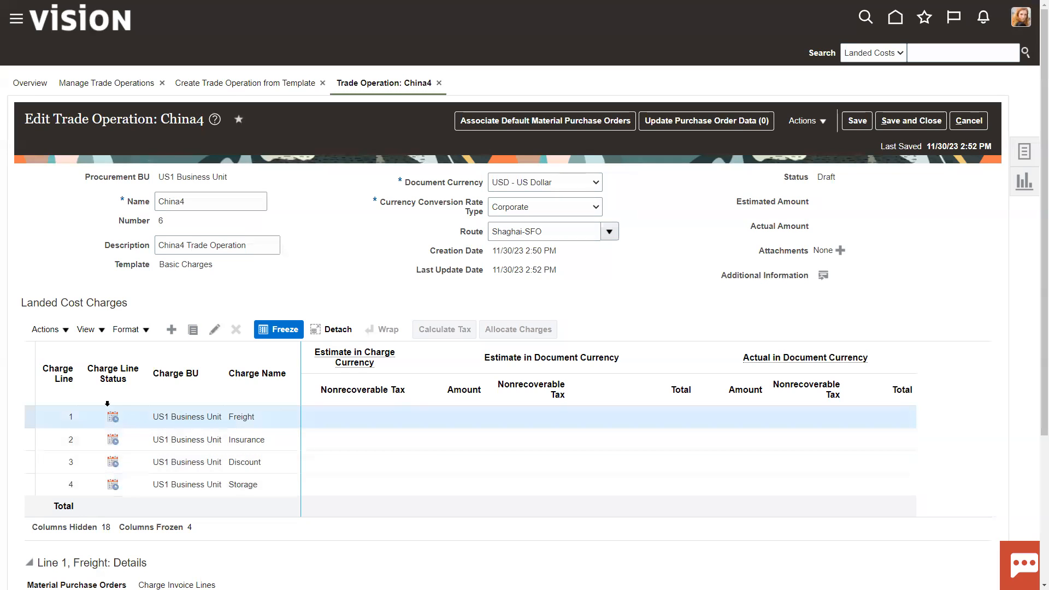
click(214, 330)
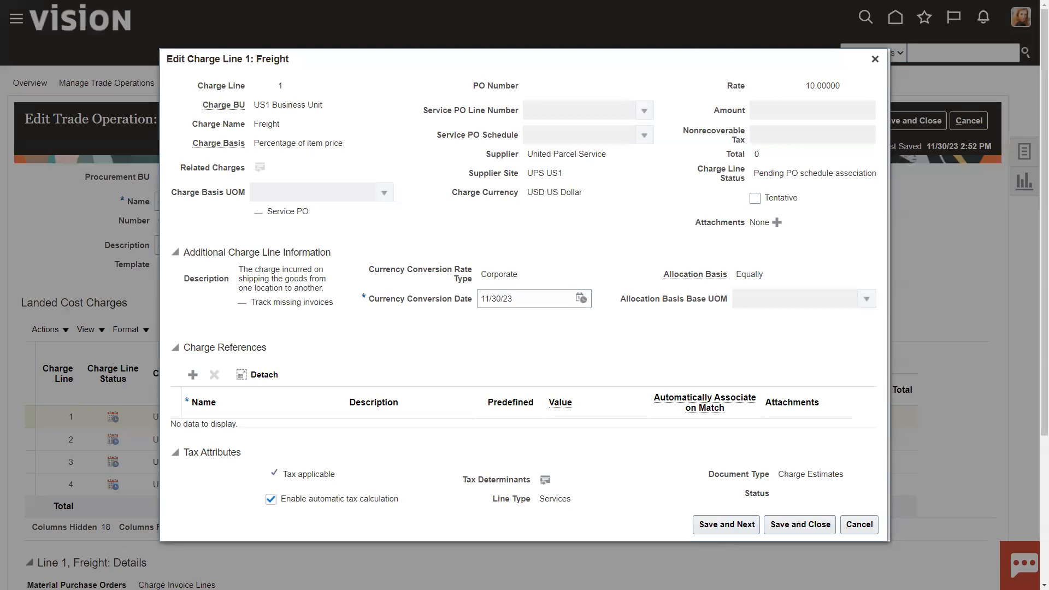
- Add a Freight charge reference with value FChina4, set to associate automatically on match, and save to move to the Insurance charge line
click(193, 374)
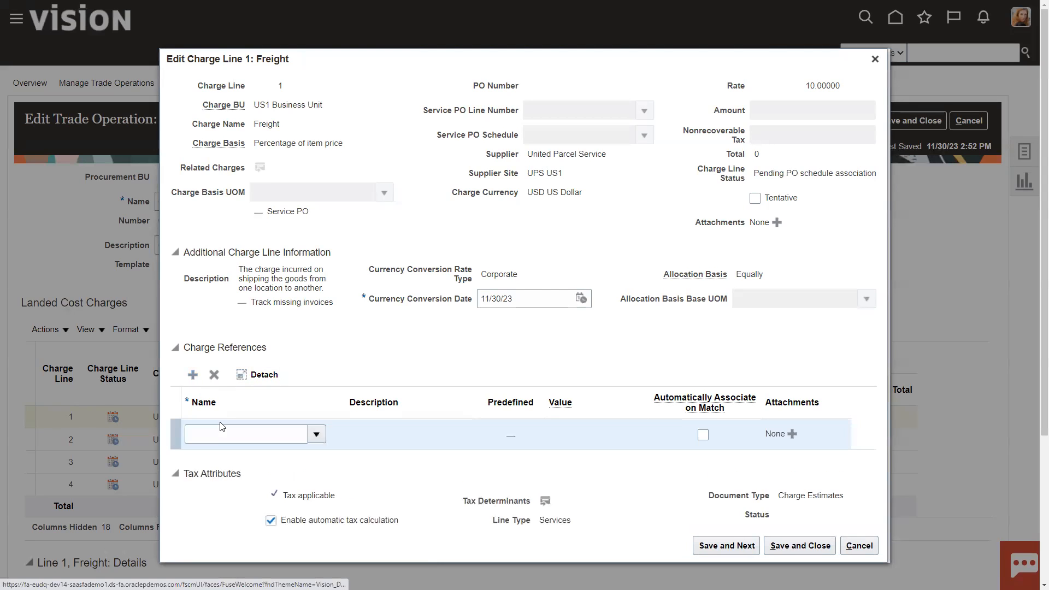
drag(254, 113, 273, 113)
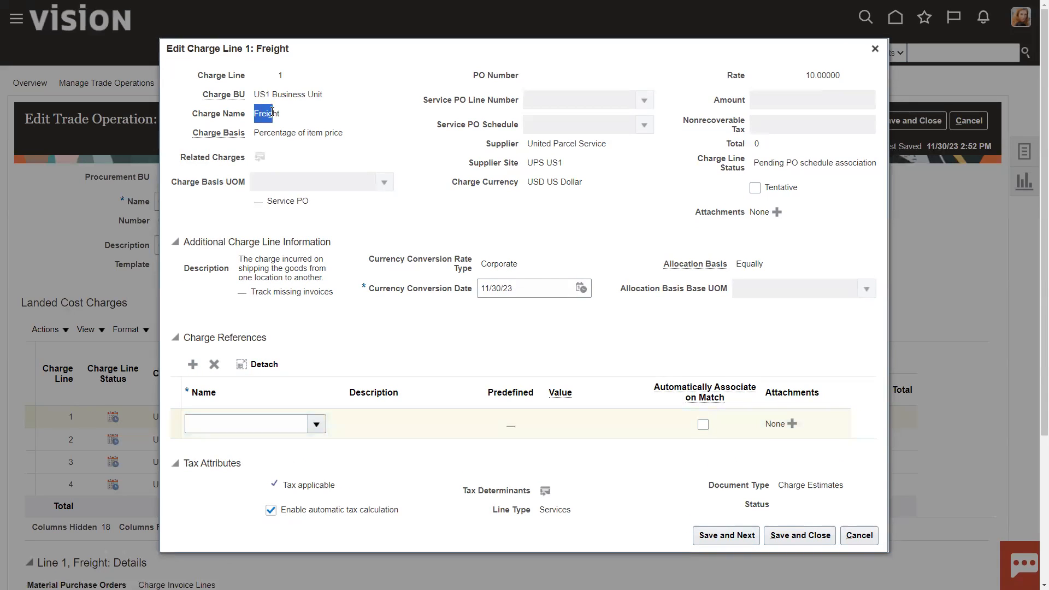
click(205, 423)
click(316, 424)
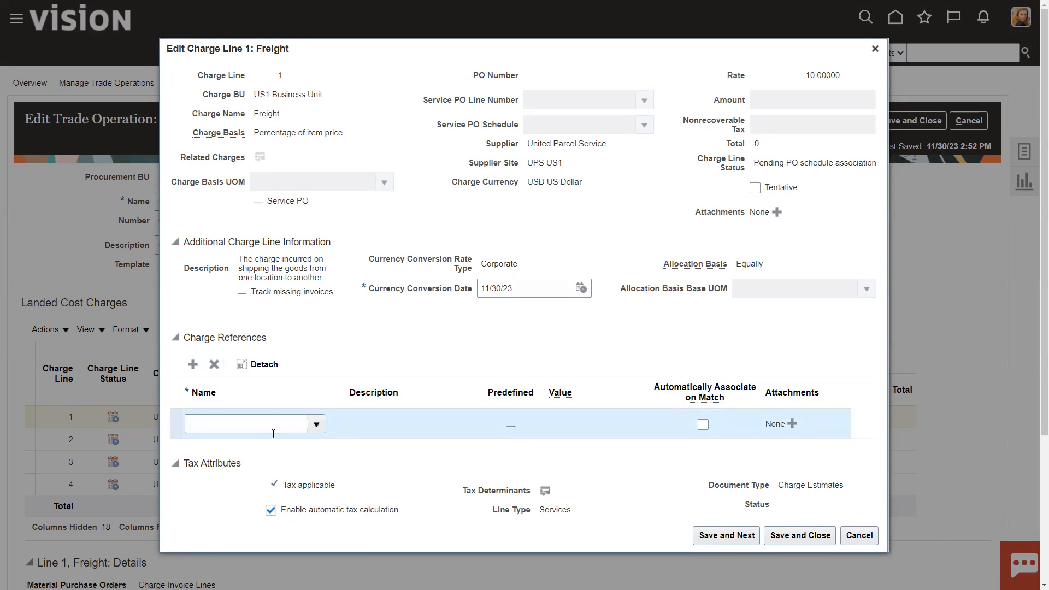
click(207, 469)
click(571, 423)
text(F)
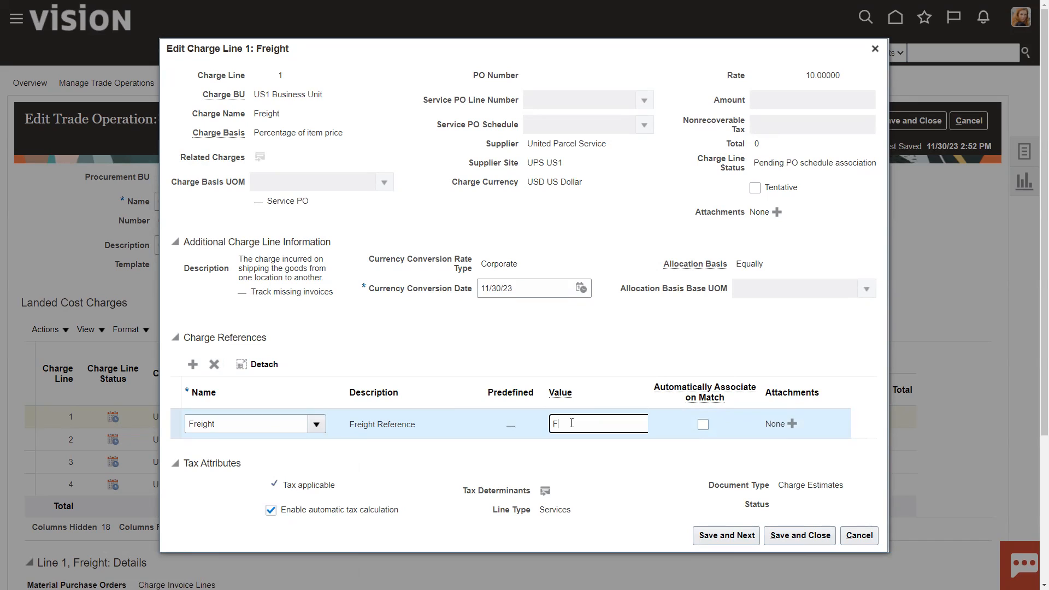
text(Chiba4)
click(703, 424)
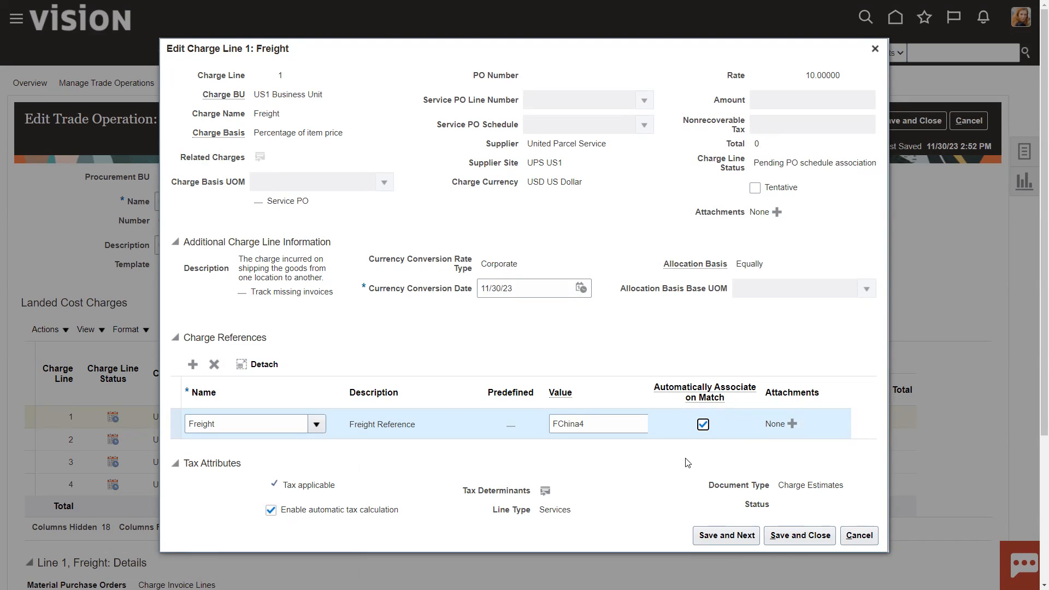
click(736, 536)
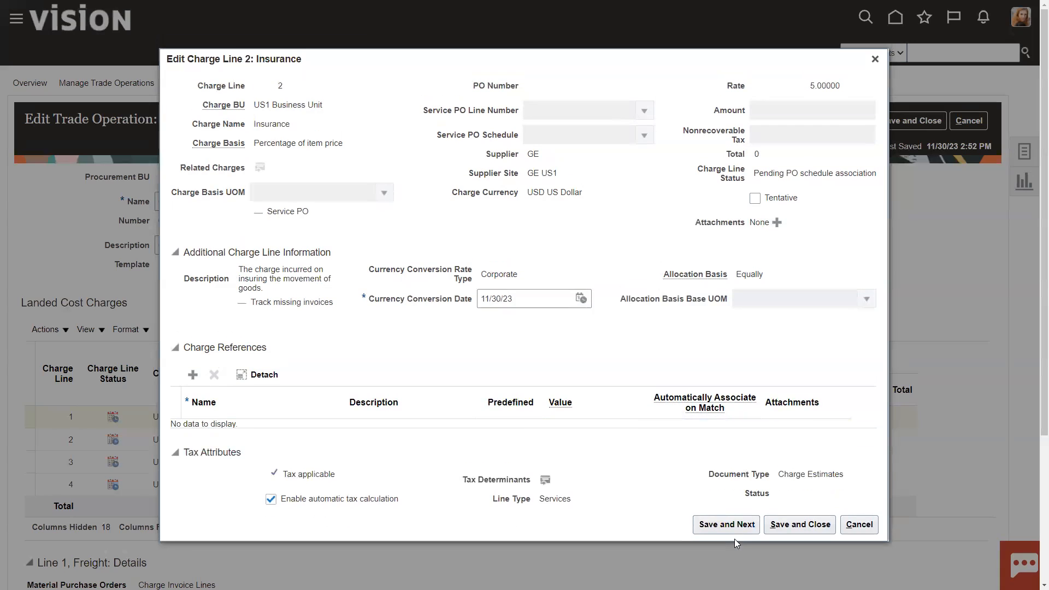
- Add an Insurance charge reference with value IChina4, set to associate automatically on match, and save the Insurance charge line
drag(261, 124, 281, 124)
click(193, 375)
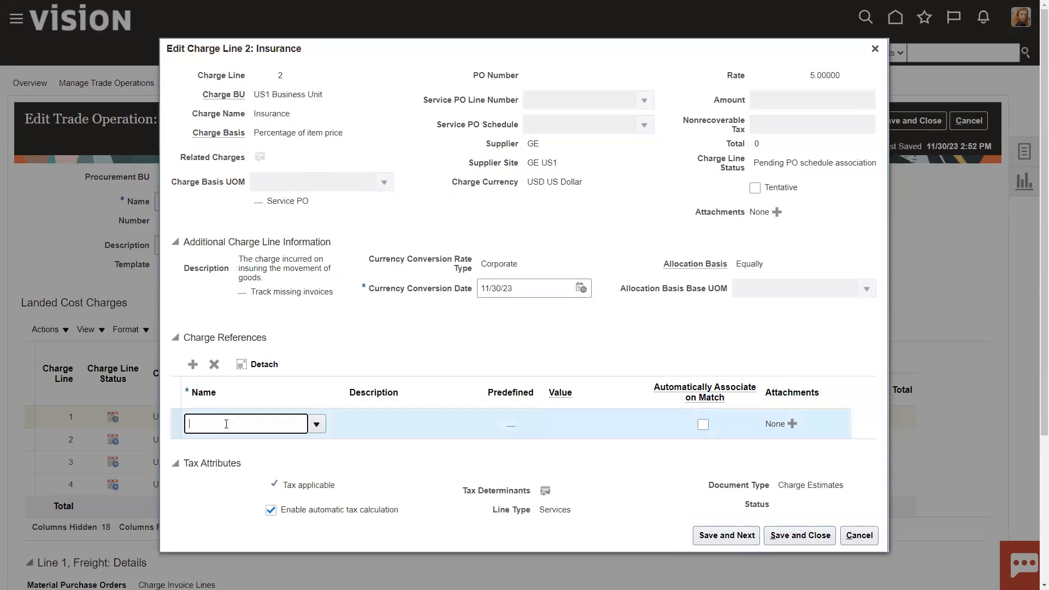
click(316, 424)
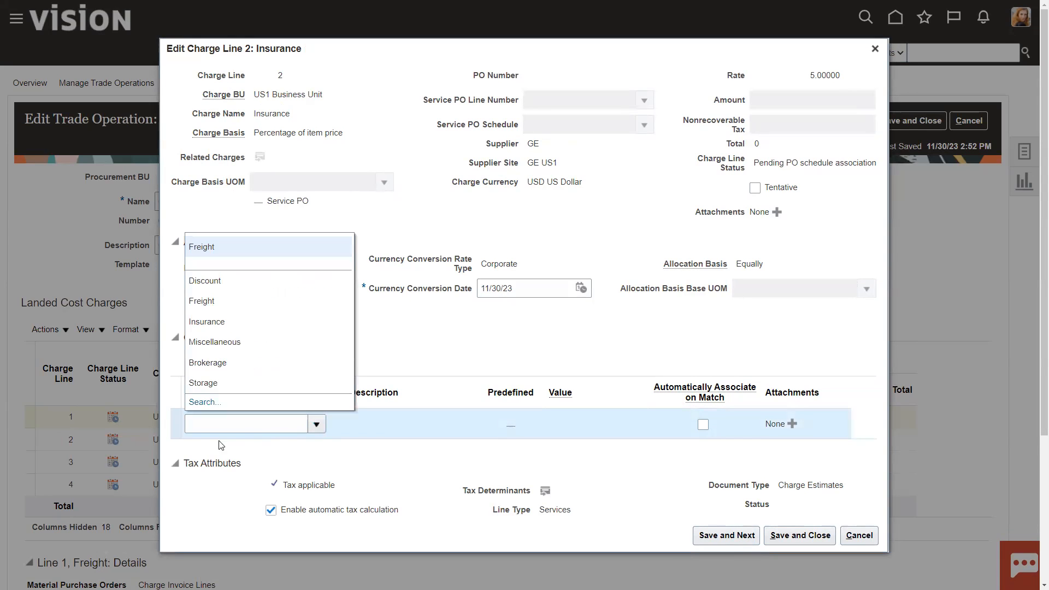
click(207, 322)
click(576, 423)
text(IChina4)
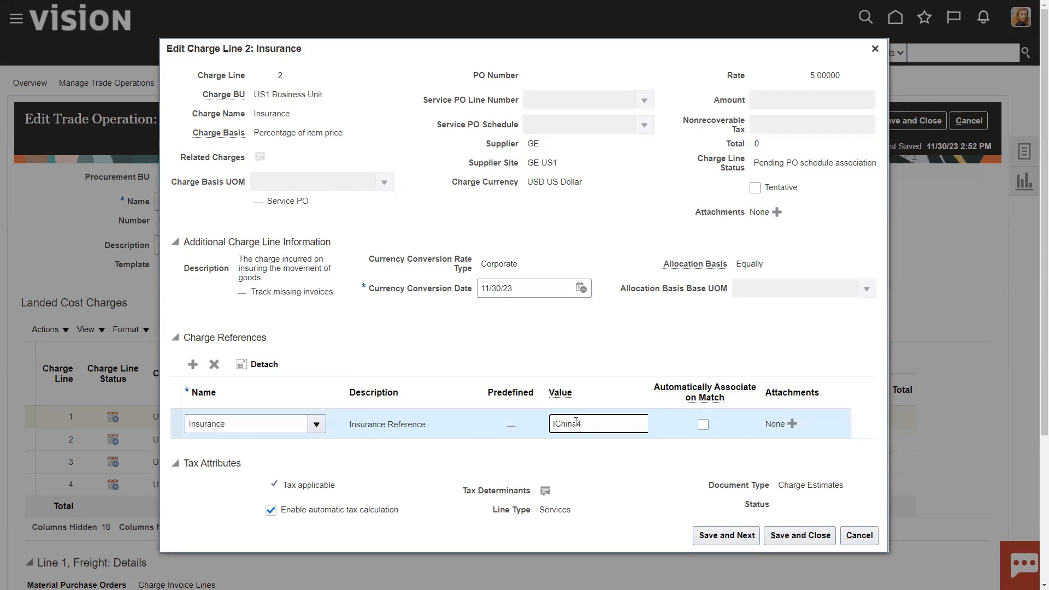
click(703, 425)
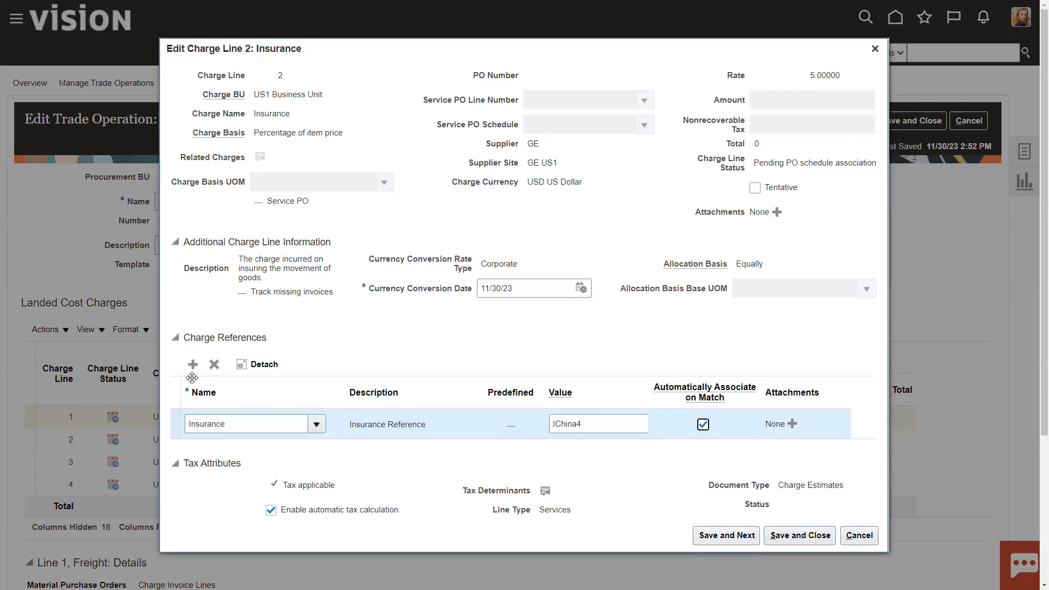
click(727, 535)
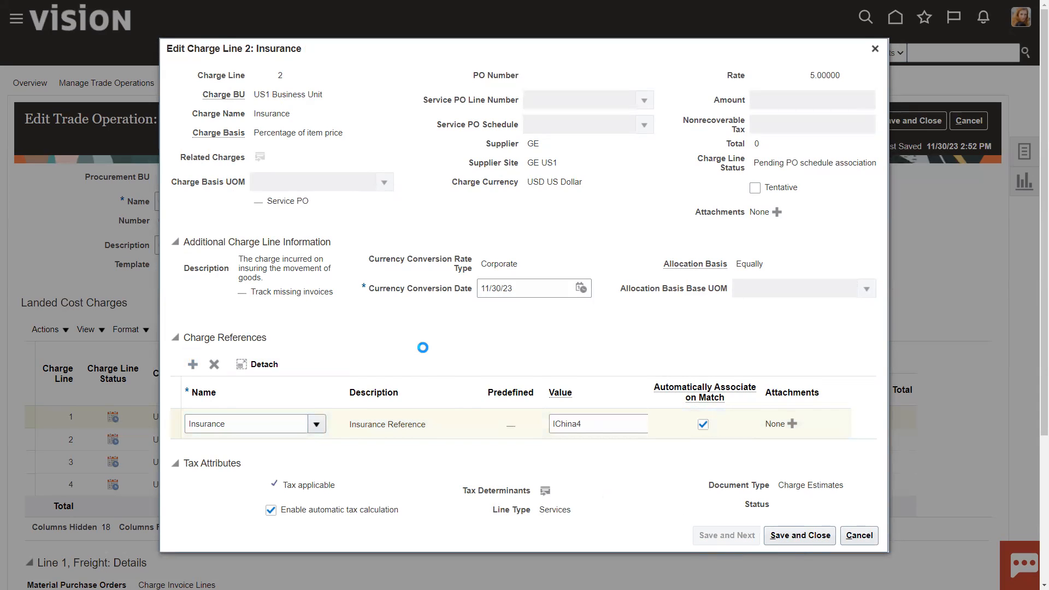
- Pass over the Discount charge line and give the Storage line a Storage reference with value SChina4, automatically associated on match
drag(254, 125, 279, 125)
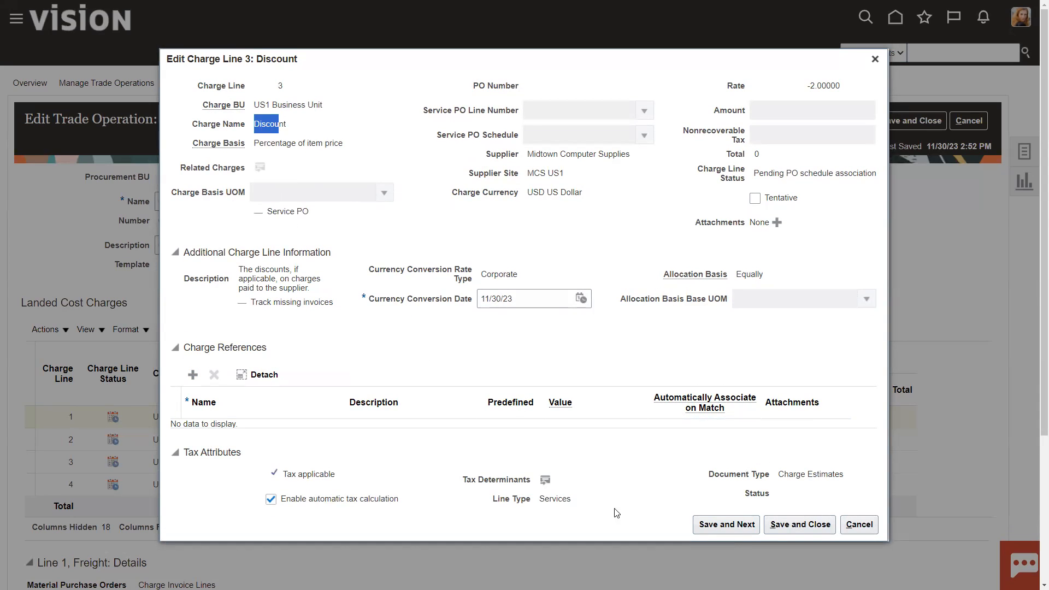
click(742, 525)
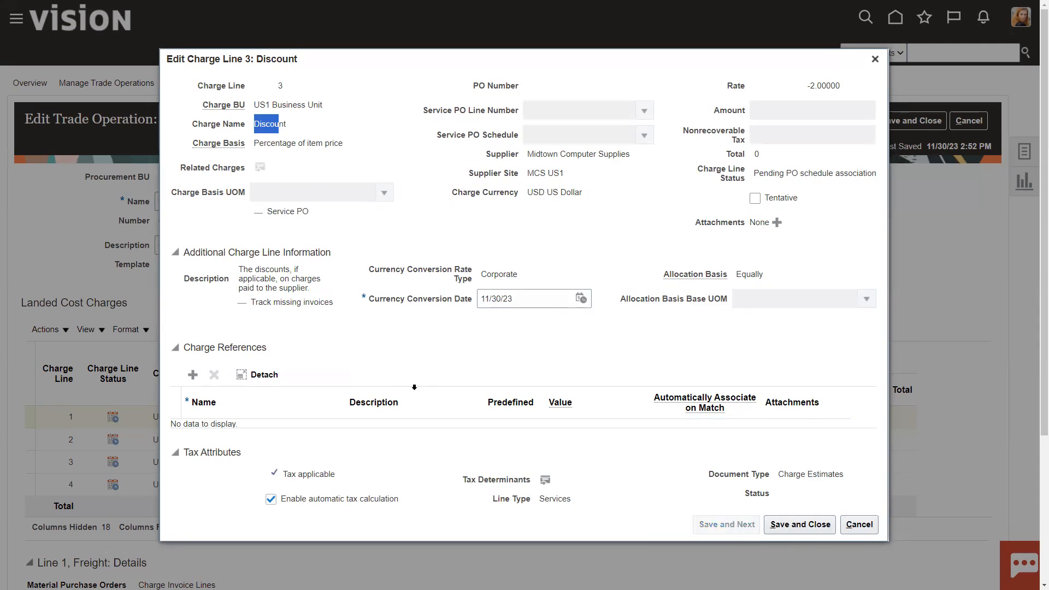
click(190, 383)
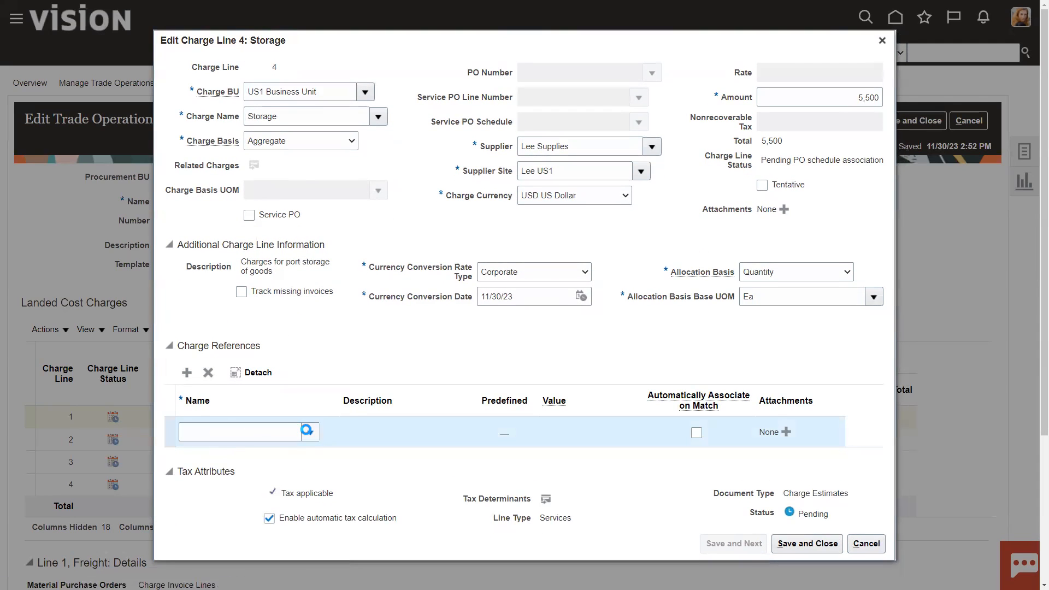
click(307, 431)
click(208, 387)
click(551, 434)
text(SChin)
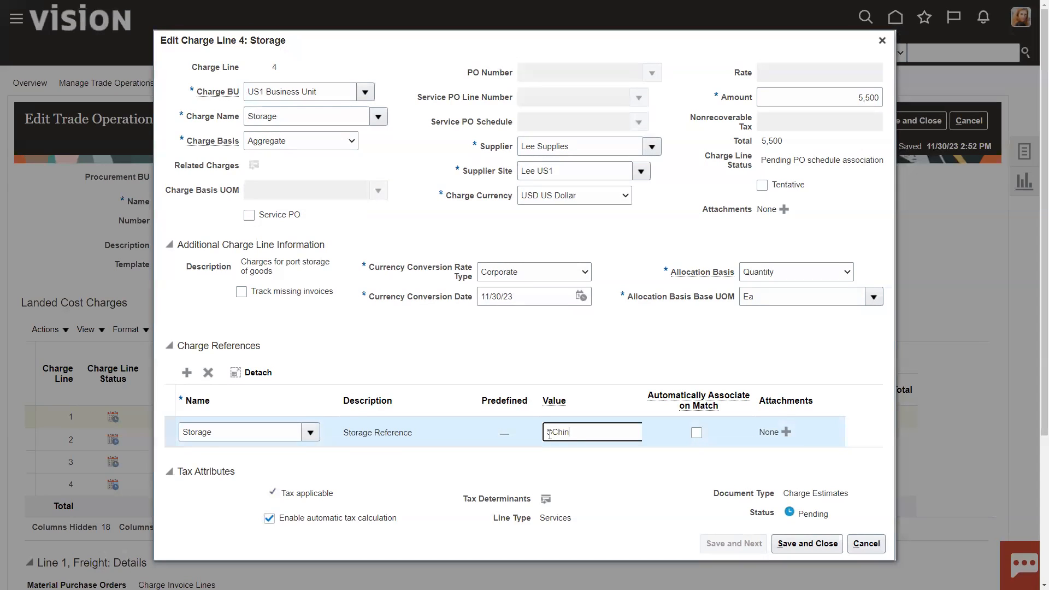
text(a4)
key(Tab)
key(space)
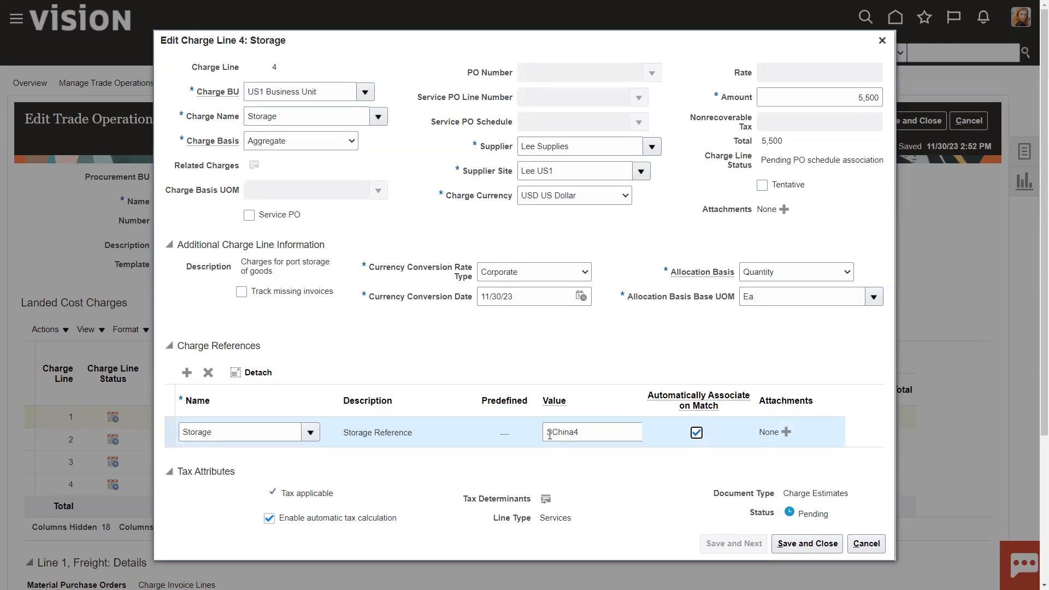
- Check the available charge reference names, then save and close the Storage charge line and save the trade operation
click(309, 432)
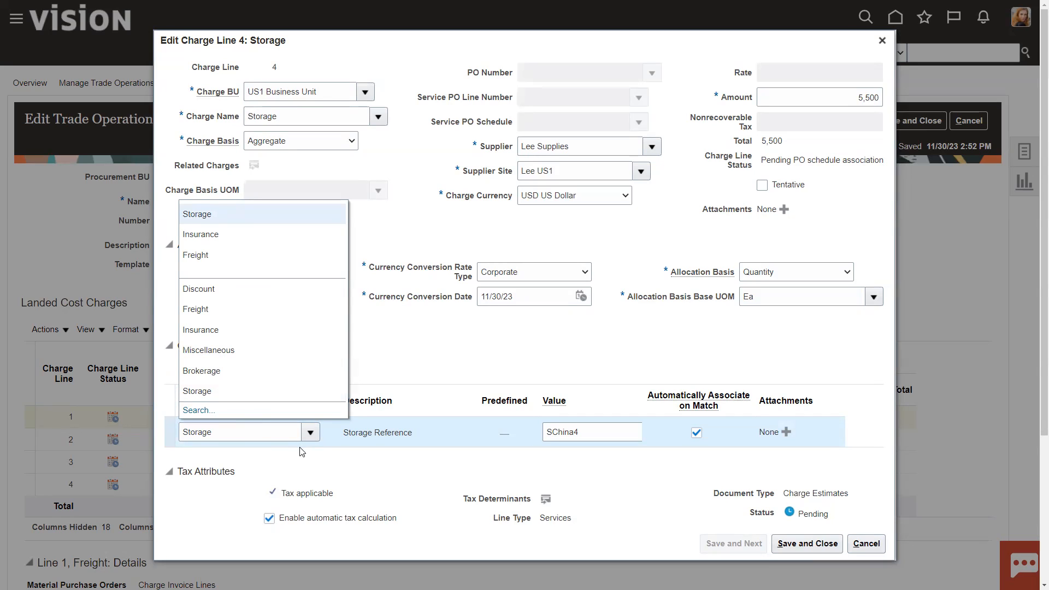
click(606, 353)
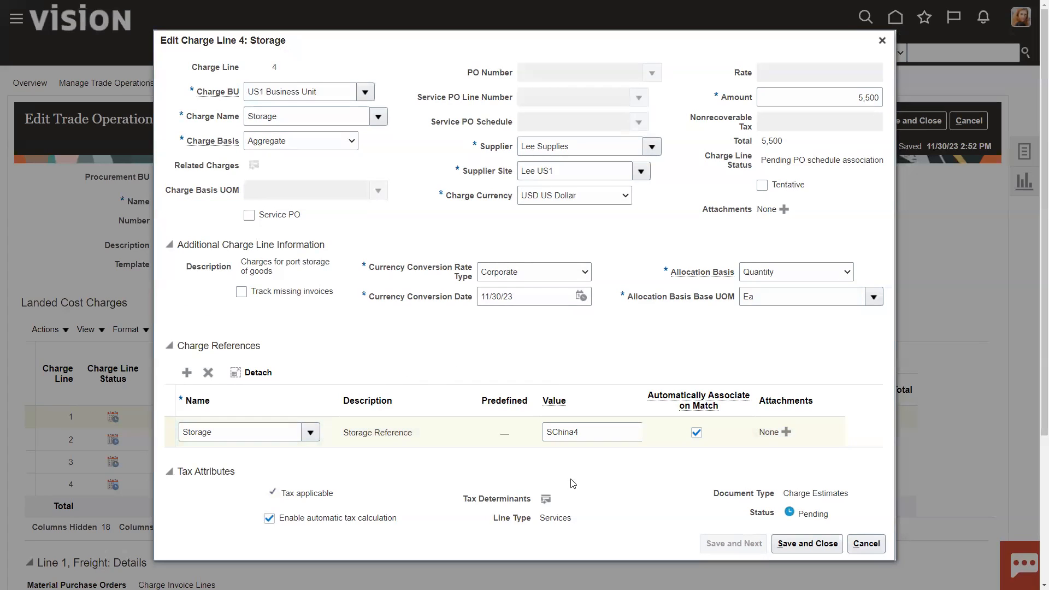
drag(185, 346, 209, 346)
click(808, 544)
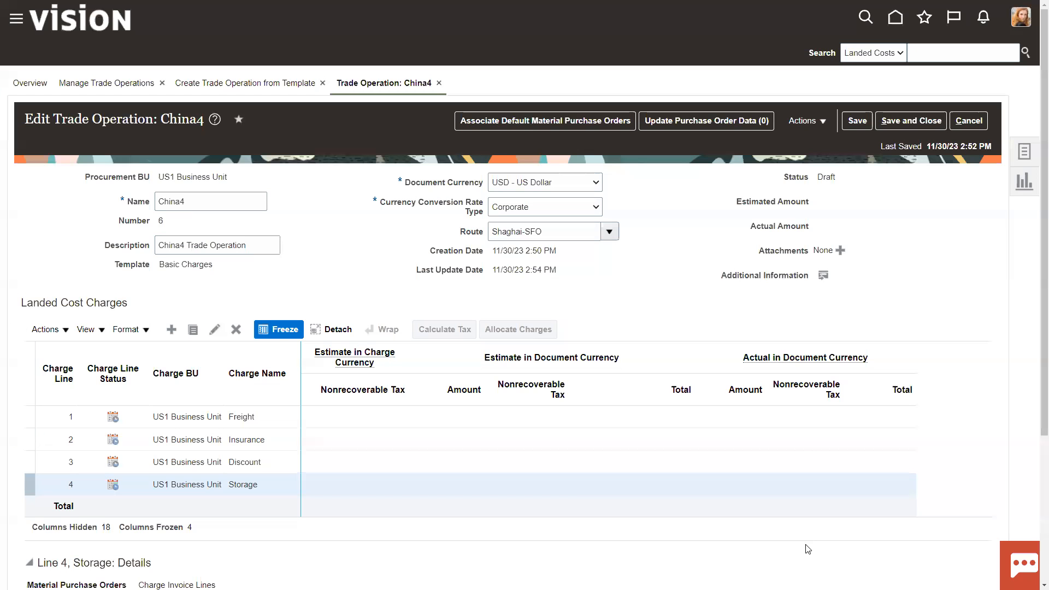
click(856, 121)
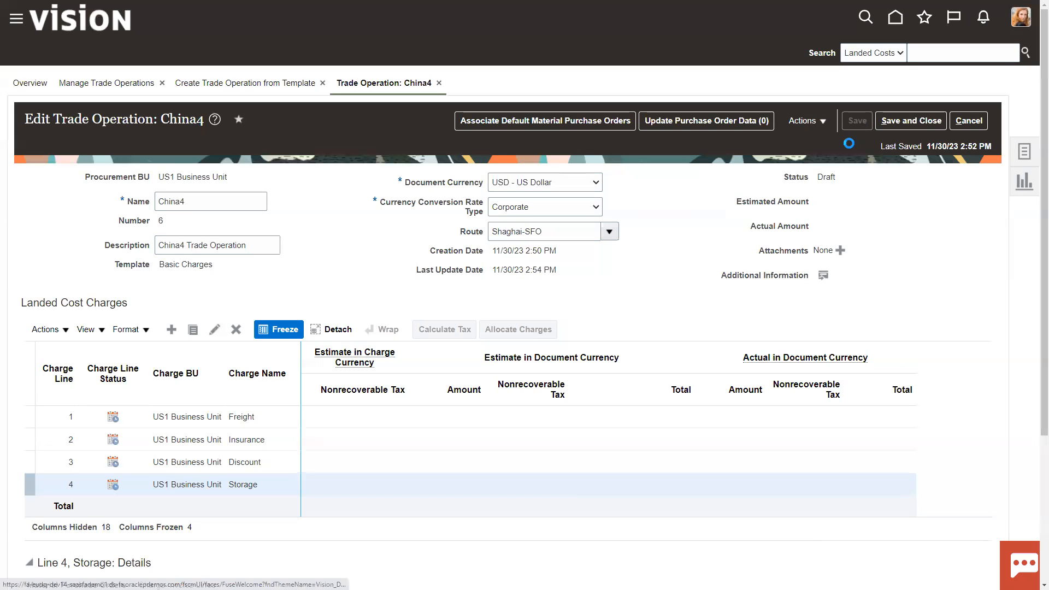
- Update the status of the China4 trade operation to Open and save it
click(823, 122)
click(832, 184)
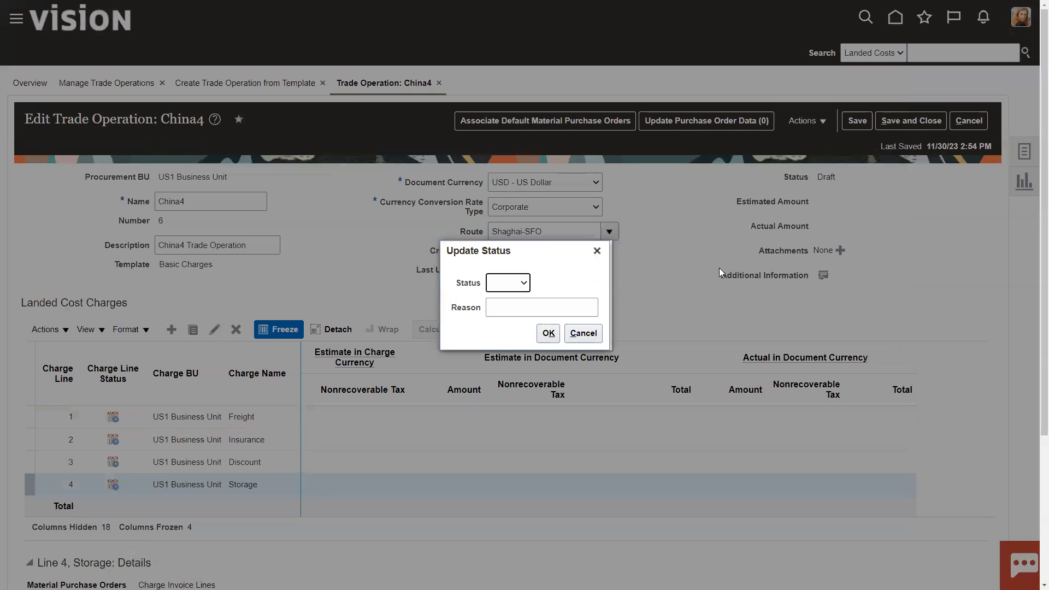
click(523, 283)
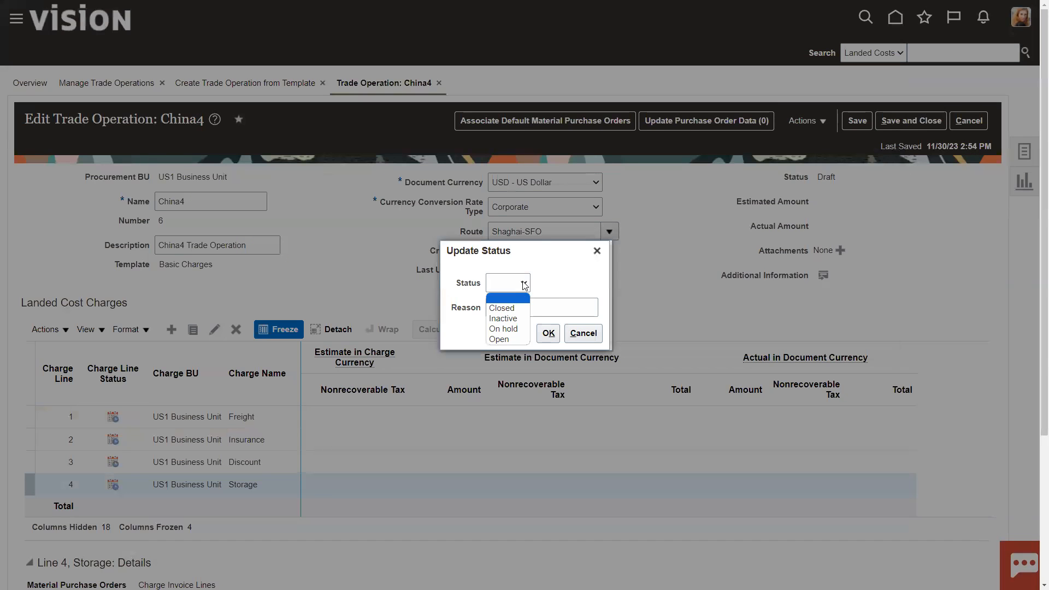
click(502, 340)
click(548, 333)
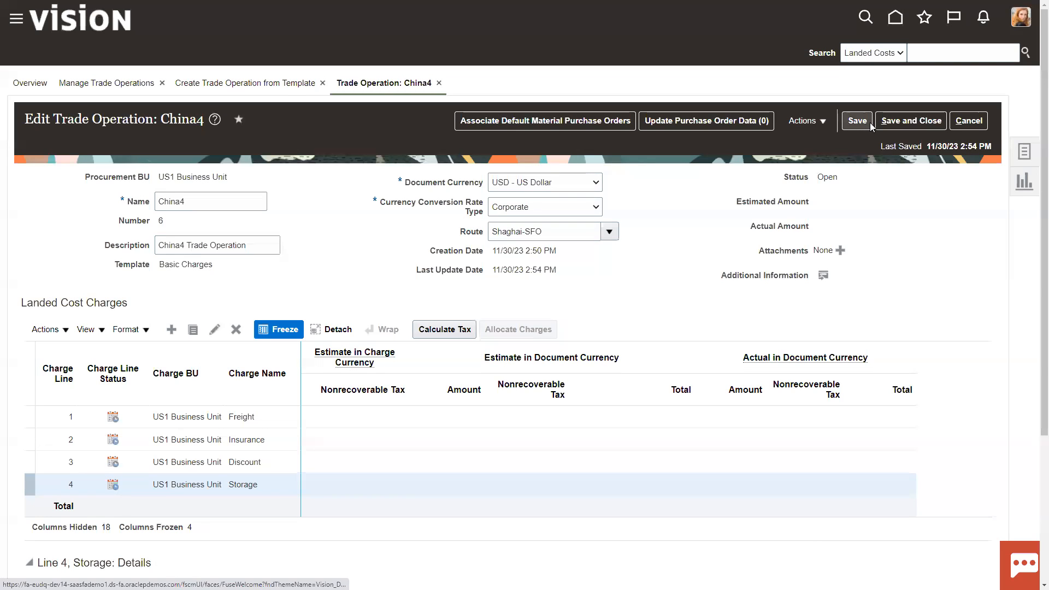
drag(785, 181, 846, 182)
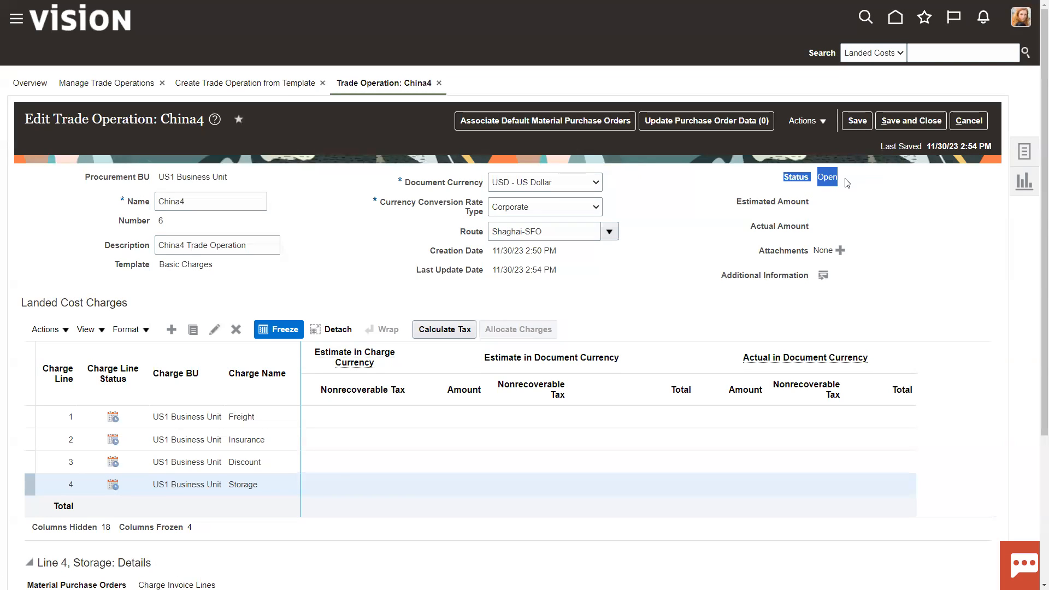
click(859, 124)
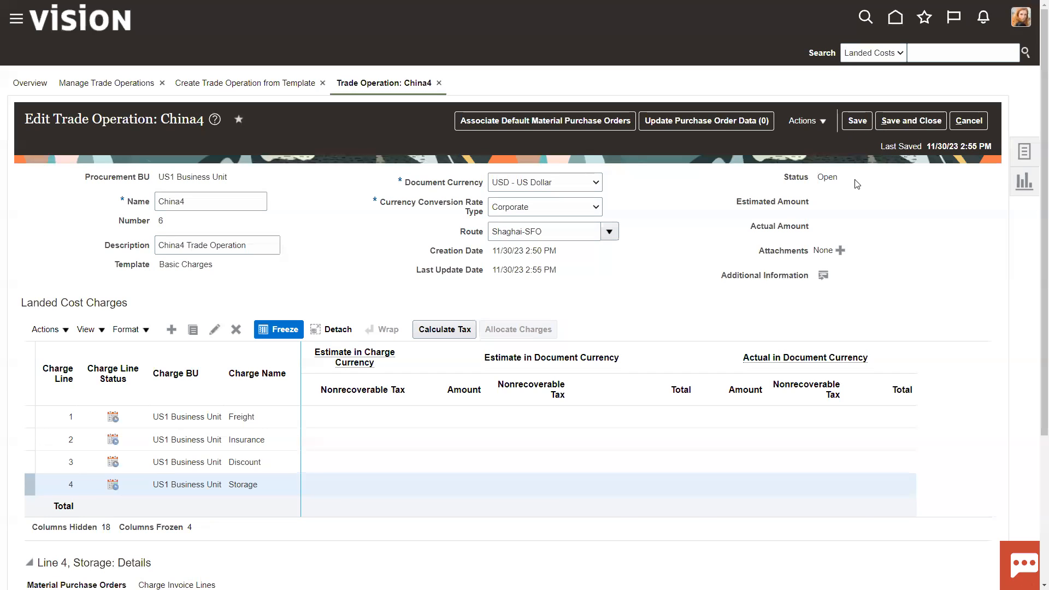
- Save and close the China4 trade operation and exit the template creation and Manage Trade Operations pages
click(900, 117)
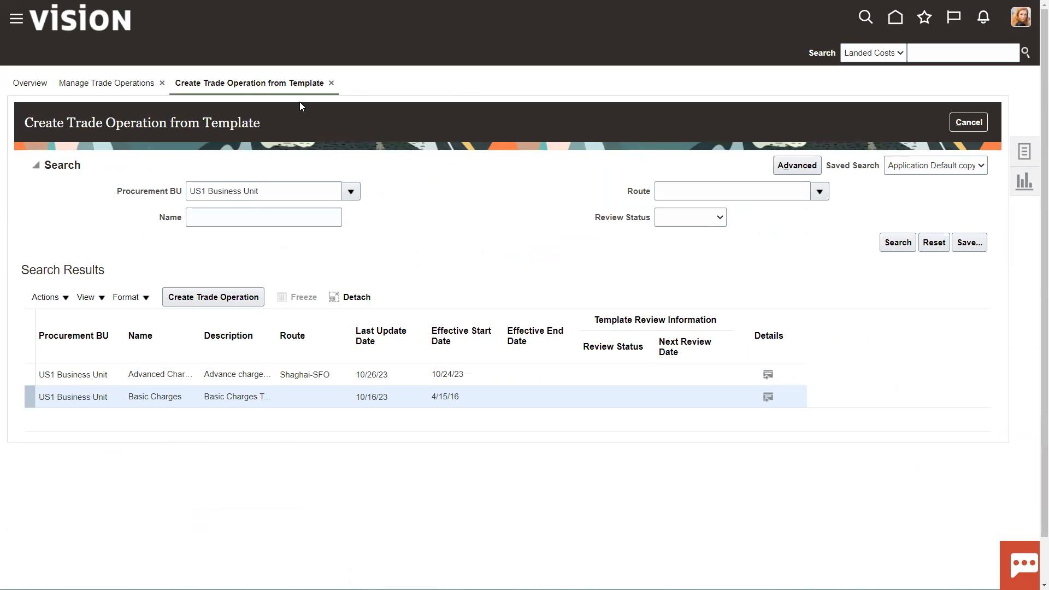
click(969, 126)
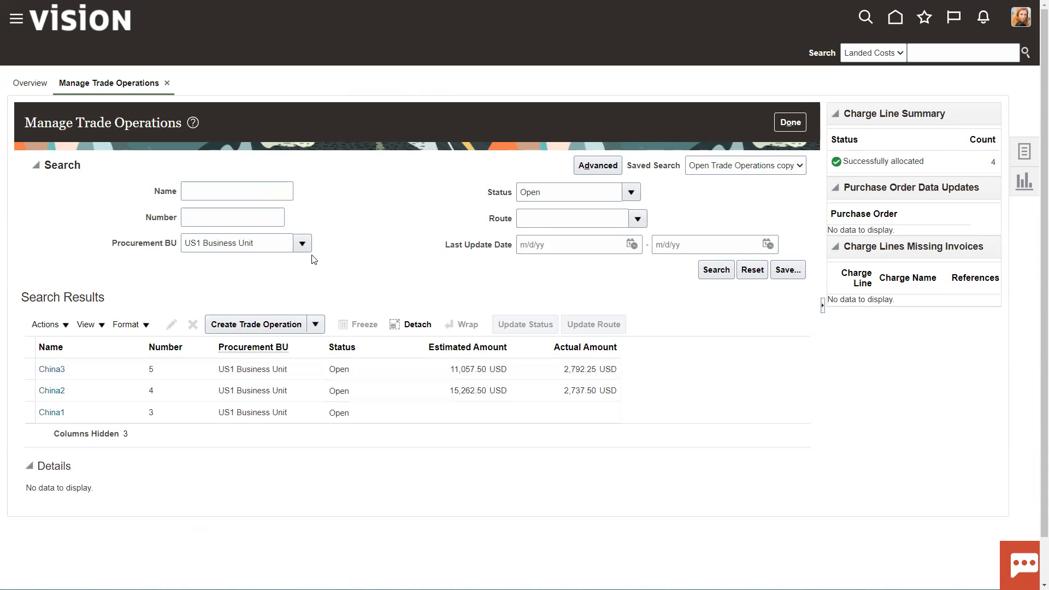
click(791, 124)
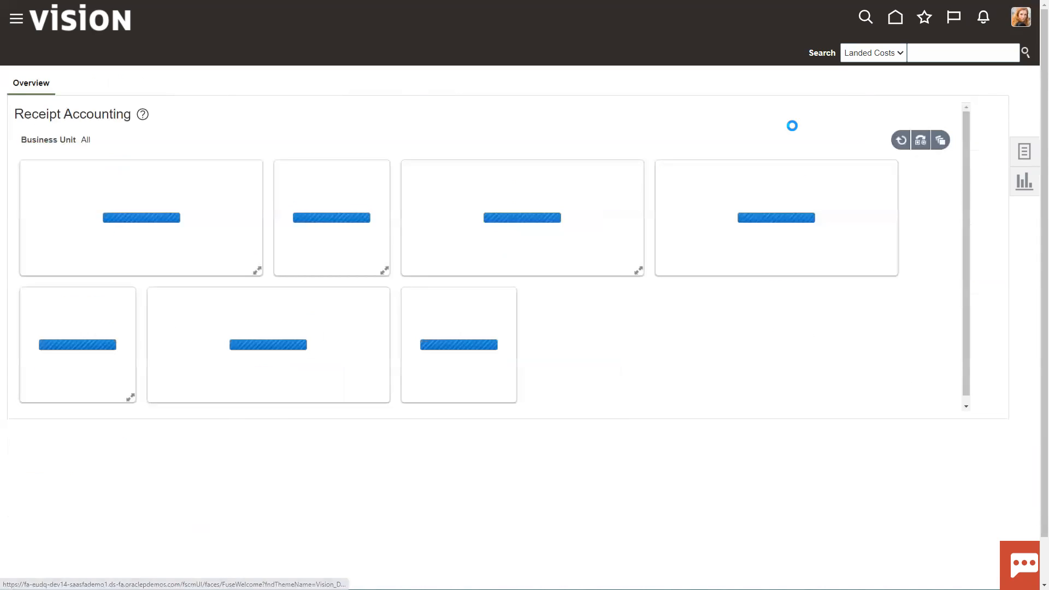
- Open Manage Trade Operations from the Landed Costs tasks and select China4 in the search results
click(1024, 152)
drag(899, 304, 904, 291)
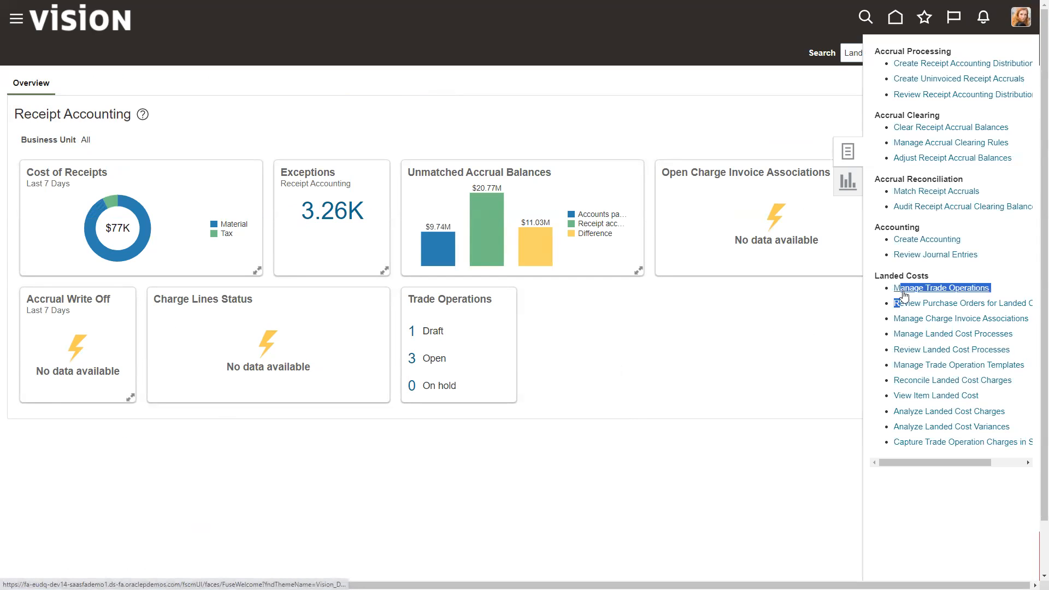
click(903, 290)
click(101, 372)
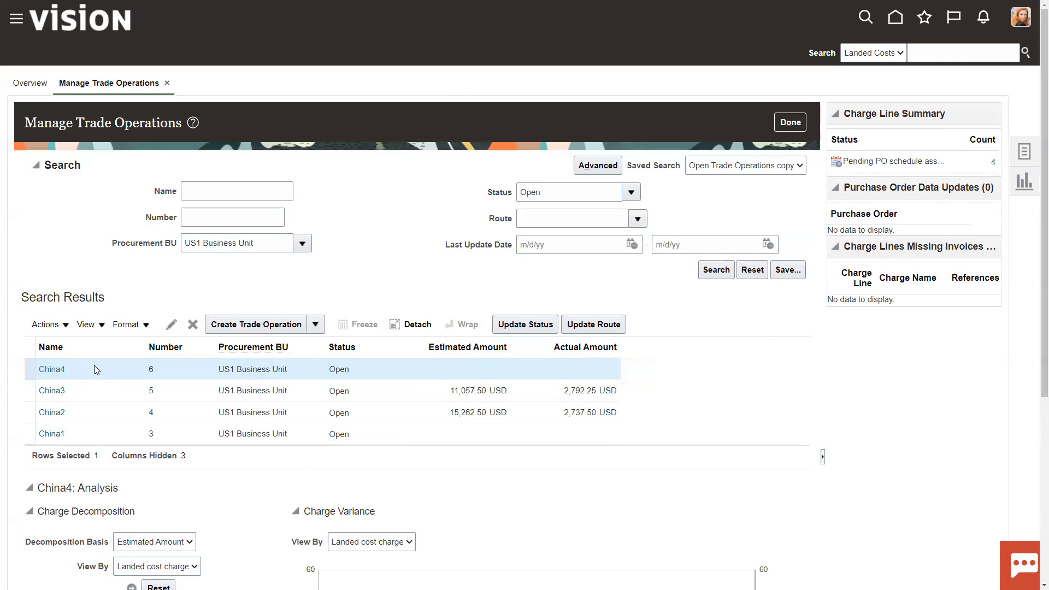
- Examine the charge decomposition and charge variance analysis for China3, select China2, and return to China4
scroll(98, 366, down, 3)
click(86, 228)
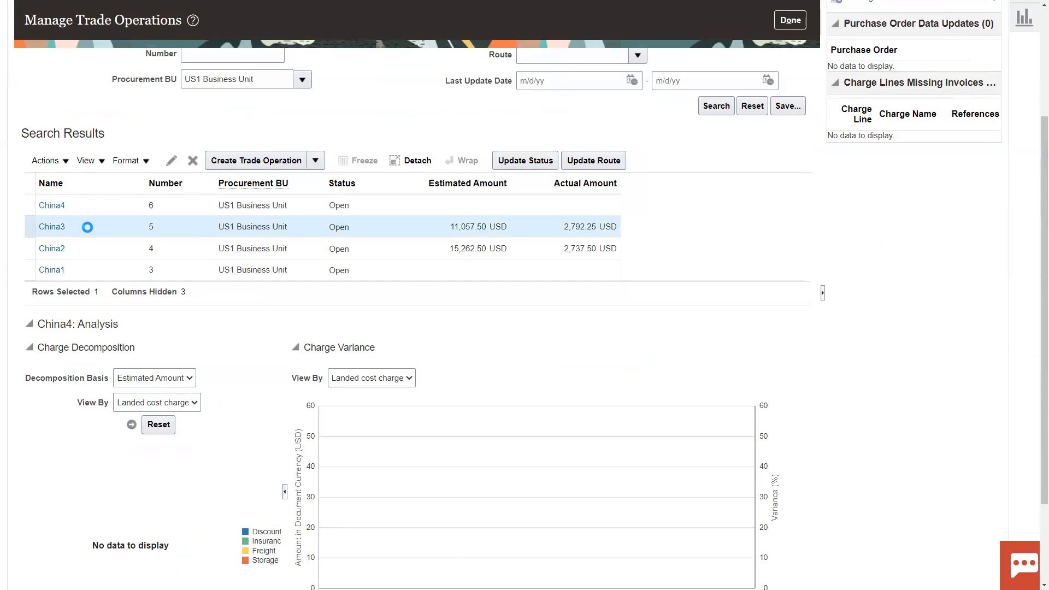
scroll(505, 461, down, 2)
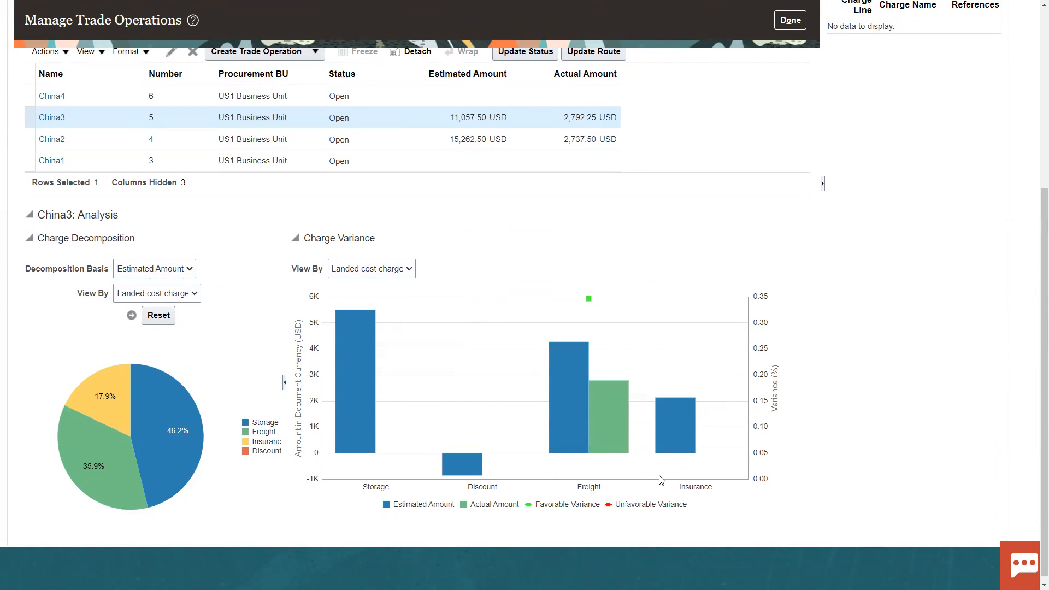
scroll(600, 295, up, 1)
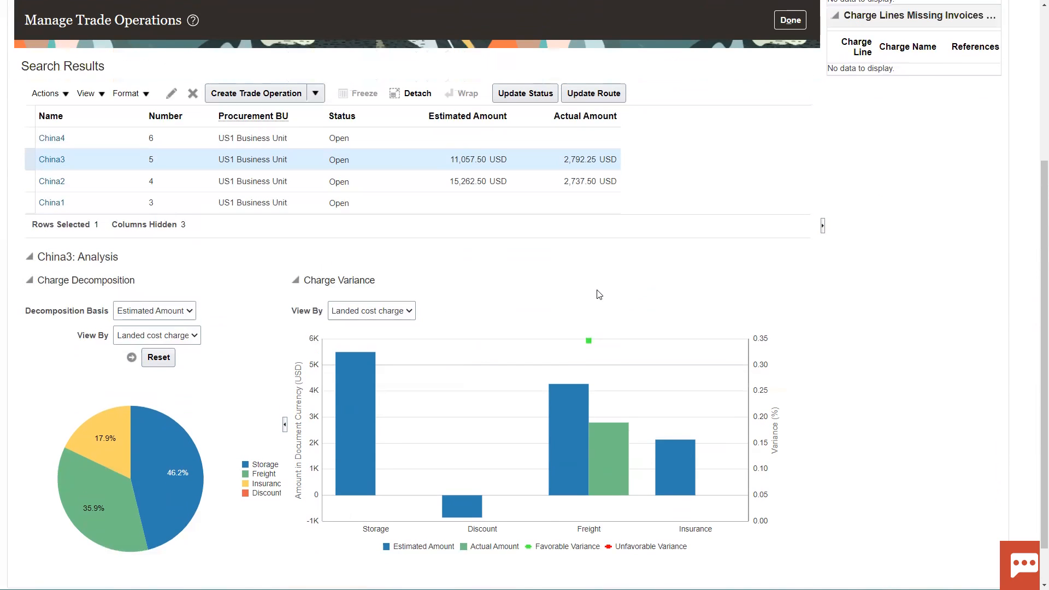
click(116, 194)
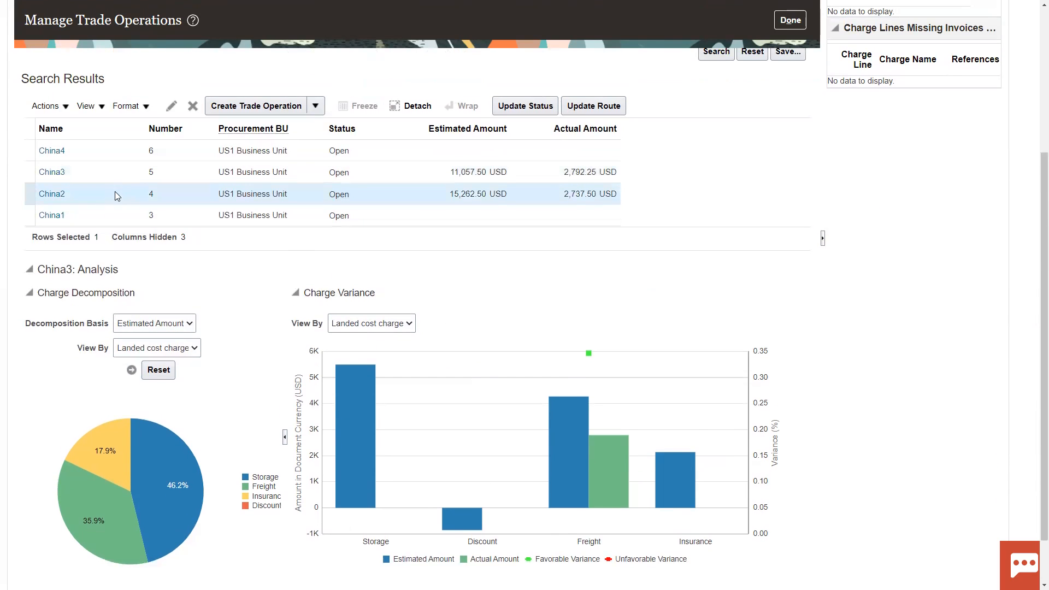
click(94, 151)
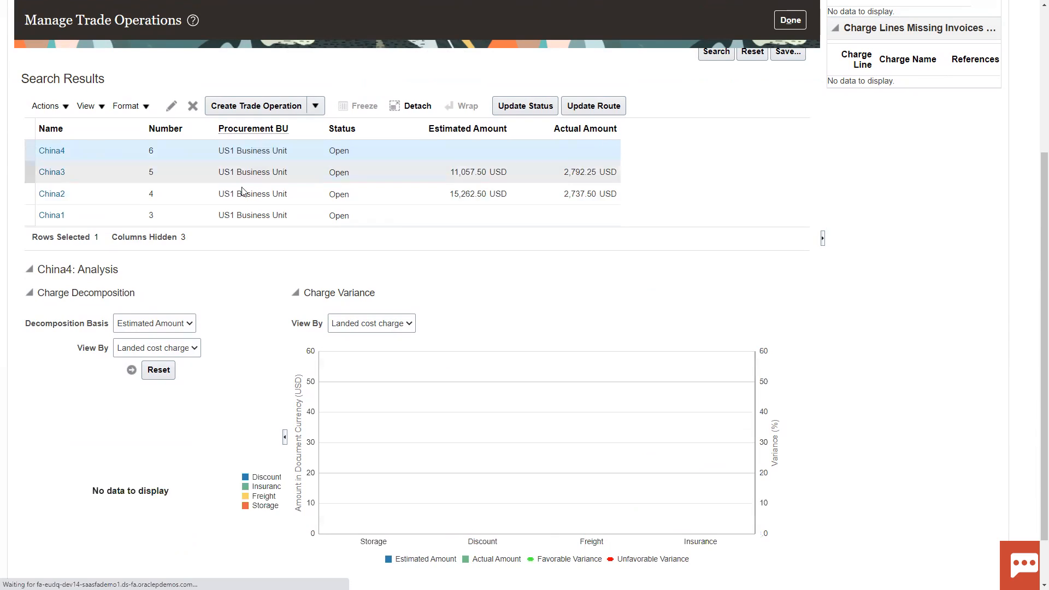
- Edit the China4 trade operation and open its default material purchase order association
scroll(548, 309, up, 3)
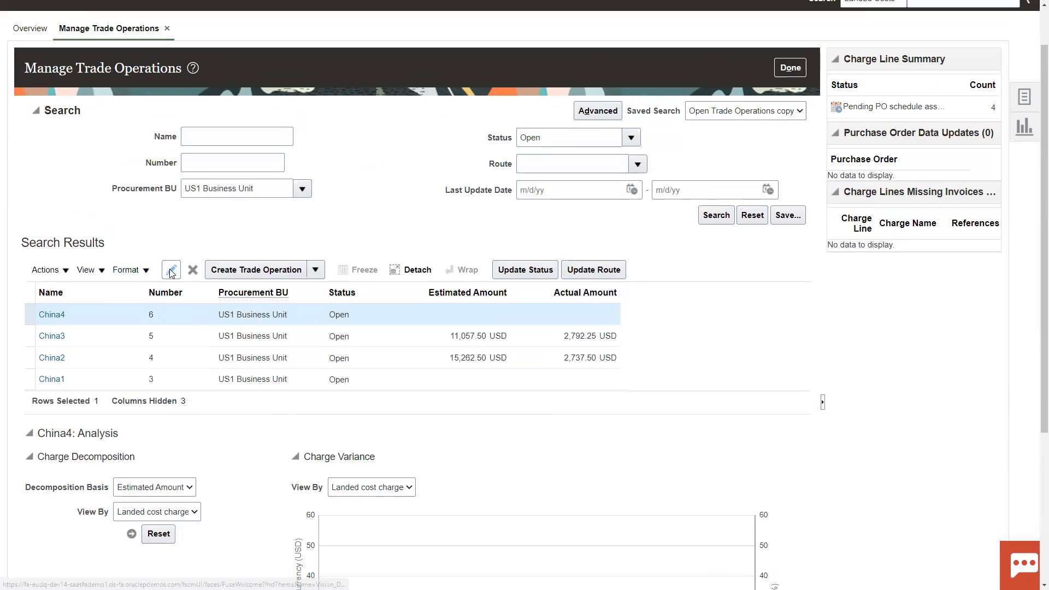
click(171, 272)
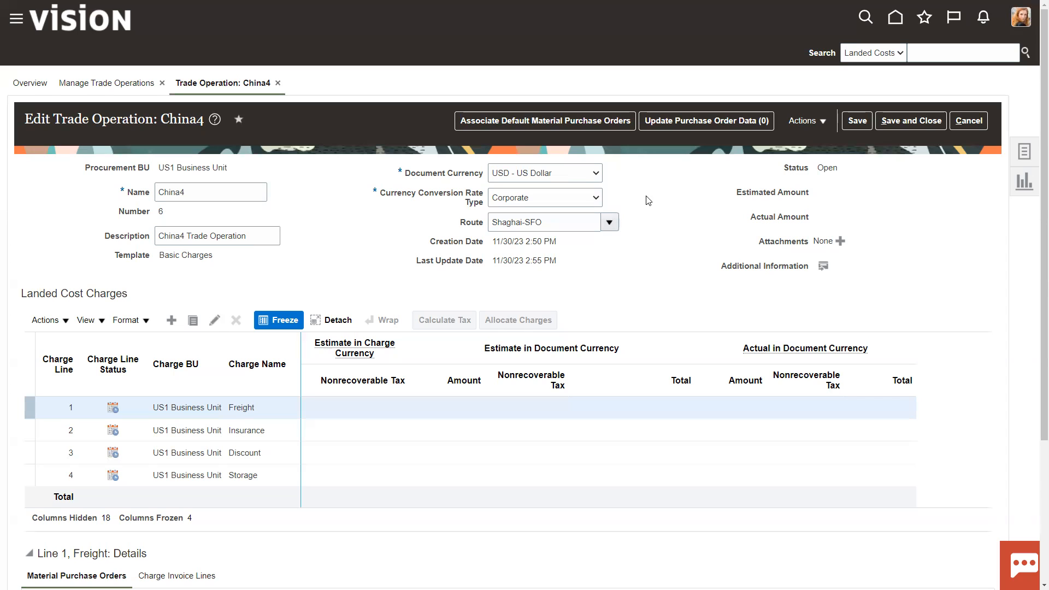
click(539, 123)
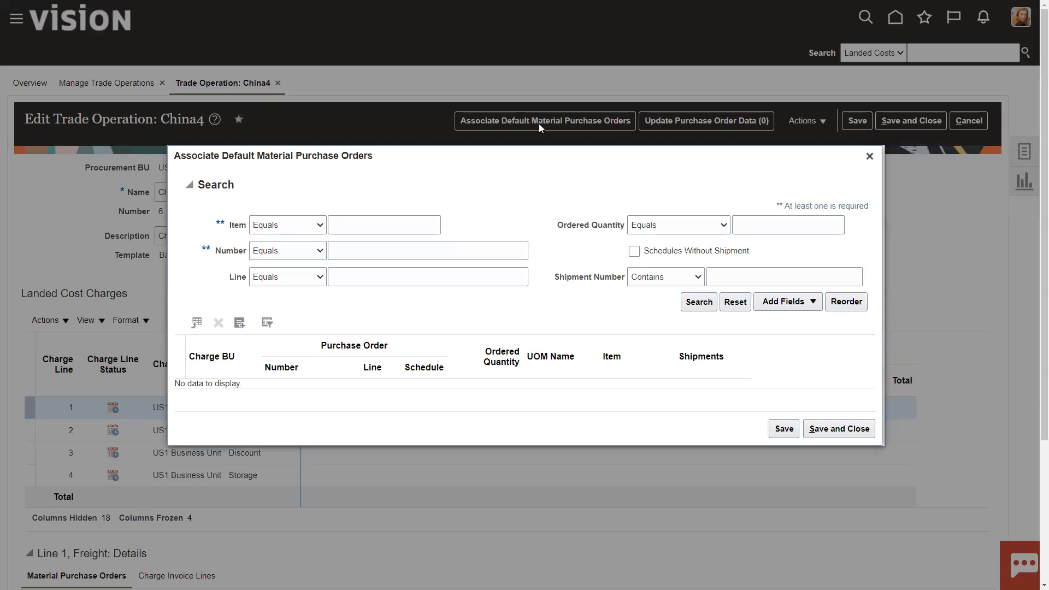
- Search for the Lee Supplies material purchase order by its number, add it to China4, and save and close
click(238, 326)
click(316, 273)
text(US)
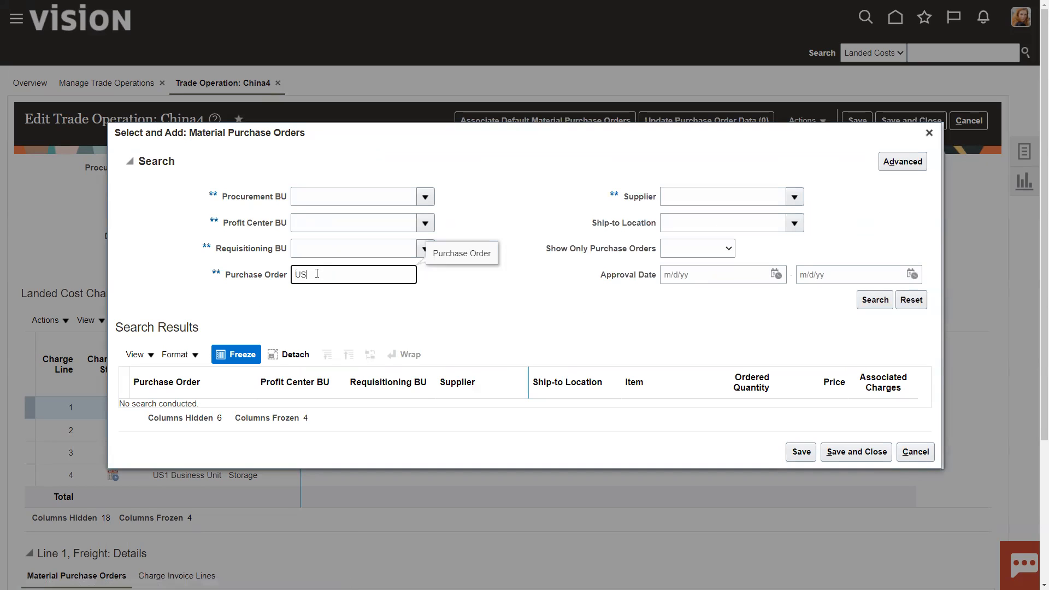
text(161)
text(739)
click(875, 300)
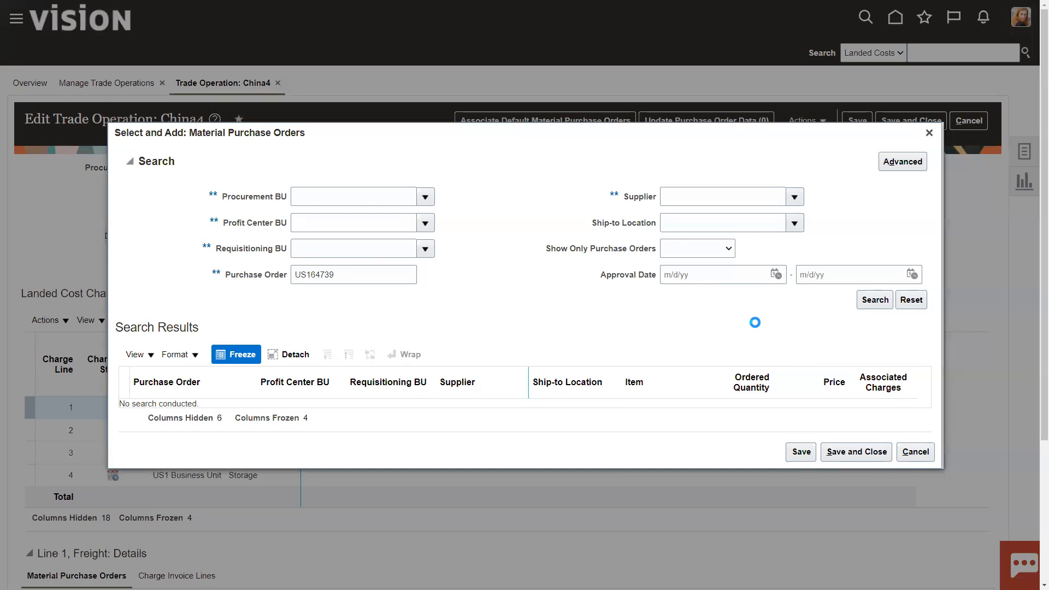
click(219, 331)
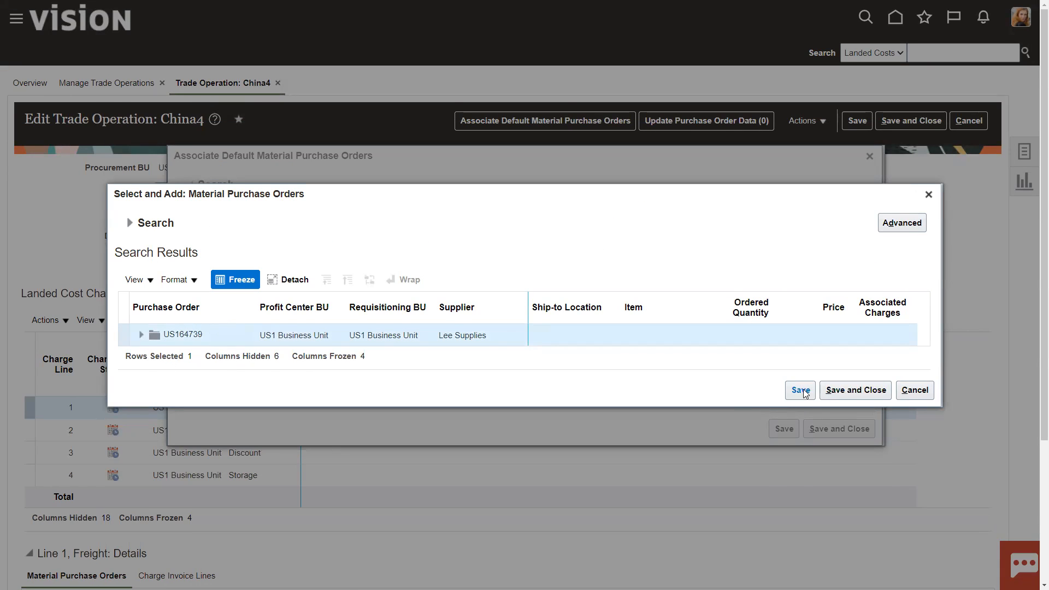
click(855, 390)
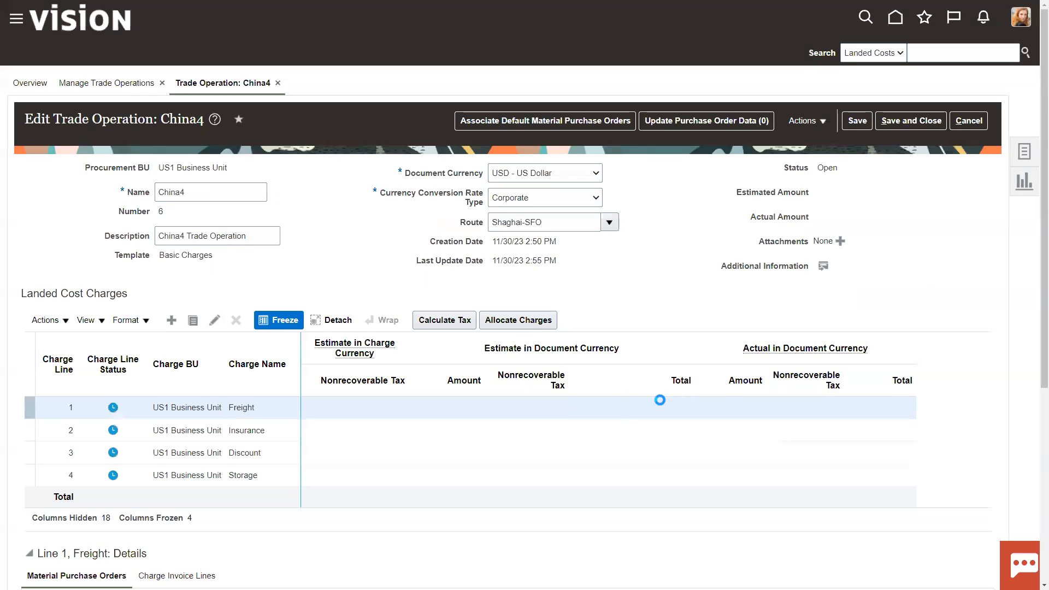
- Open Manage Landed Cost Processes from the Landed Costs tasks and submit the Prepare PO Data run control
scroll(513, 412, down, 5)
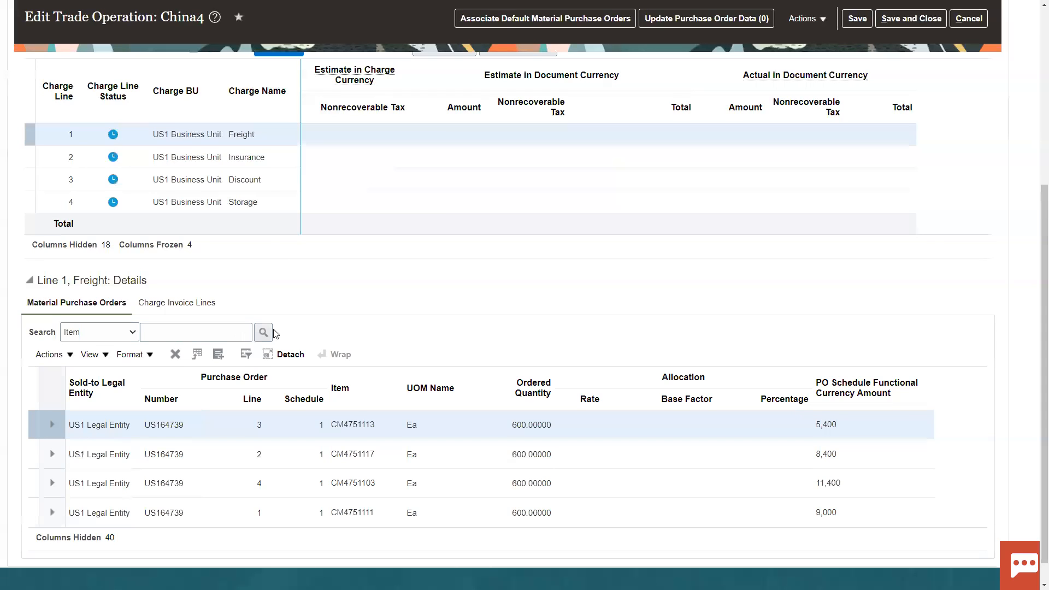
scroll(508, 295, up, 5)
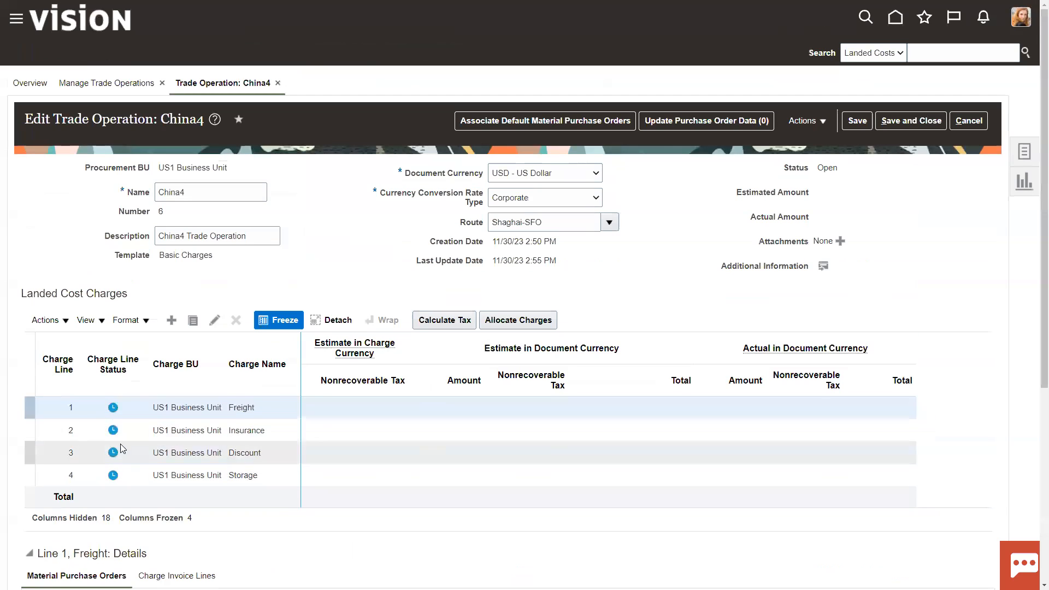
mouse_move(114, 479)
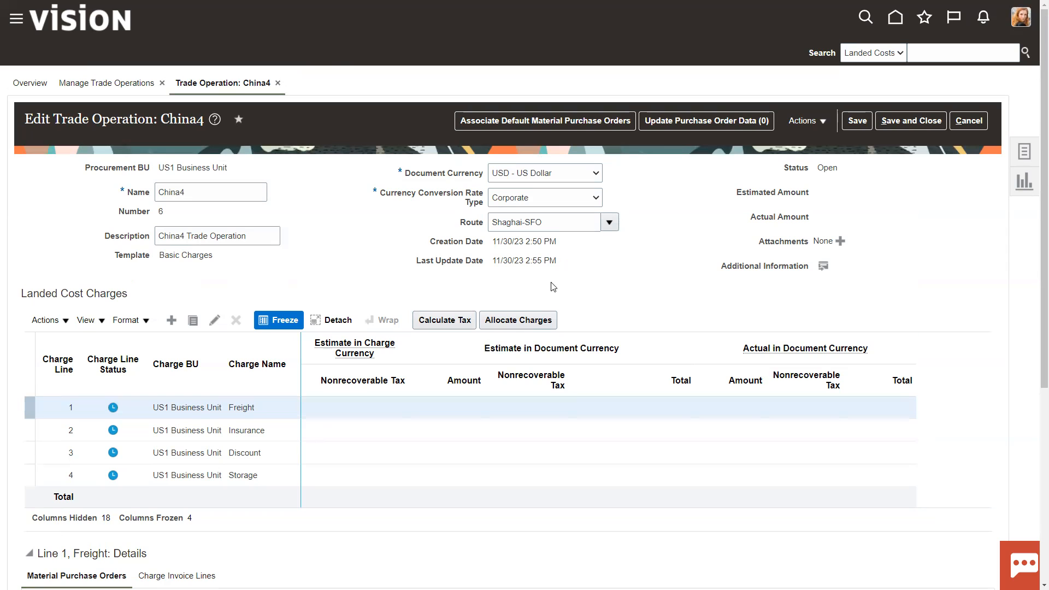
click(1022, 153)
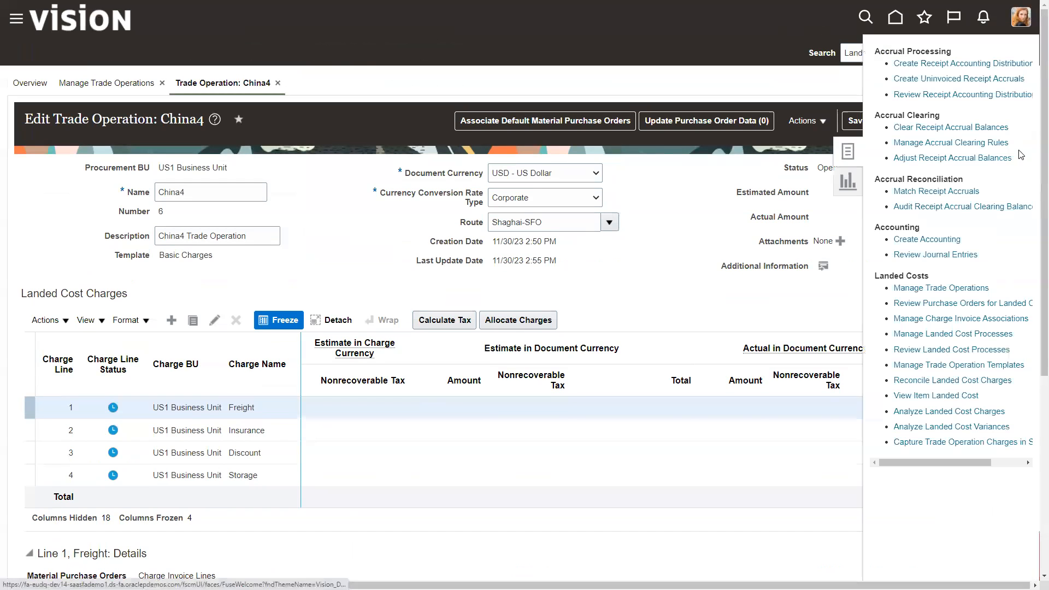
click(931, 335)
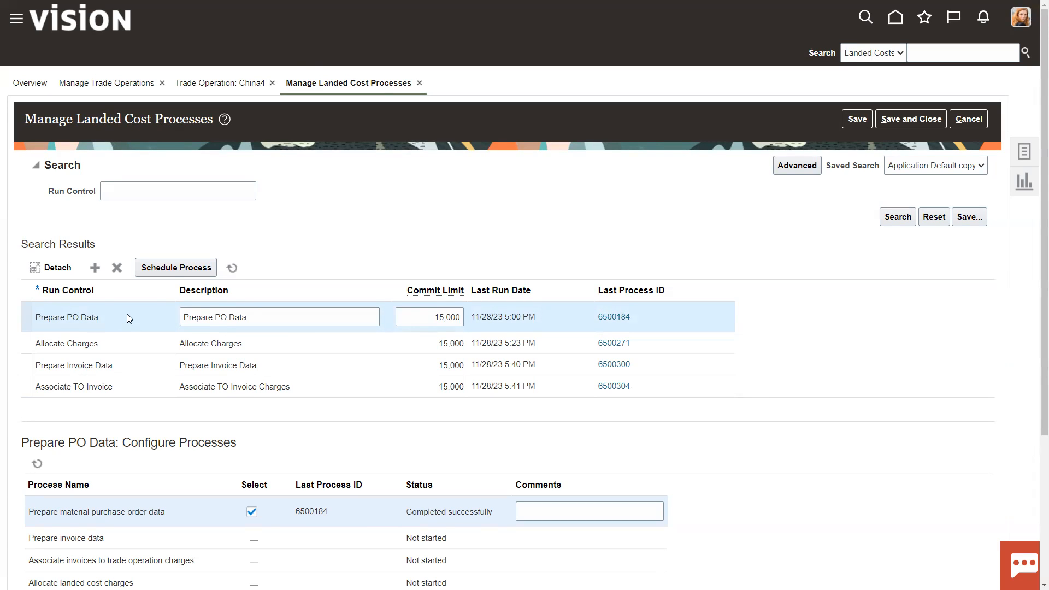
click(178, 267)
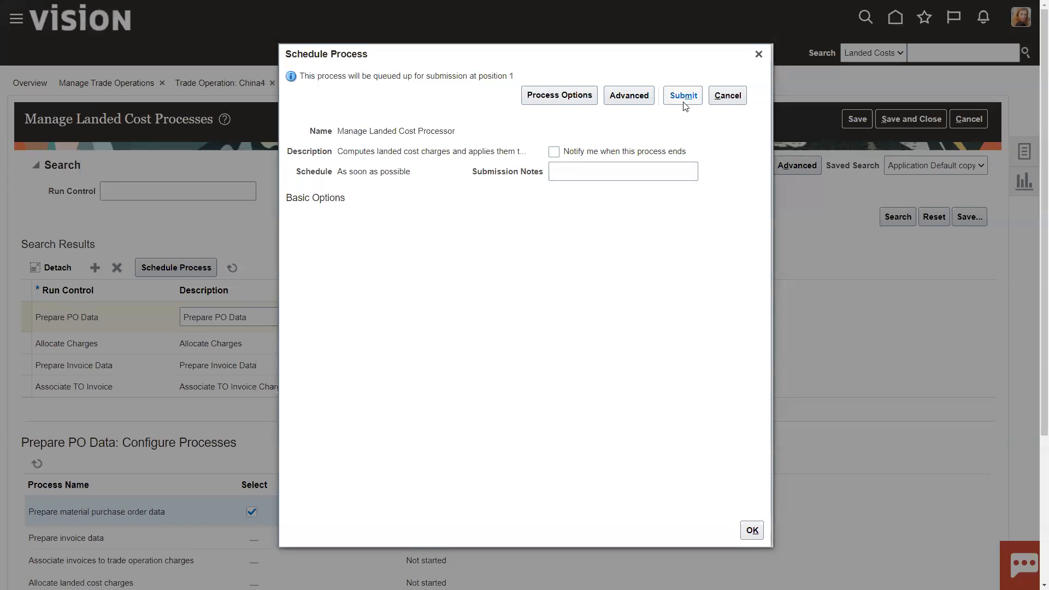
click(684, 96)
click(677, 185)
- Refresh the run controls and the scheduled processes list to check the progress of the Prepare PO Data run
click(232, 268)
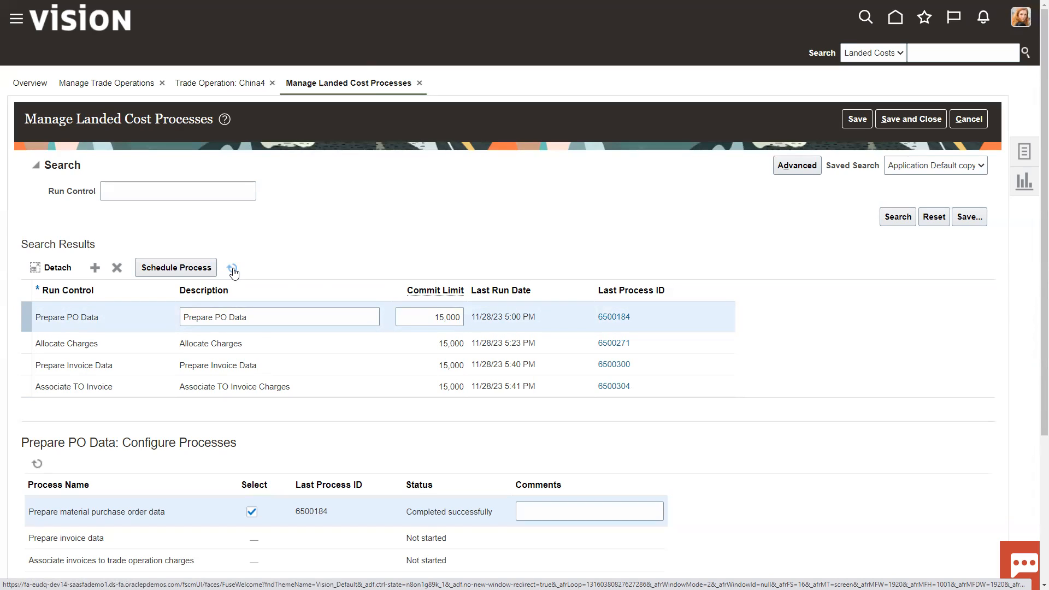
click(232, 268)
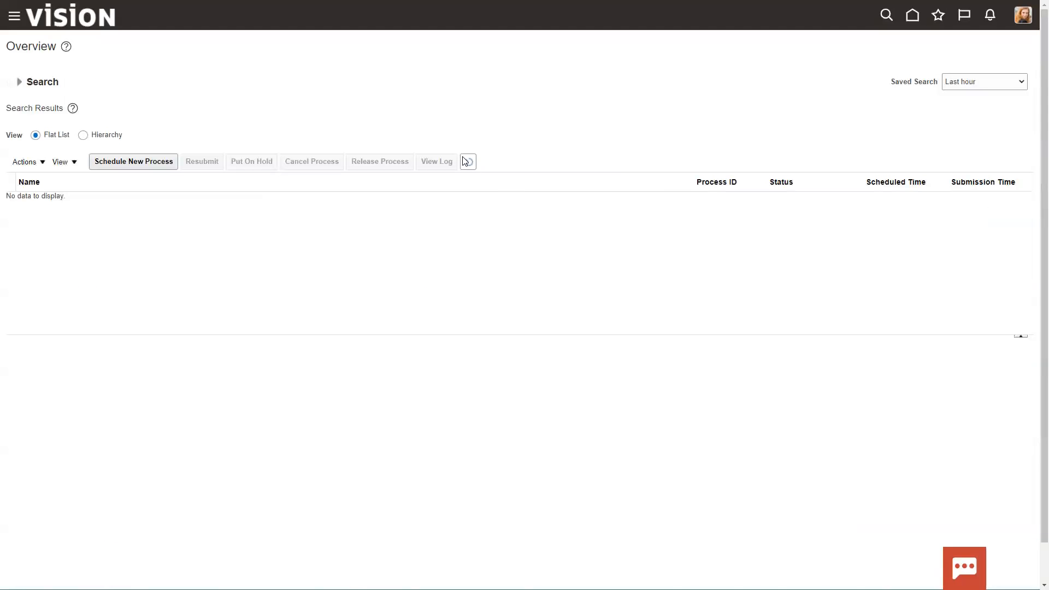
click(468, 162)
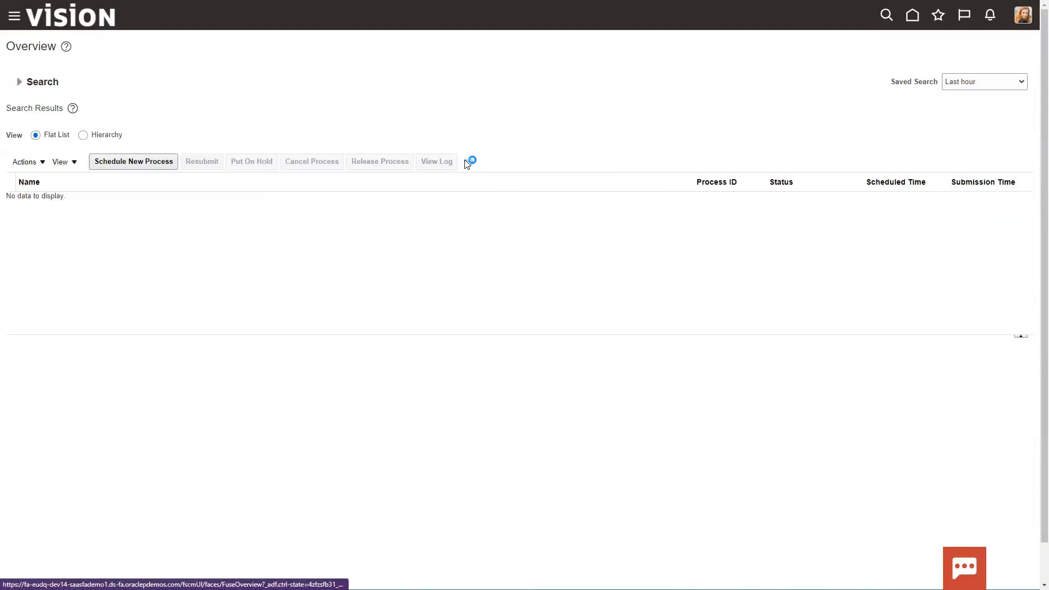
click(20, 203)
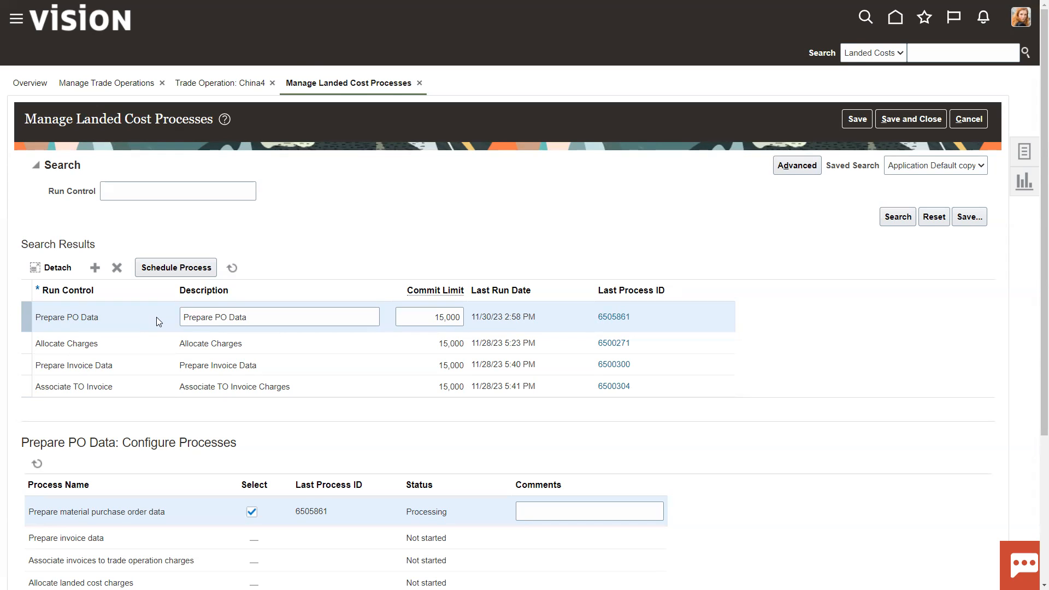
- Return to the China4 trade operation, run Allocate Charges on it, and acknowledge the completion message
click(216, 85)
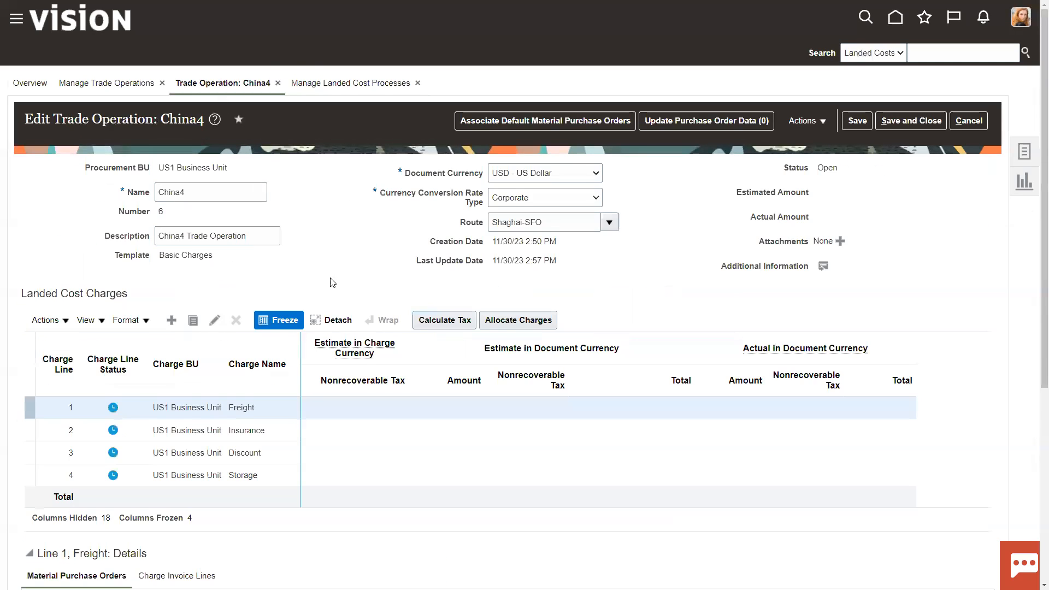
scroll(268, 456, down, 5)
scroll(268, 457, up, 5)
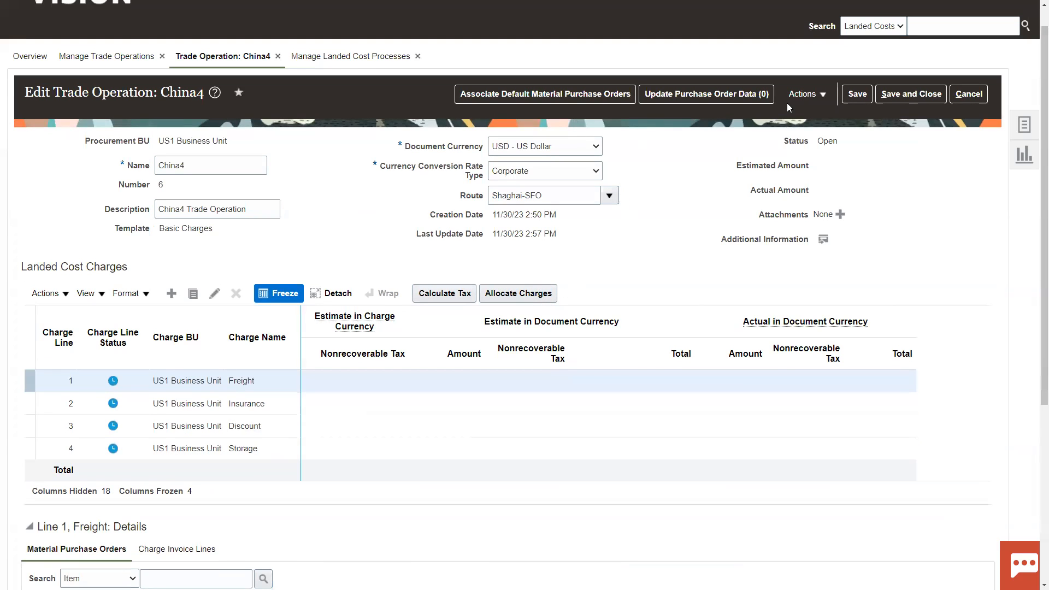
click(801, 96)
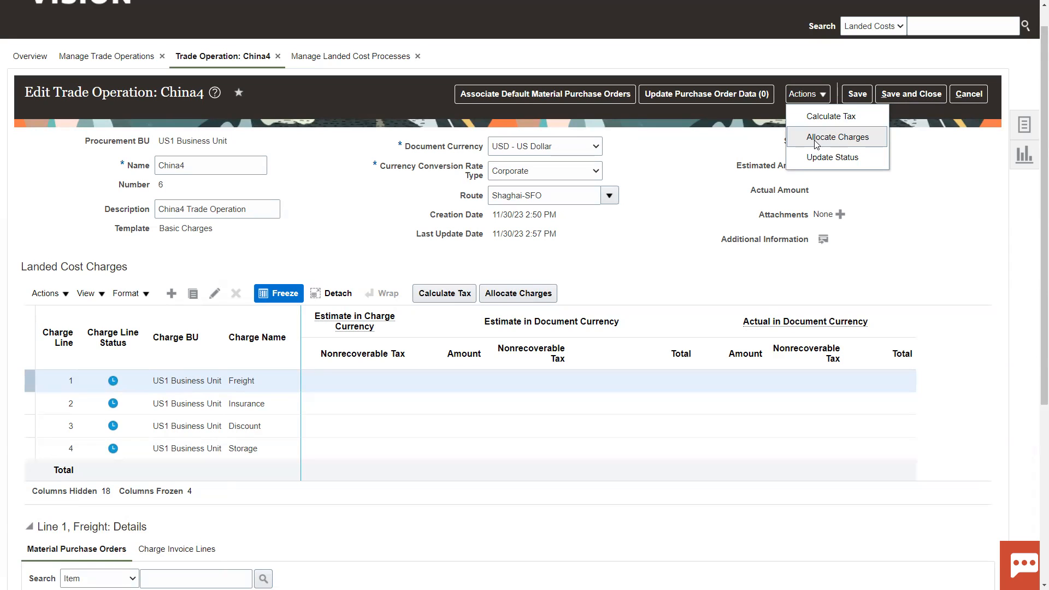
scroll(558, 439, down, 5)
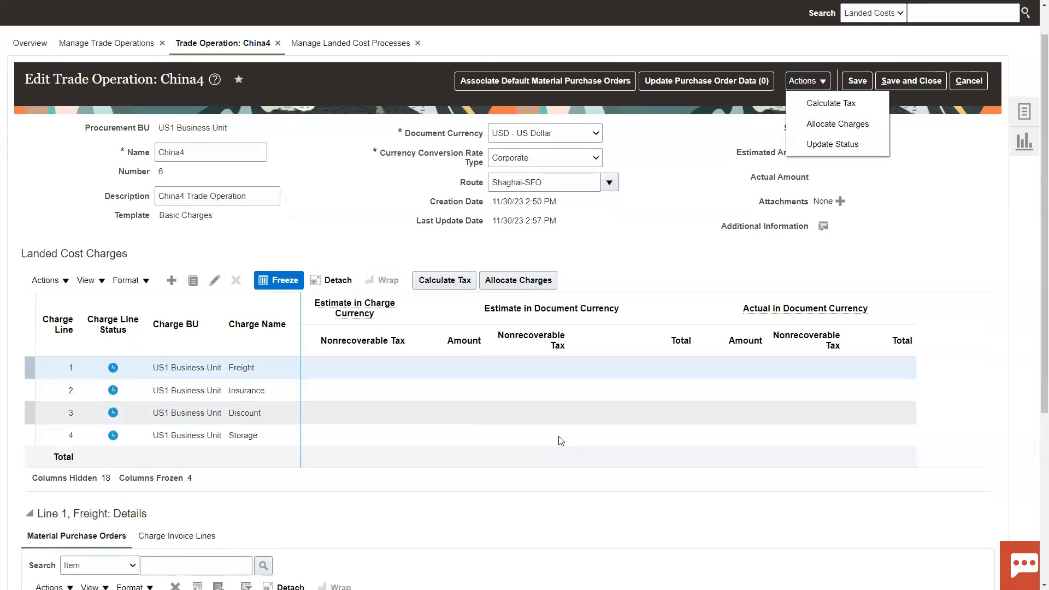
scroll(618, 253, up, 4)
click(821, 82)
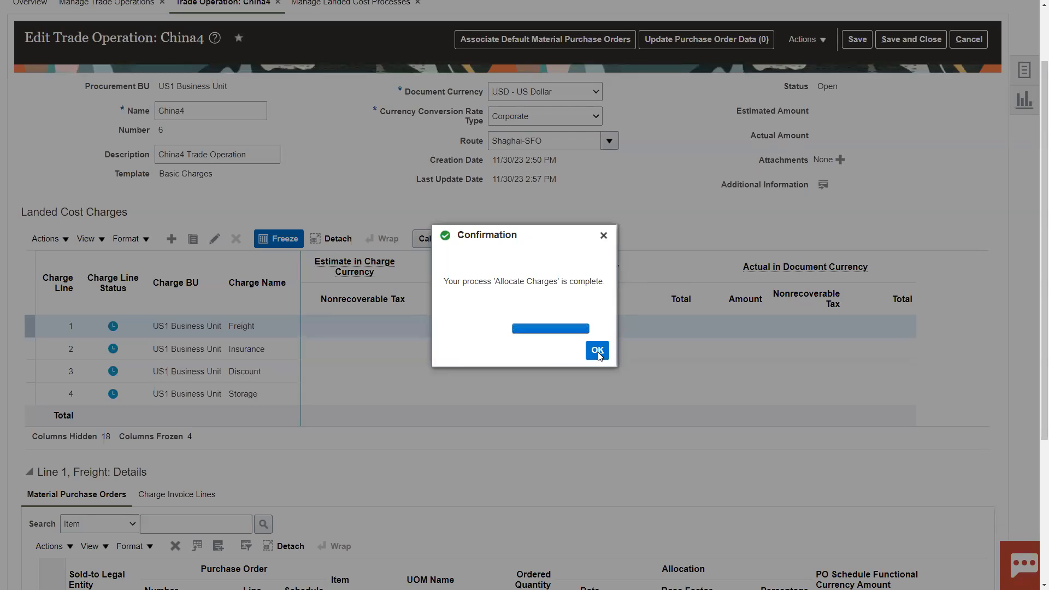
click(595, 349)
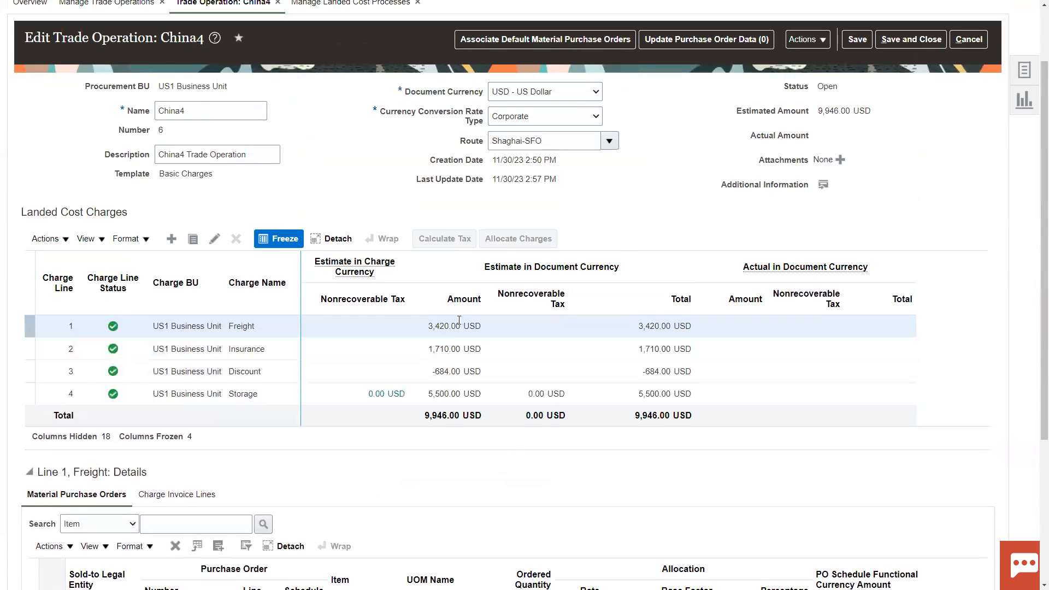
- Examine the Storage charge's estimated amount and its allocation percentages across the material purchase order lines
click(428, 392)
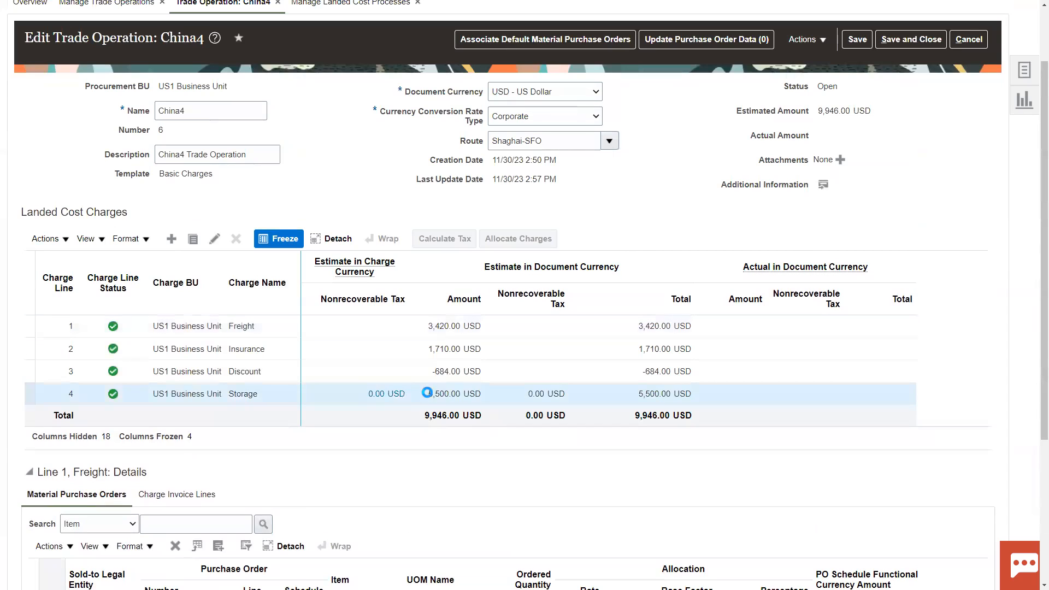
double_click(457, 394)
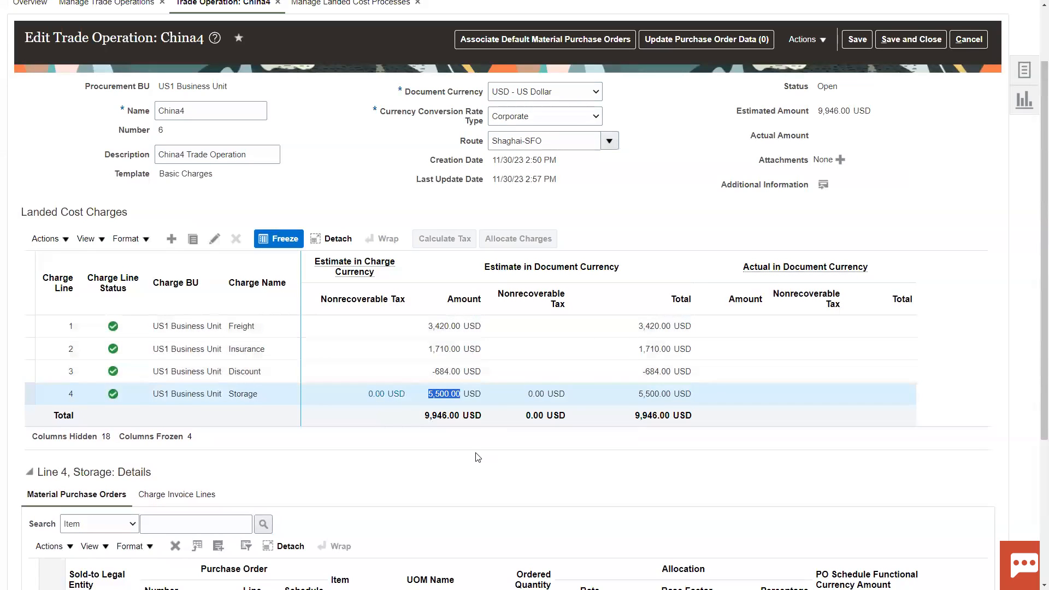
scroll(803, 562, down, 2)
scroll(474, 358, up, 2)
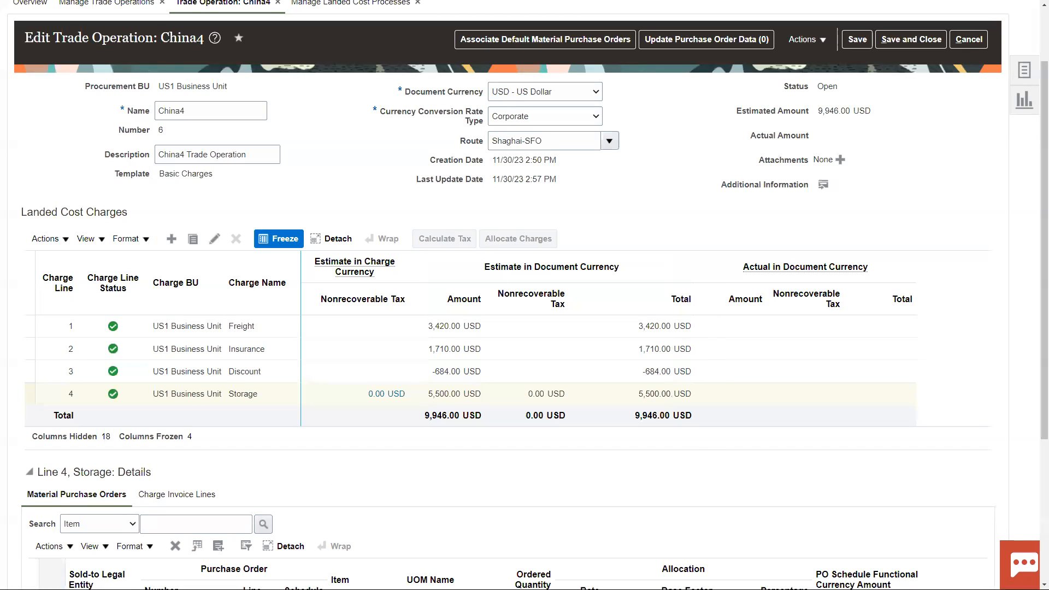
scroll(320, 294, down, 4)
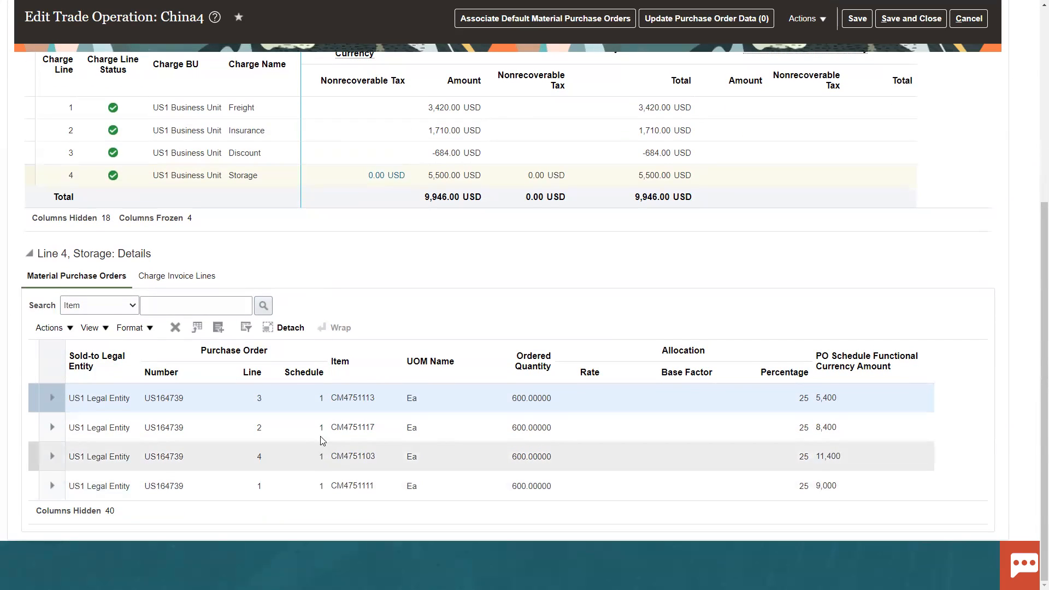
scroll(320, 449, up, 4)
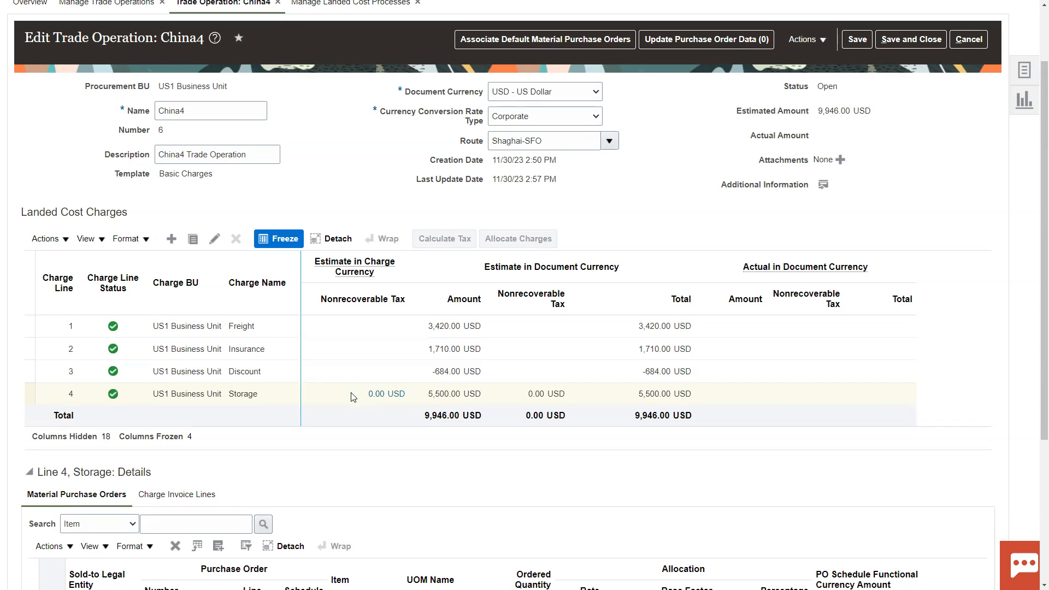
right_click(351, 393)
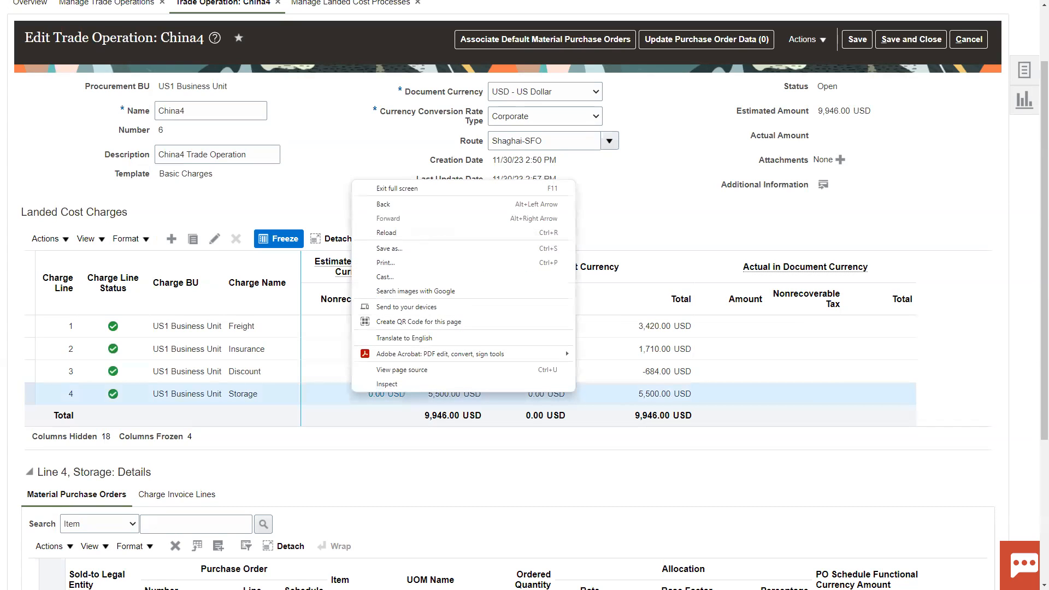
click(514, 188)
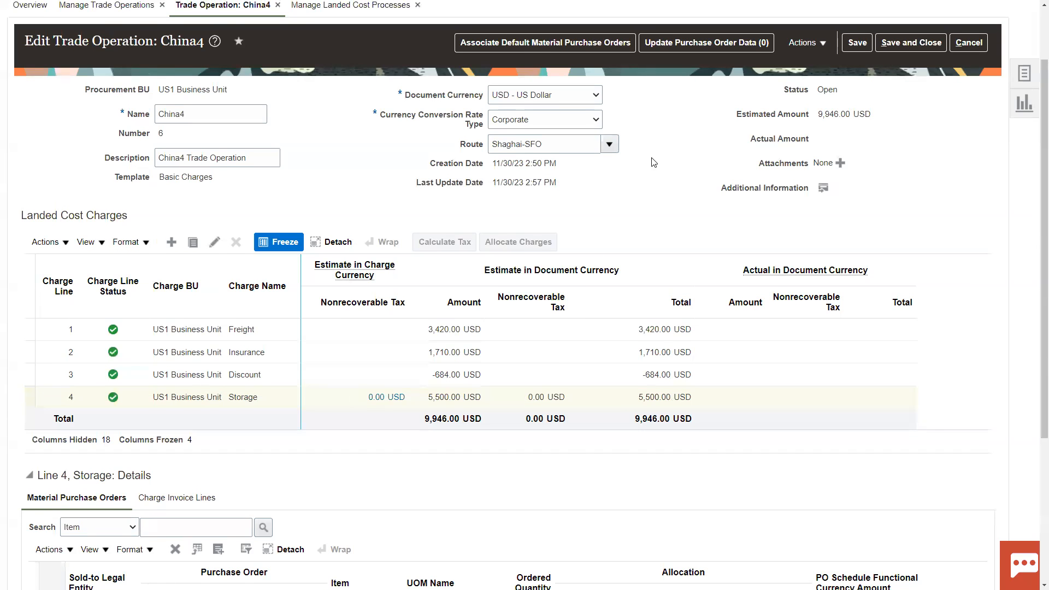
- Submit the Allocate Charges run control in Manage Landed Cost Processes and refresh the run control list
click(335, 83)
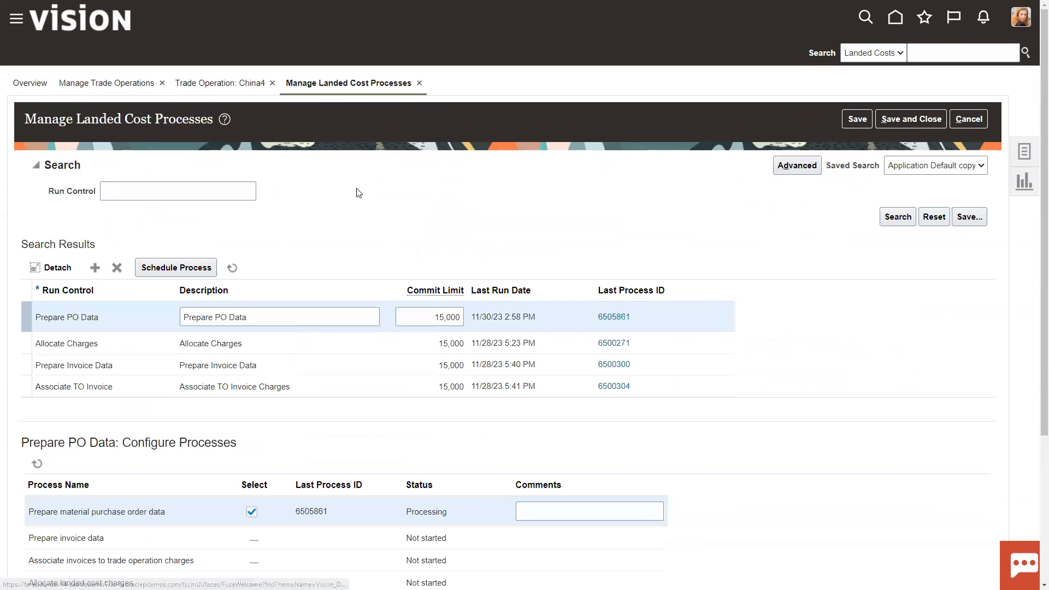
click(122, 342)
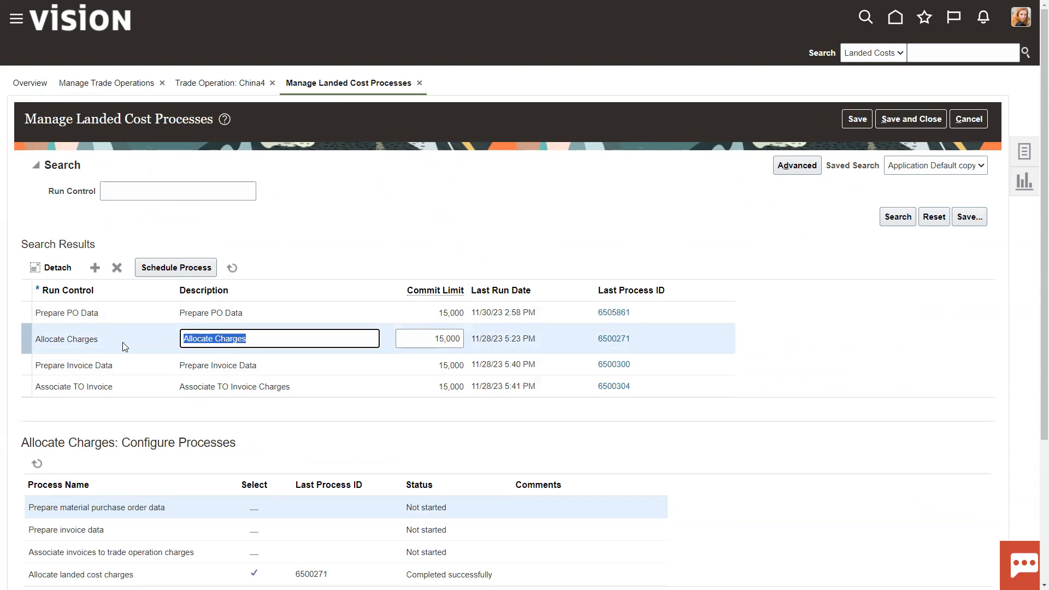
click(171, 267)
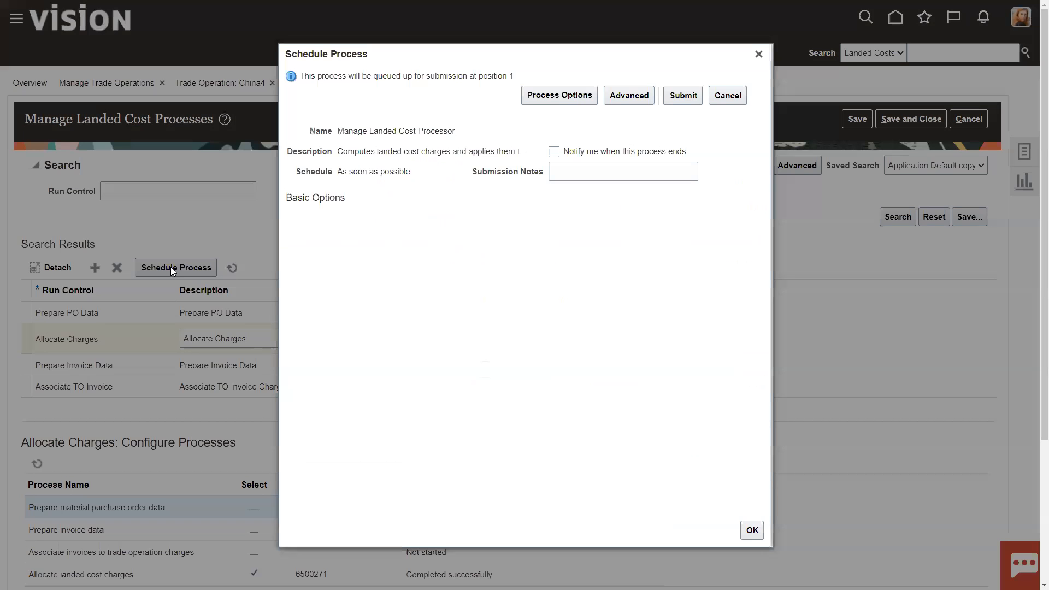
click(684, 96)
click(680, 187)
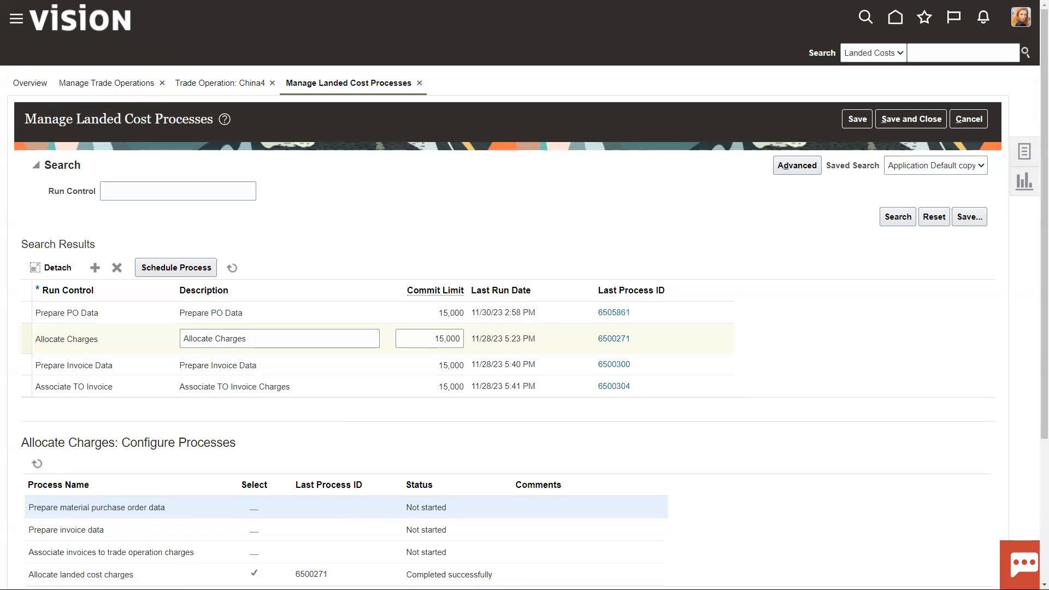
click(234, 268)
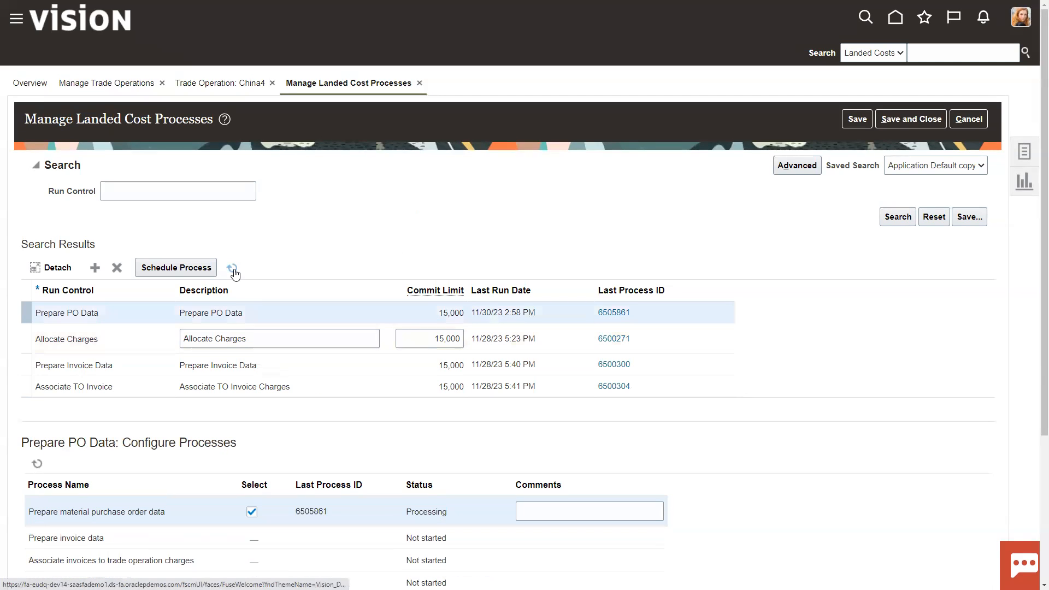
- Refresh the scheduled processes list and check the status of the newest Manage Landed Cost Processor run
scroll(279, 495, down, 2)
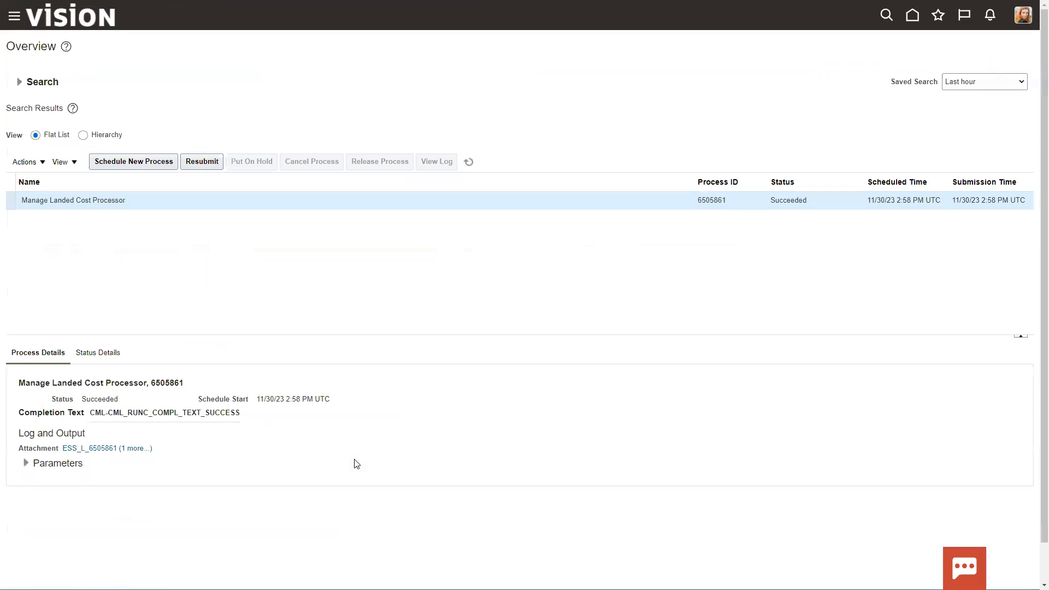
click(470, 163)
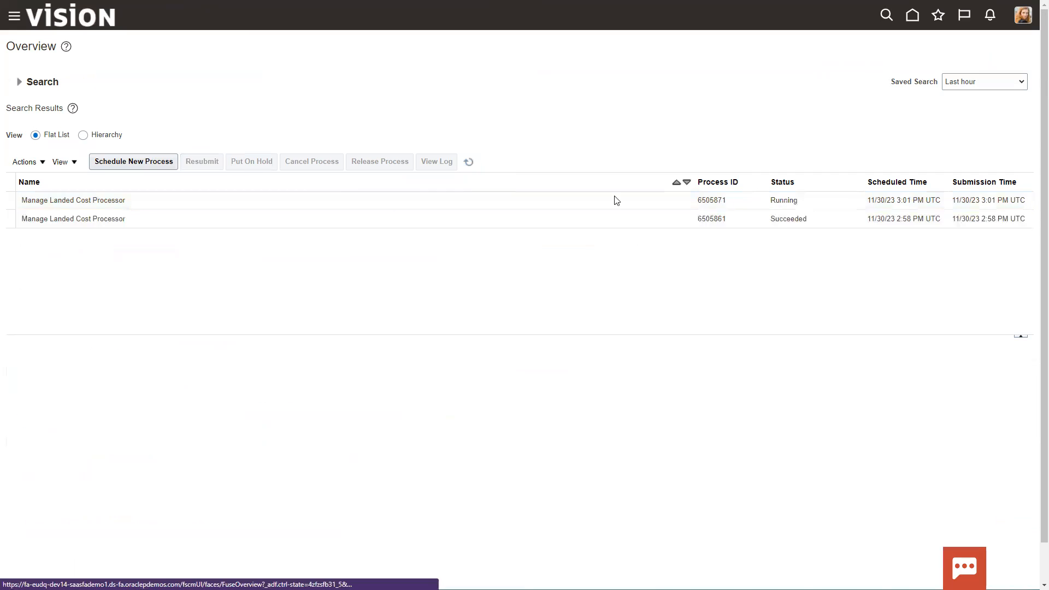
click(772, 201)
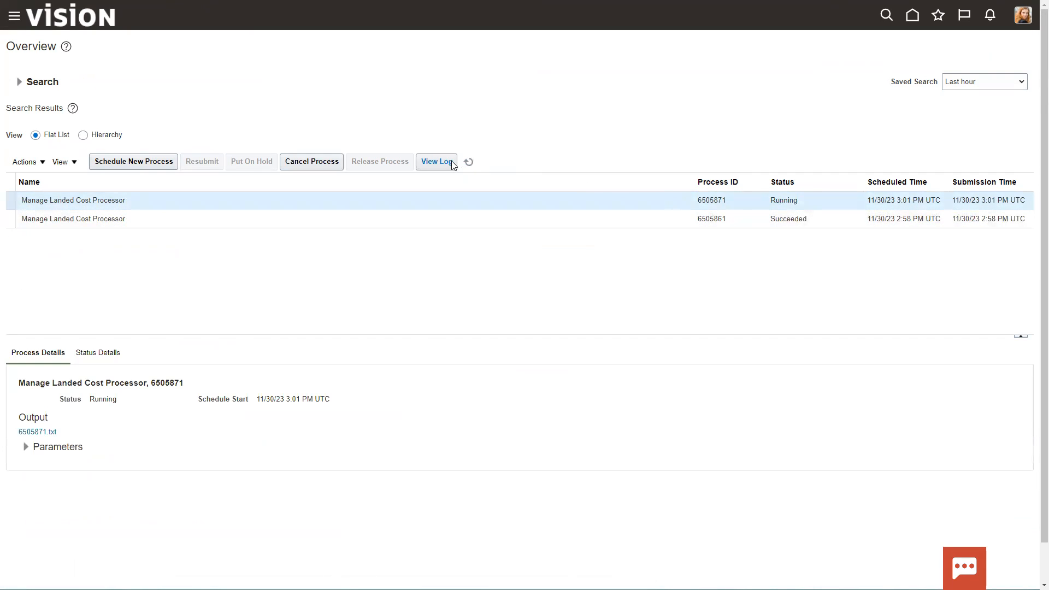
click(469, 162)
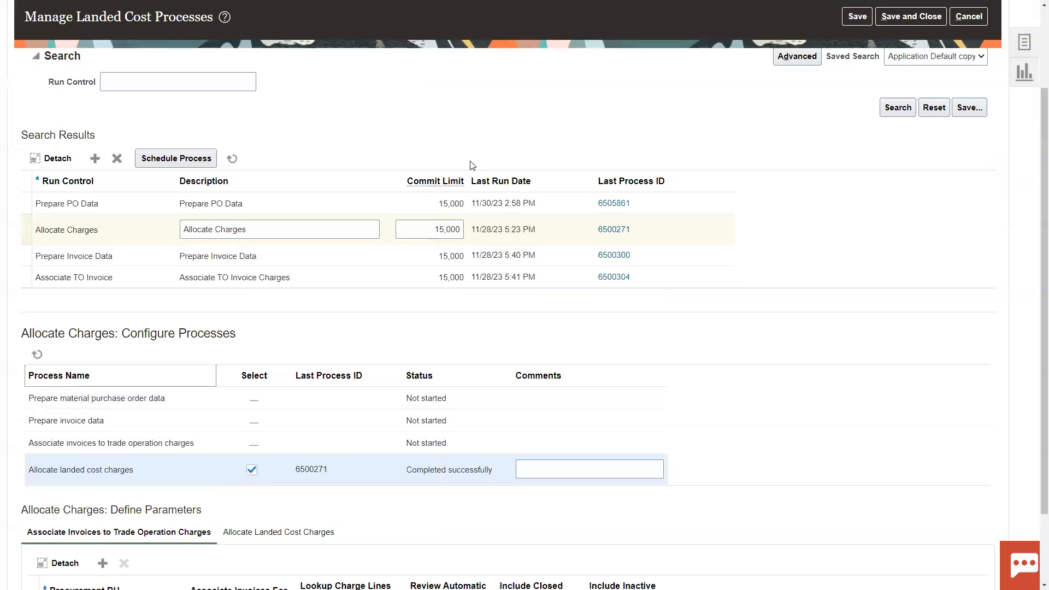
- Refresh the run controls, examine the Allocate Charges process status, and return to the China4 trade operation
scroll(365, 331, up, 2)
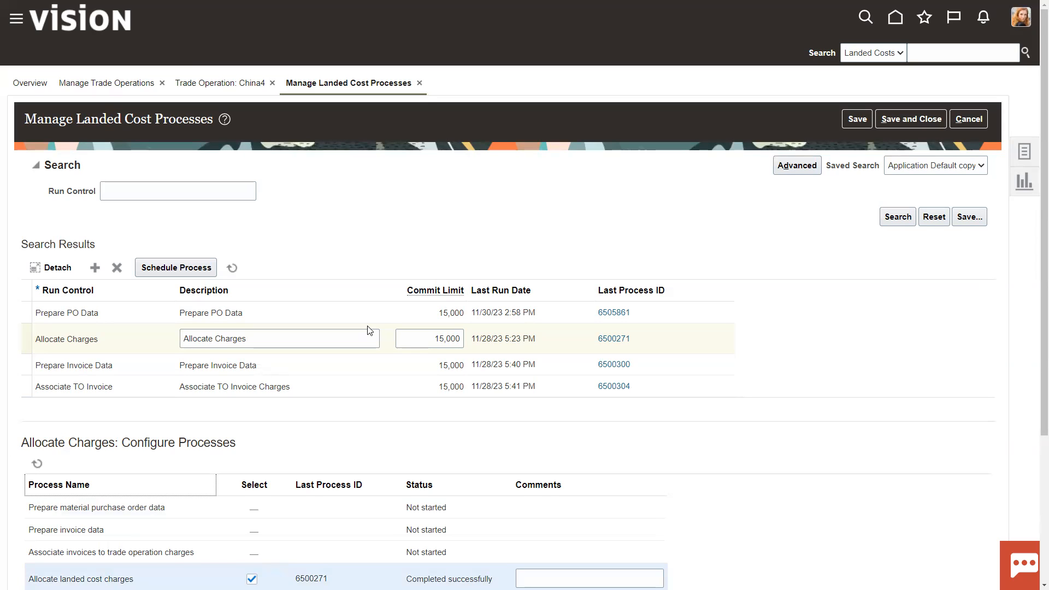
click(232, 268)
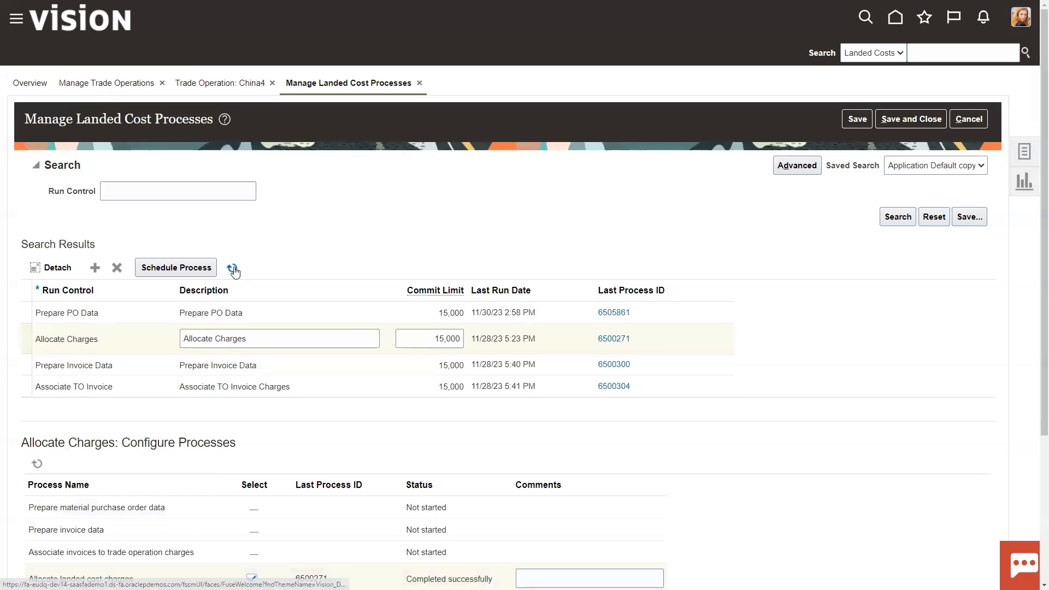
click(129, 343)
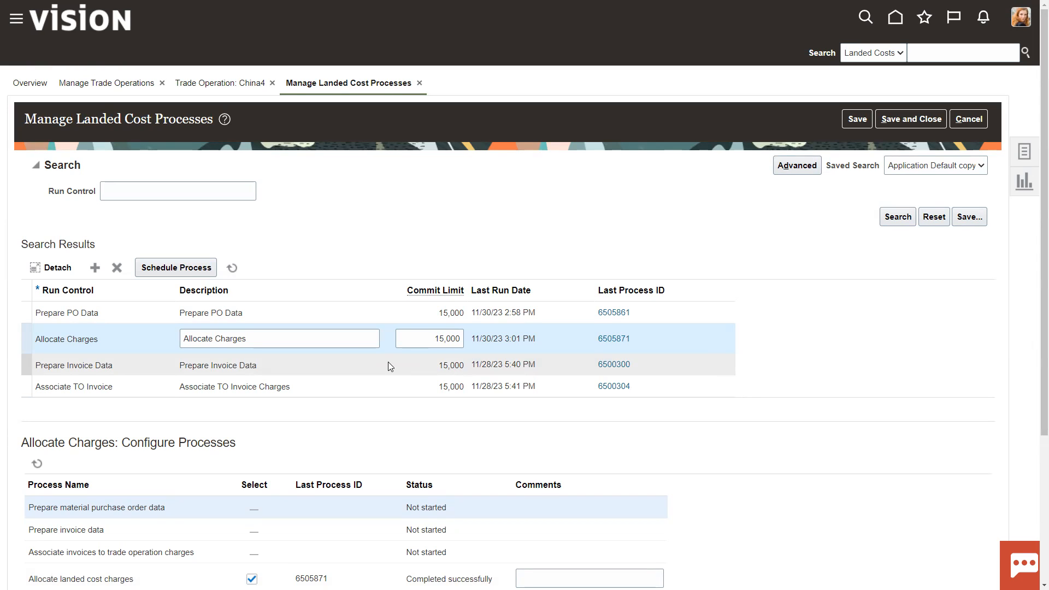
click(218, 85)
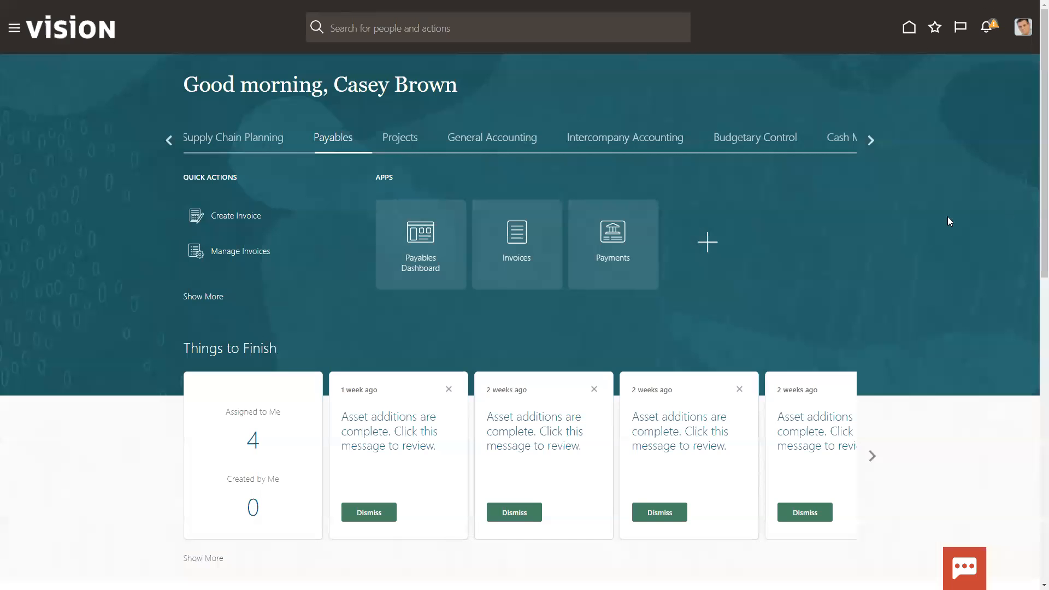
- Start a new invoice in Payables Invoices with United Parcel Service as the supplier
click(512, 234)
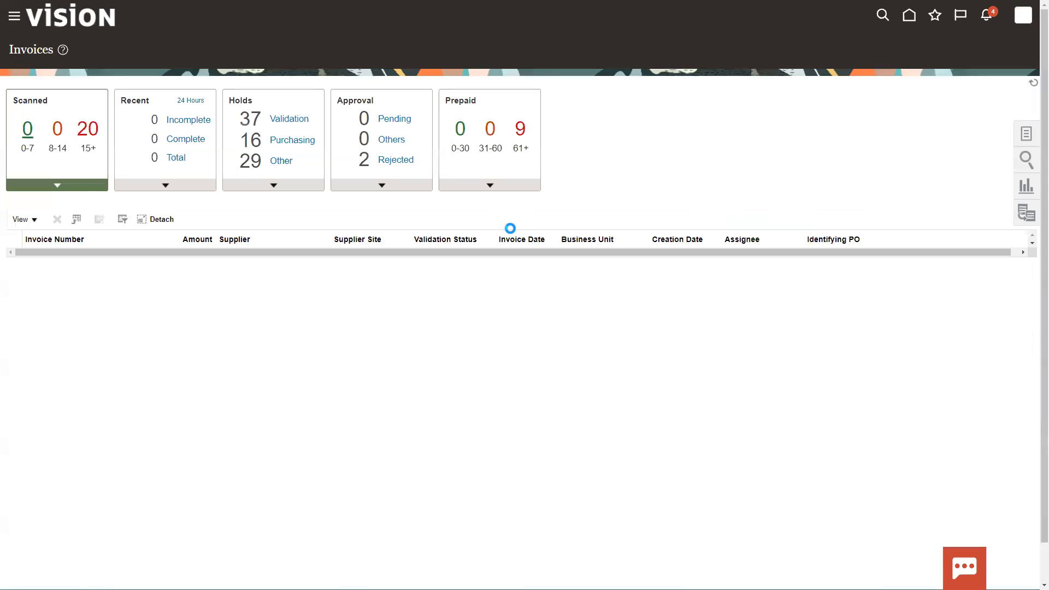
click(1026, 133)
click(911, 56)
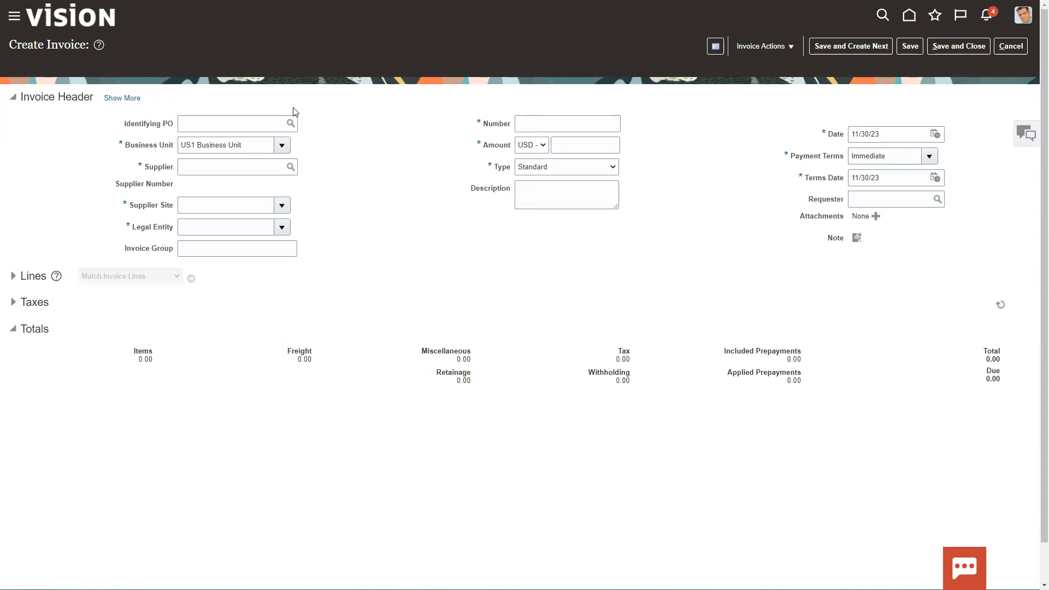
click(204, 165)
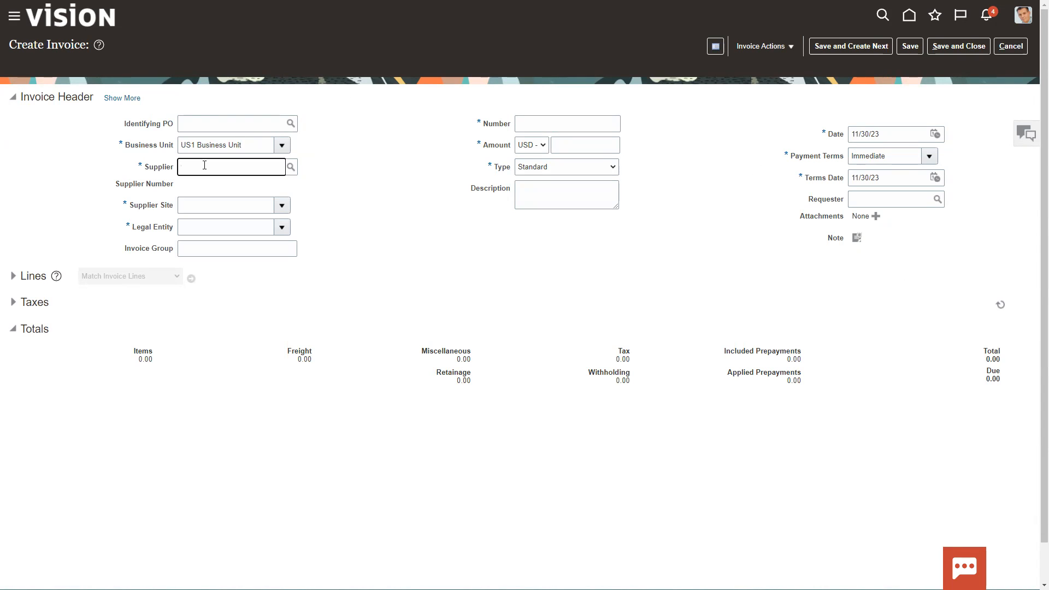
text(United Parcel)
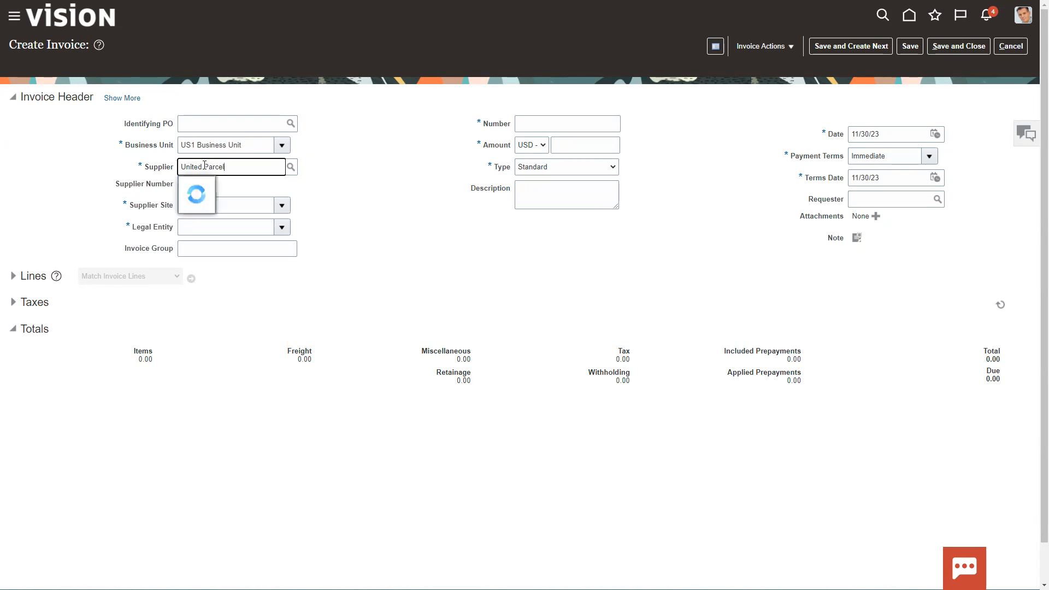
click(214, 187)
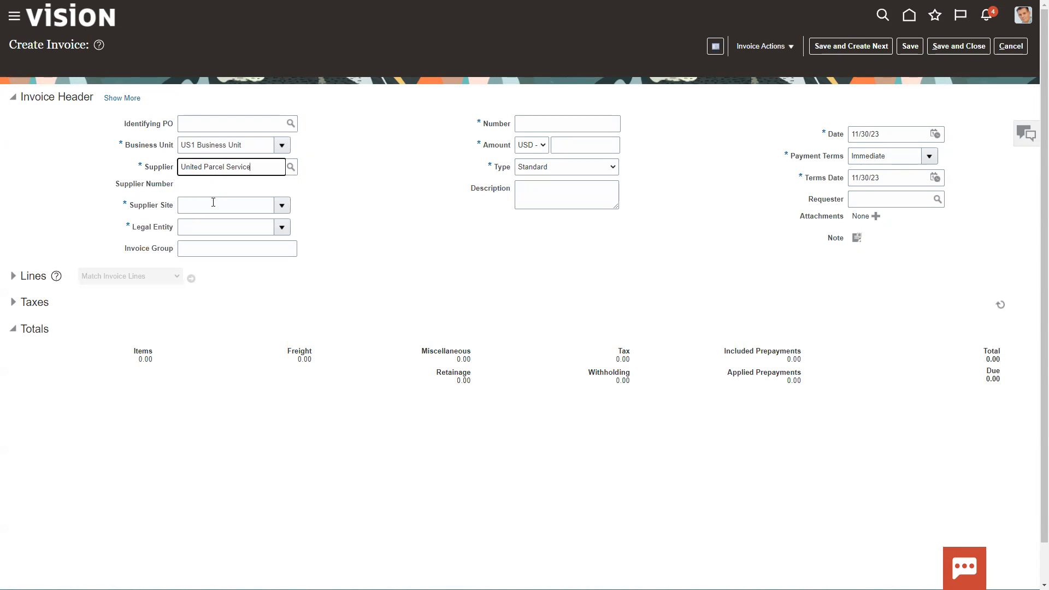
click(213, 204)
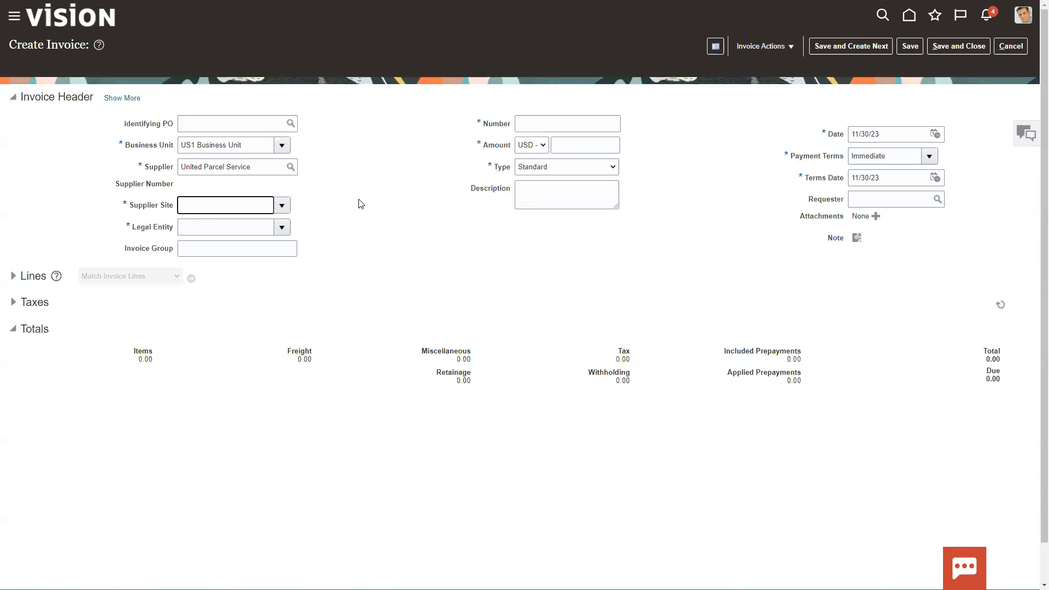
- Set the invoice number to 164739-2 and the invoice amount to 2,250 USD
click(539, 124)
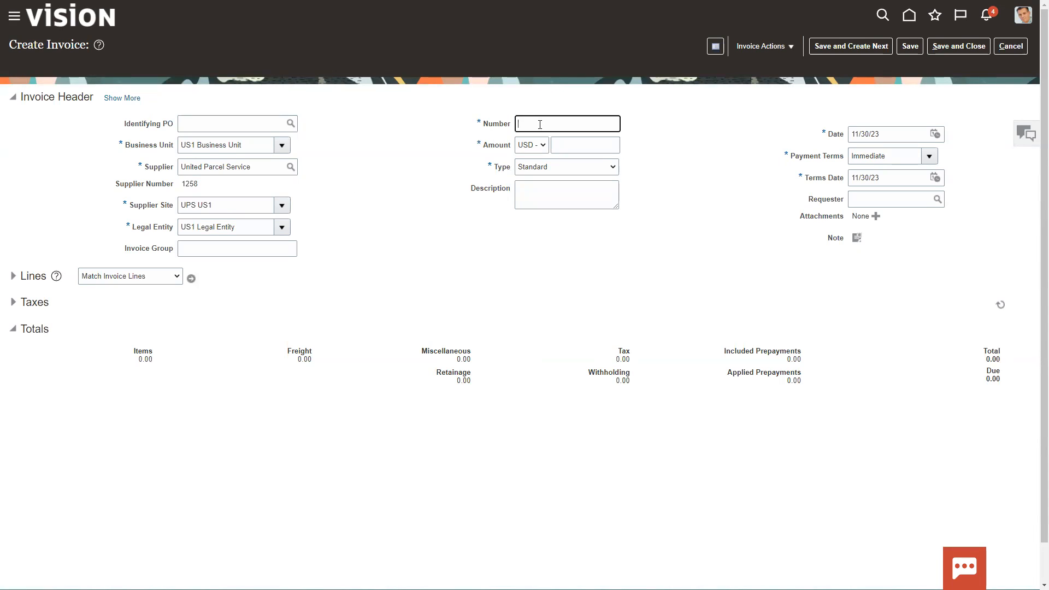
text(164739-2)
click(583, 144)
text(2250)
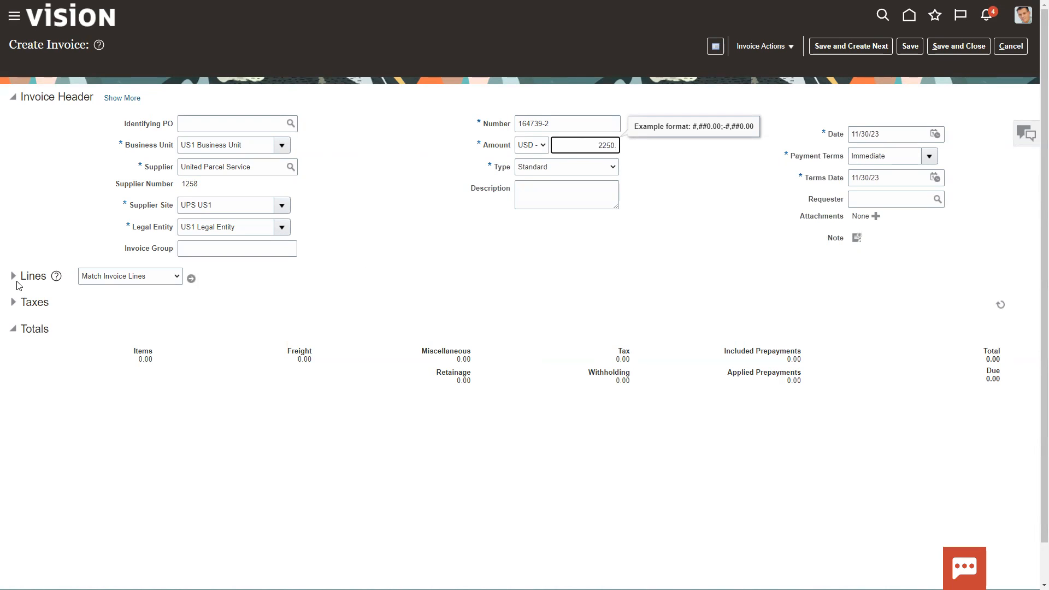
- Expand the invoice lines and set line 1 to type Miscellaneous with an amount of 2,250
click(15, 282)
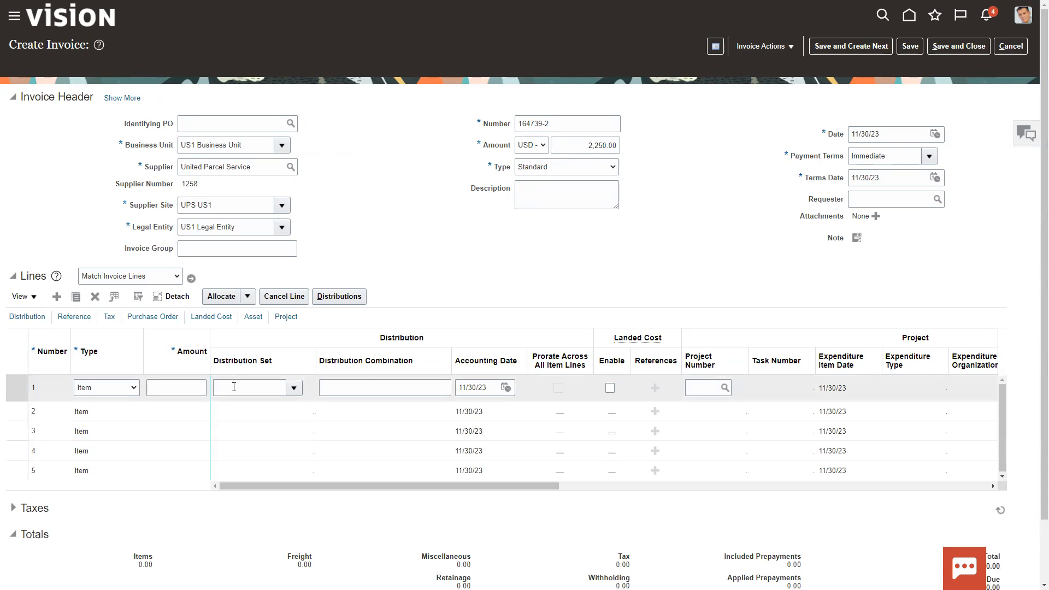
click(107, 388)
click(107, 416)
click(133, 388)
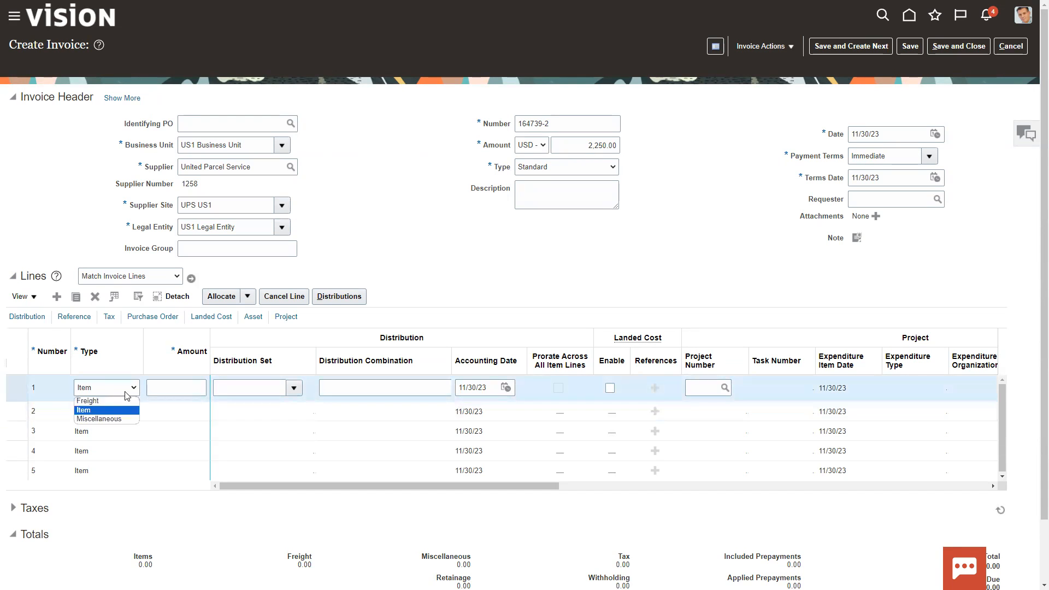
click(114, 419)
click(187, 388)
text(250)
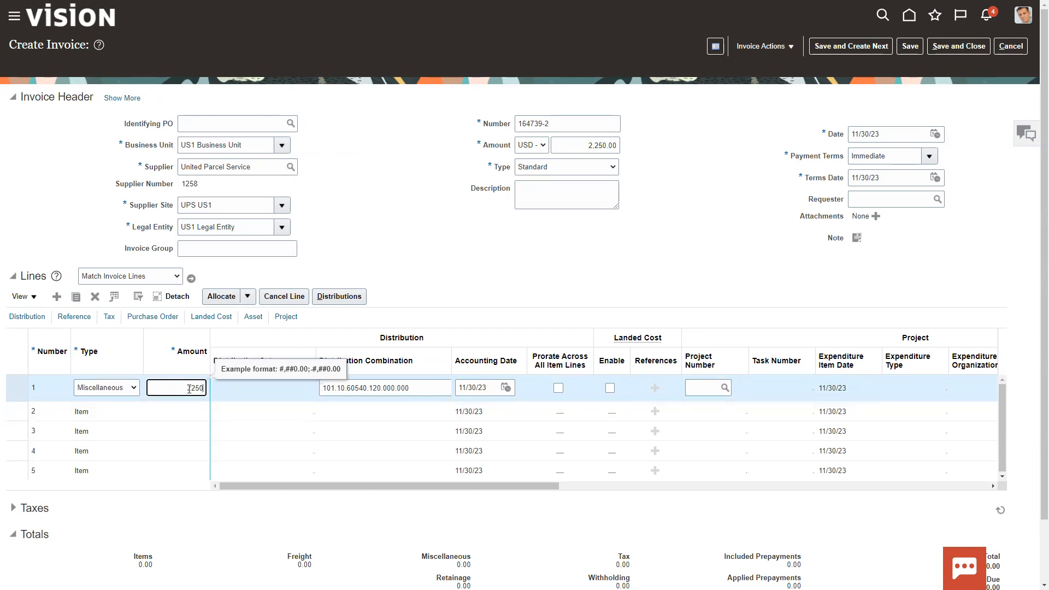
key(Tab)
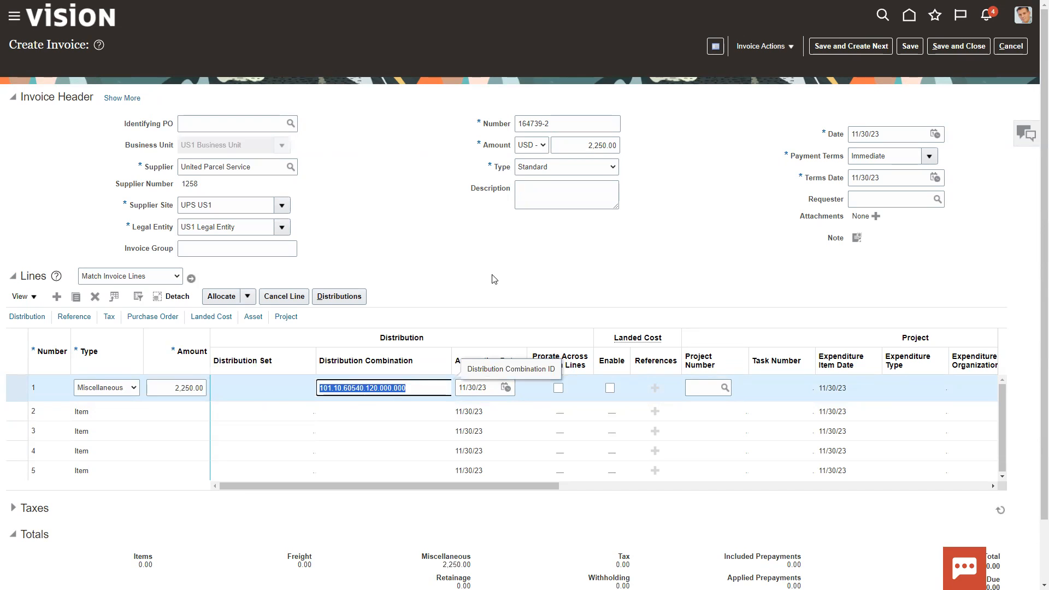
click(493, 256)
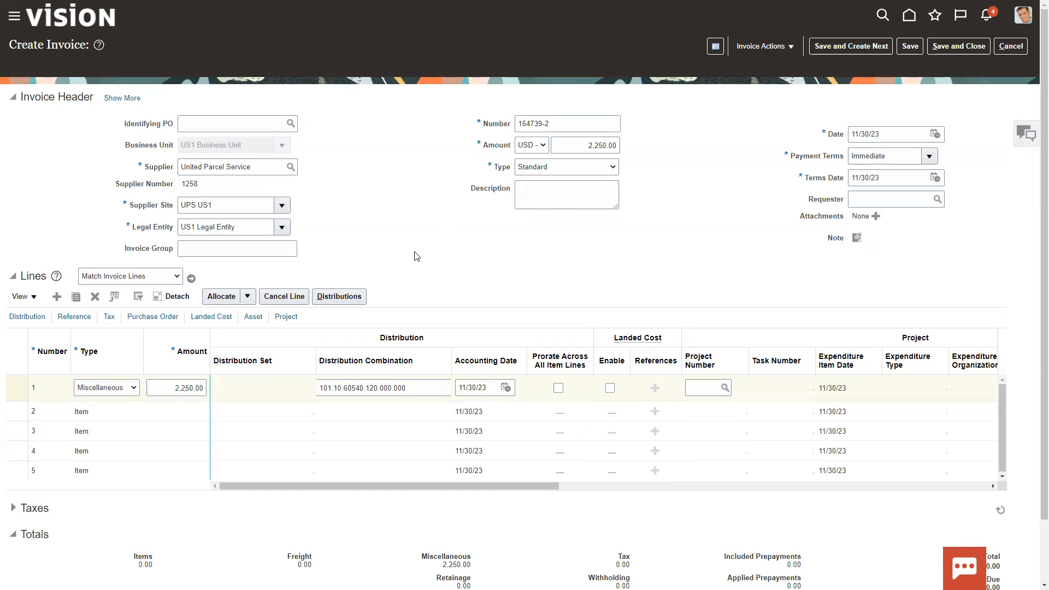
- Check which Landed Cost columns are enabled for display in the invoice lines table
click(20, 297)
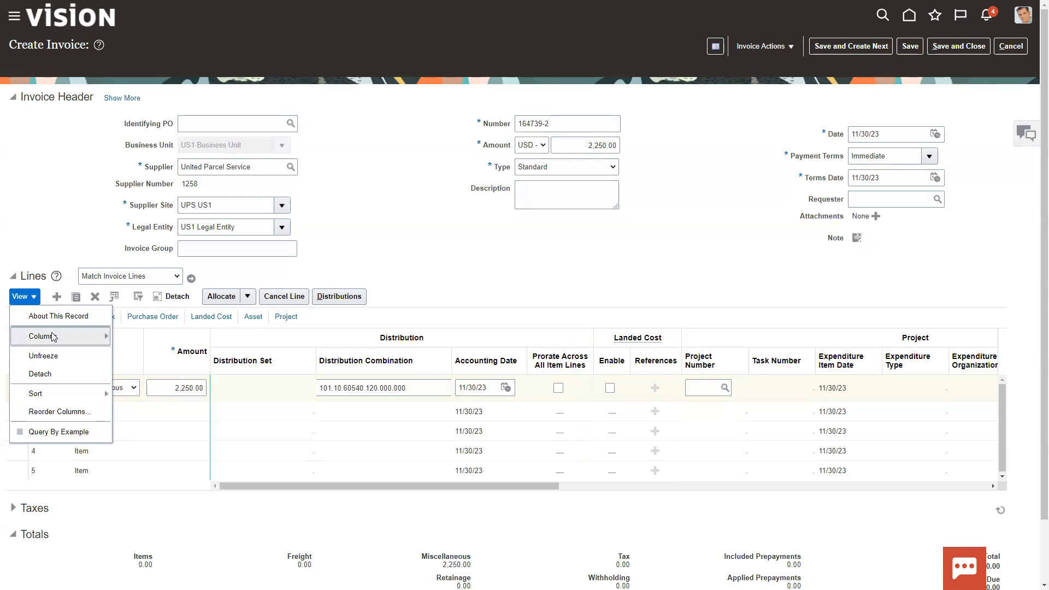
mouse_move(57, 338)
scroll(164, 382, down, 3)
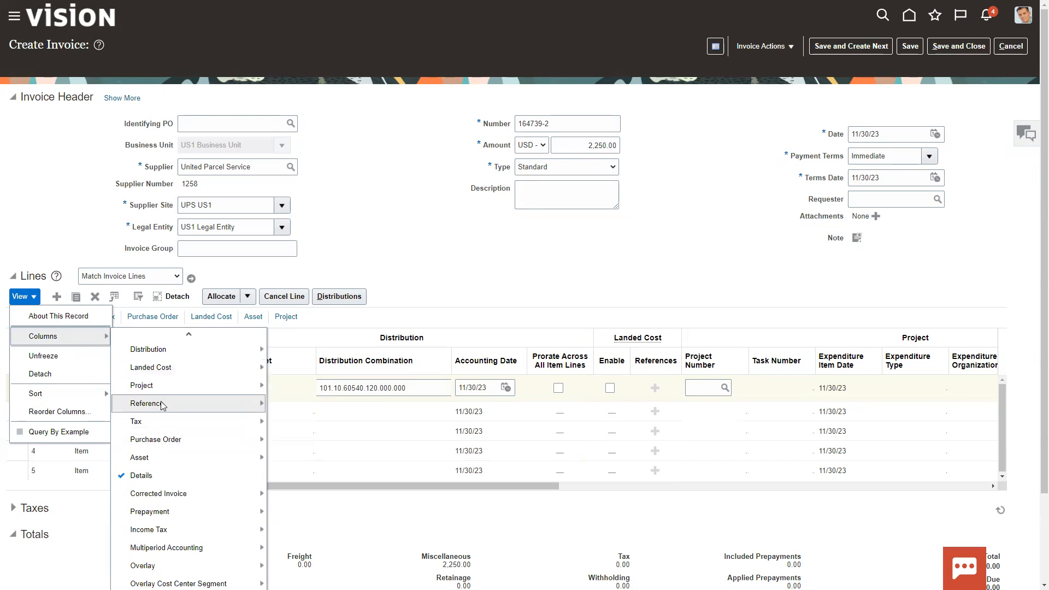
mouse_move(253, 373)
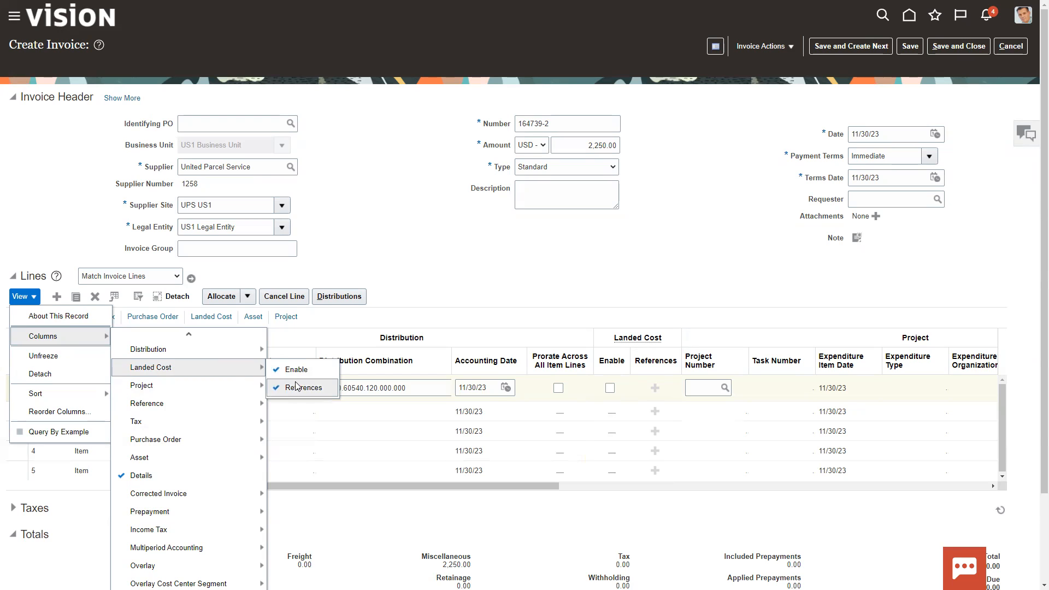
click(493, 266)
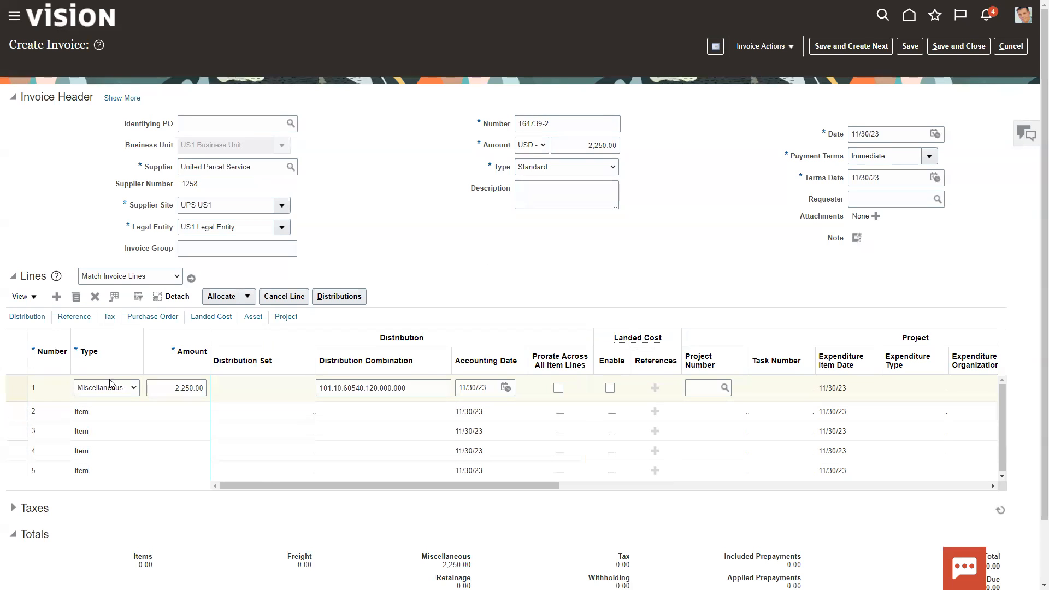
- Enable landed cost on invoice line 1 and open its charge references
click(610, 389)
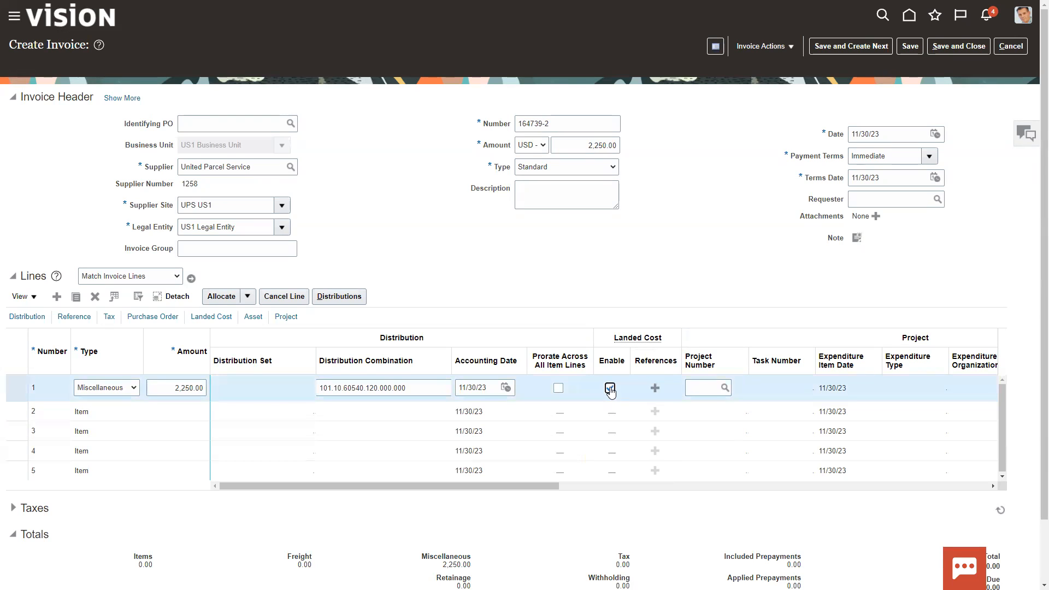
click(656, 388)
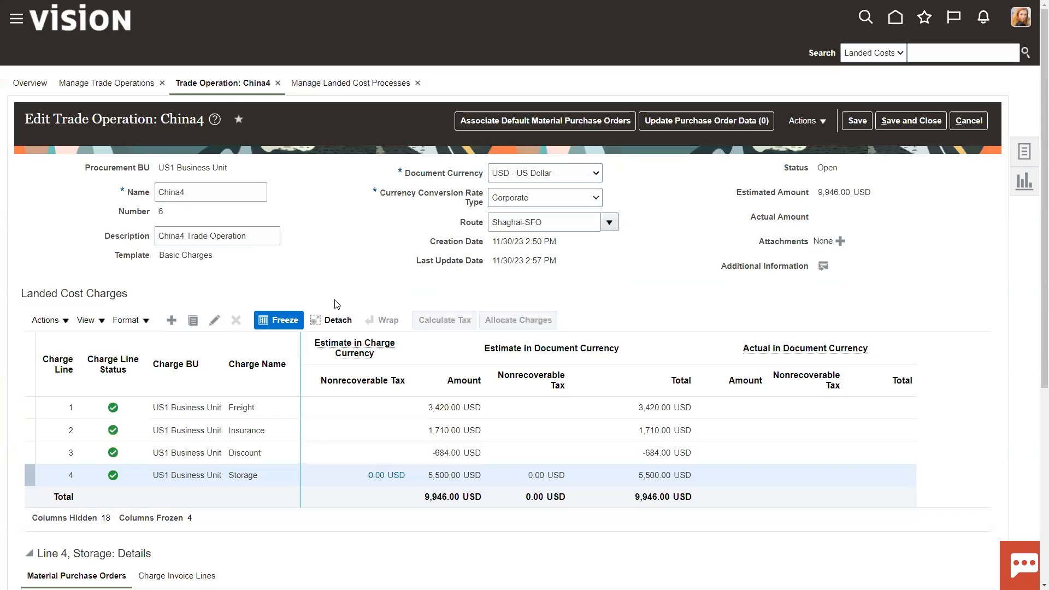
- Open the Freight charge line of the China4 trade operation for editing to look up its charge reference
click(282, 406)
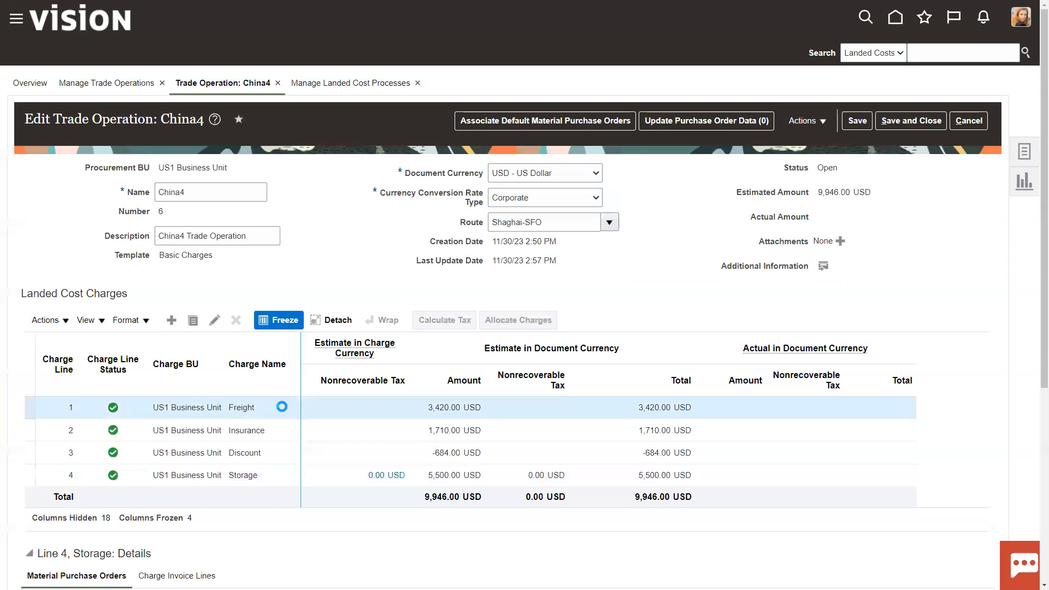
click(214, 321)
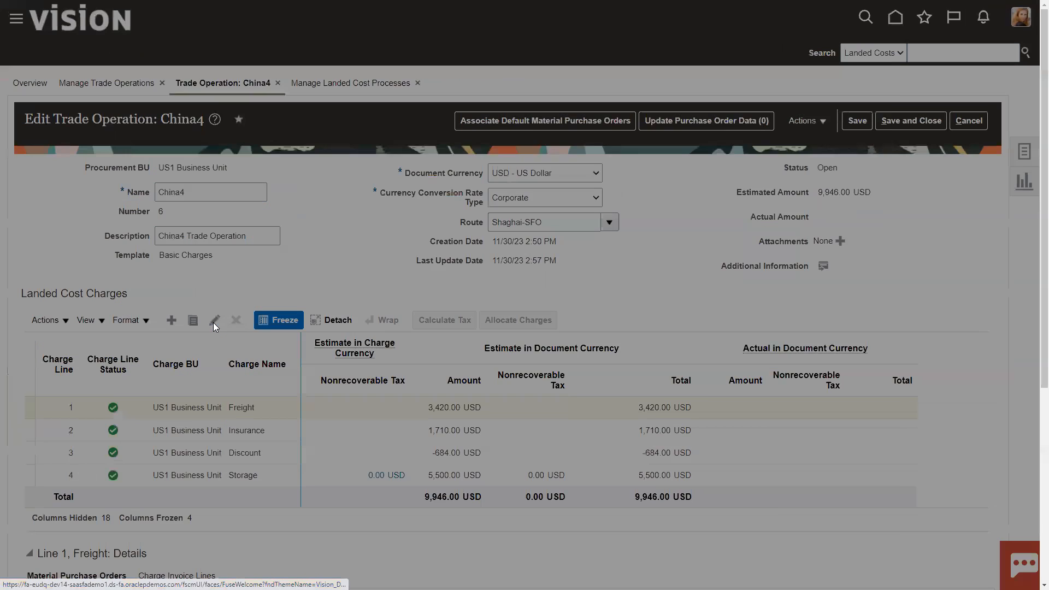
click(574, 424)
double_click(574, 423)
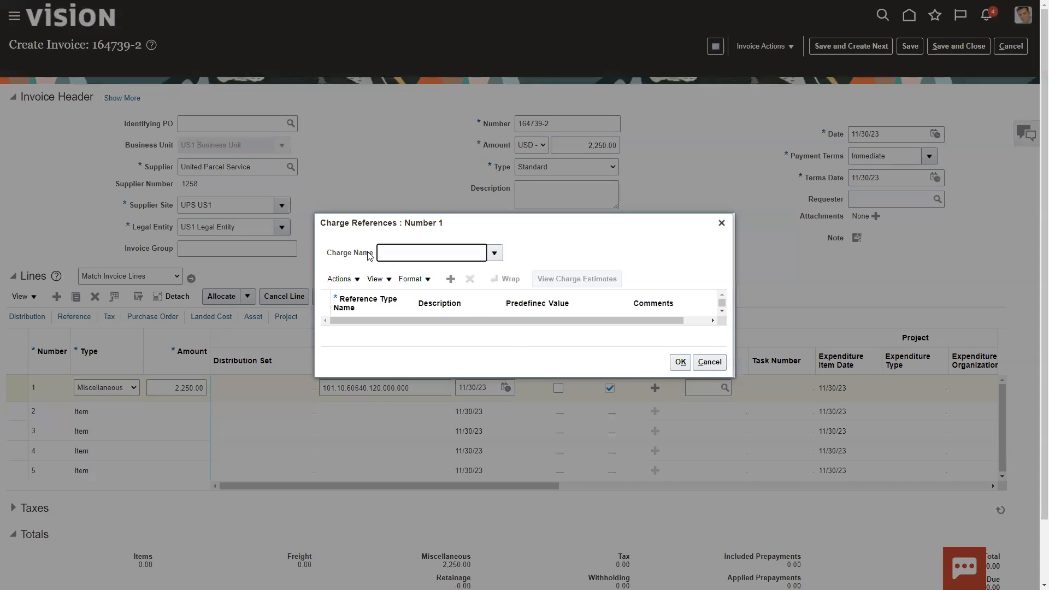
- Add a charge reference to invoice line 1 with reference type Freight and value FChina4
click(451, 280)
click(396, 318)
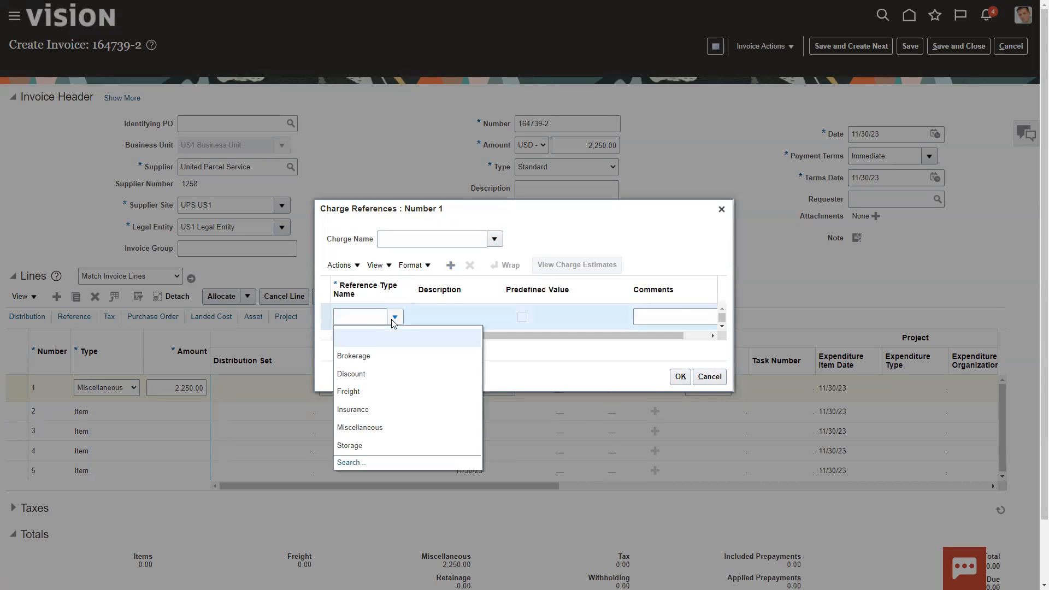
click(352, 390)
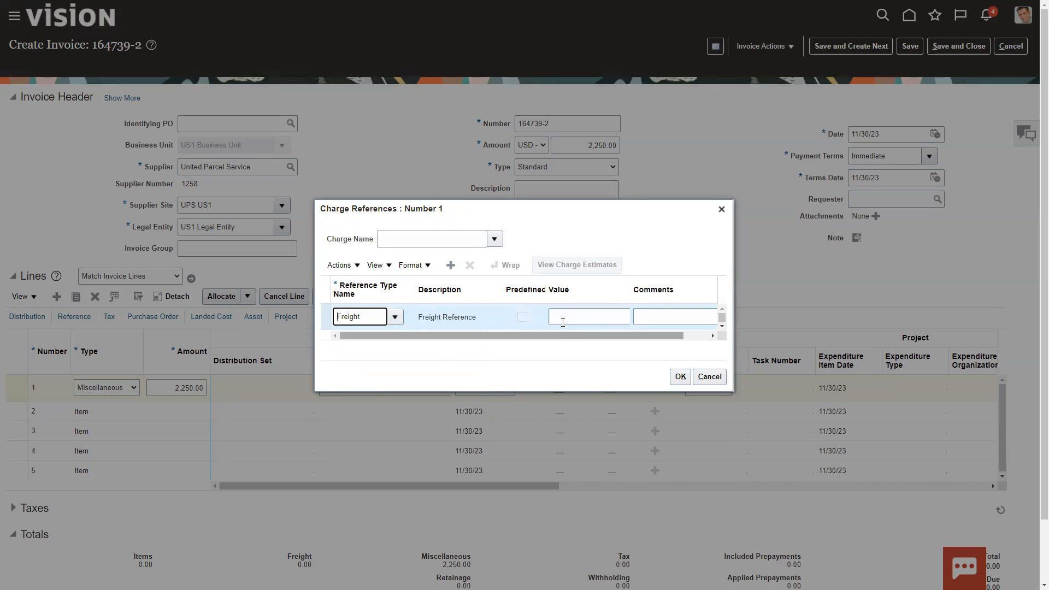
click(565, 316)
text(FCHina)
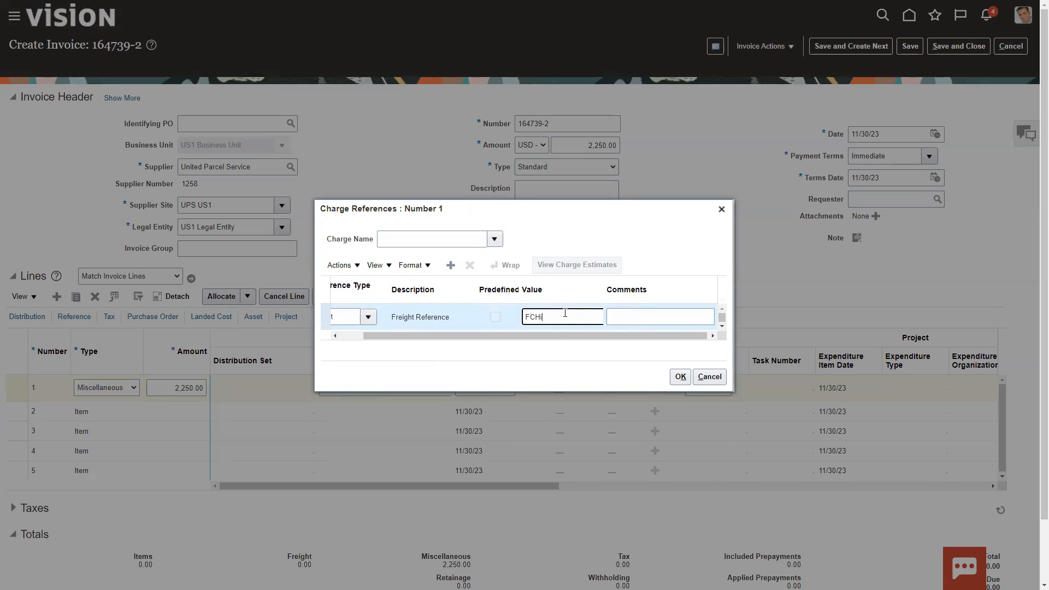
key(BackSpace)
key(BackSpace)
key(BackSpace)
key(BackSpace)
text(hina4)
key(Tab)
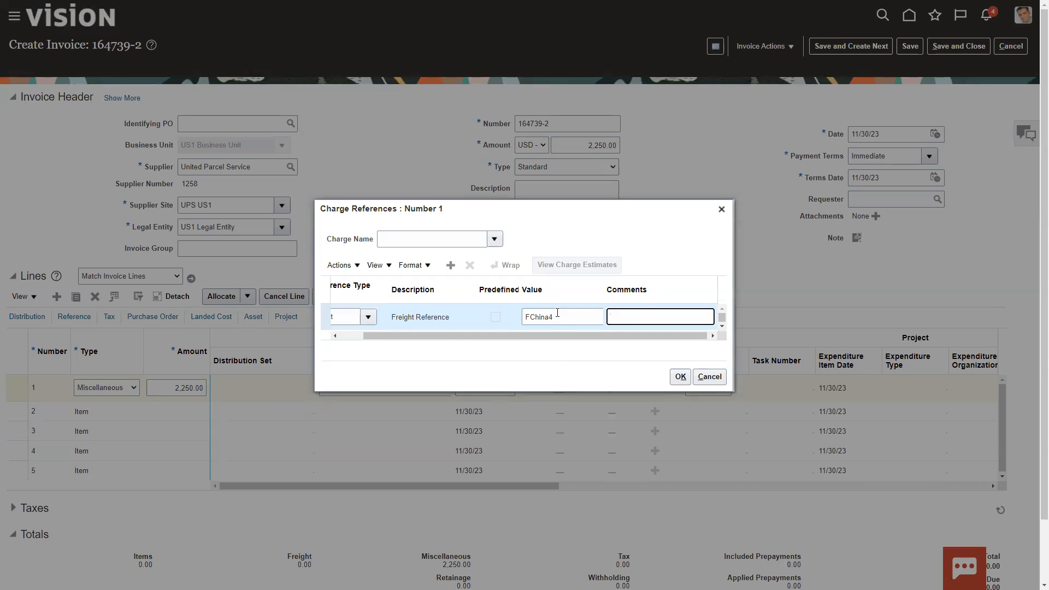
drag(666, 337, 432, 336)
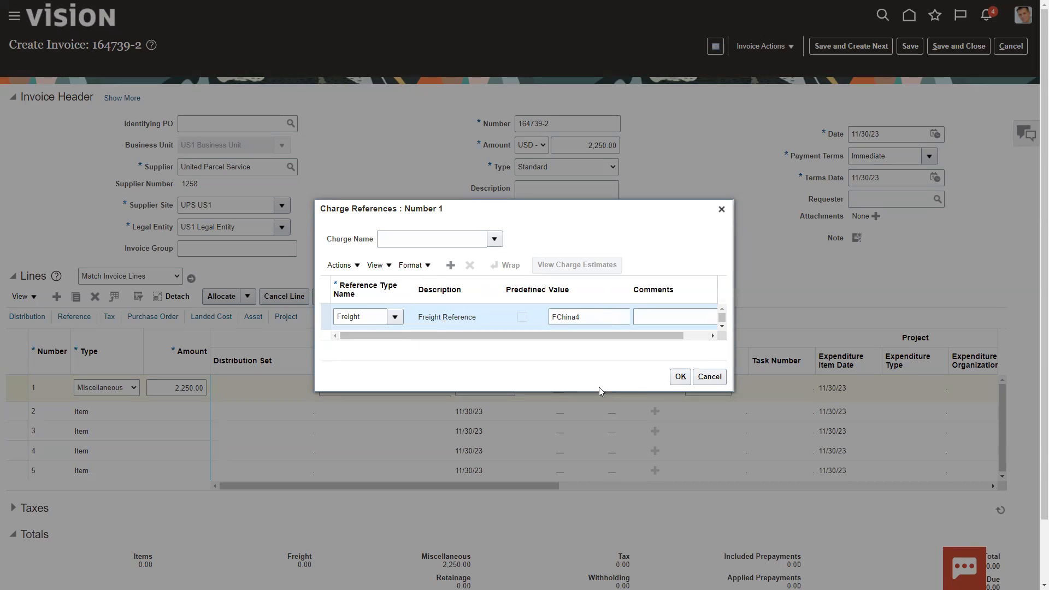
- Accept the charge reference on invoice line 1 and calculate tax for the invoice
click(680, 377)
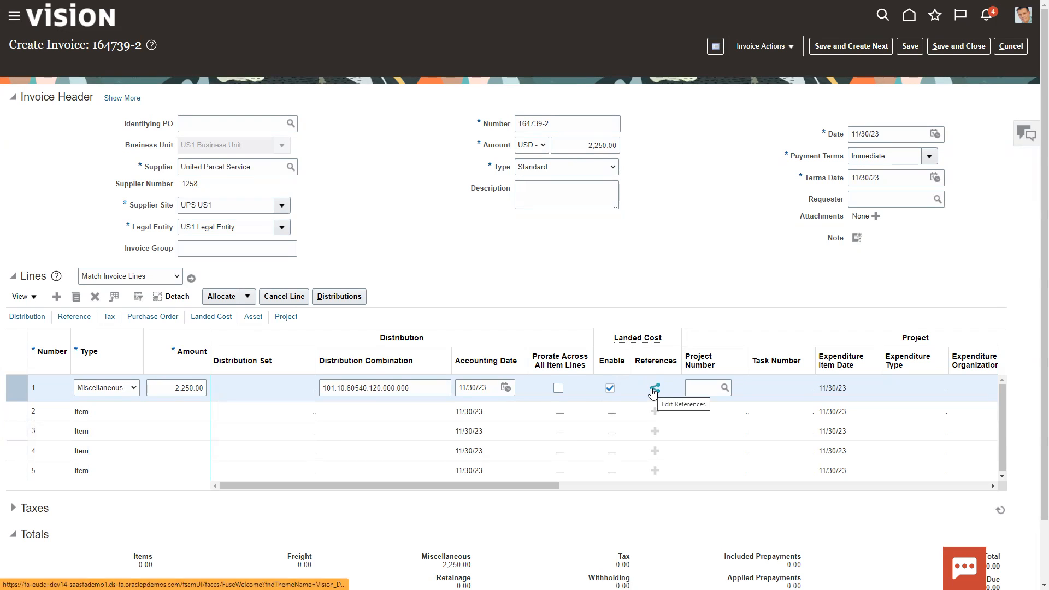
scroll(797, 517, down, 1)
scroll(799, 517, up, 1)
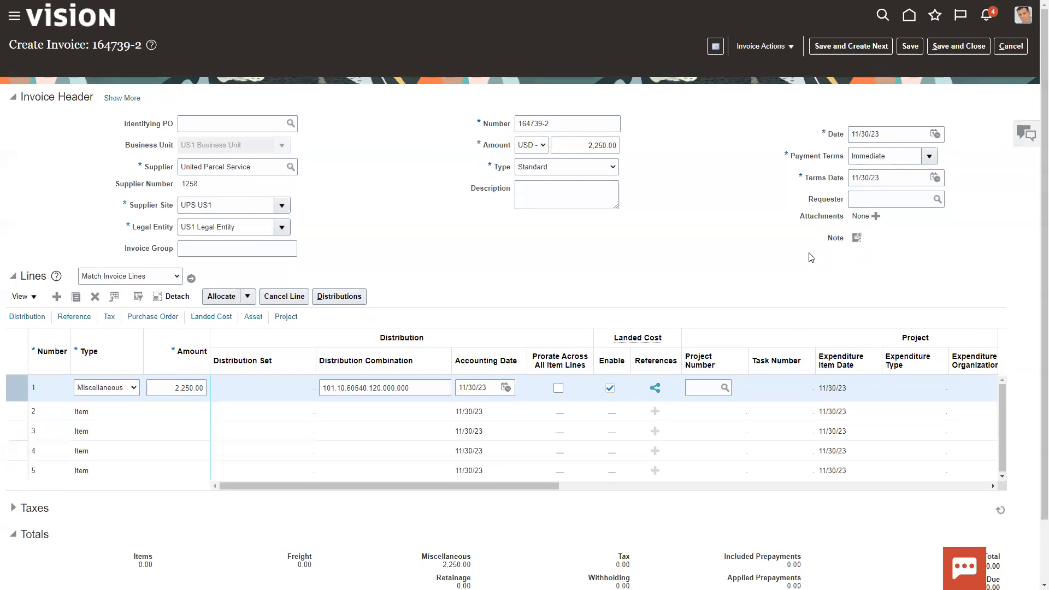
click(770, 44)
click(768, 86)
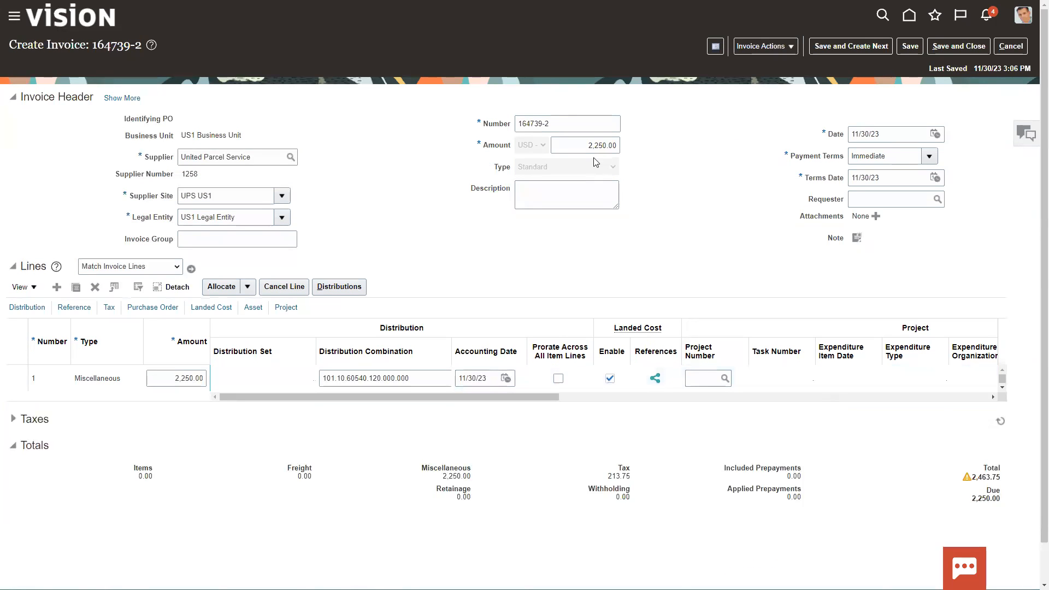
- Set the invoice header amount to 2,463.75 and validate the invoice
click(612, 146)
text(2463.75)
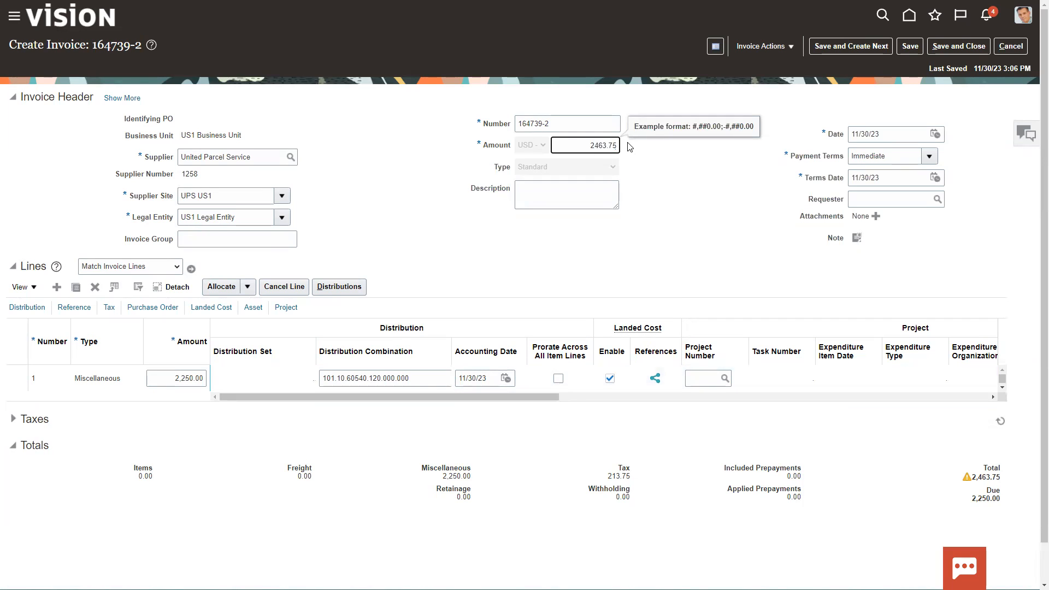
key(Tab)
click(764, 46)
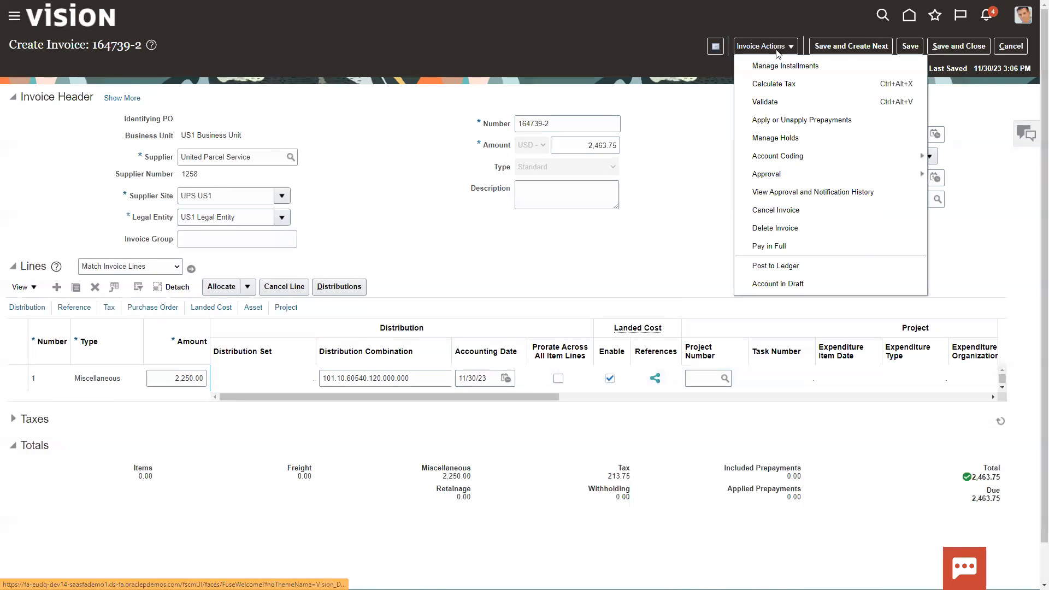
click(765, 103)
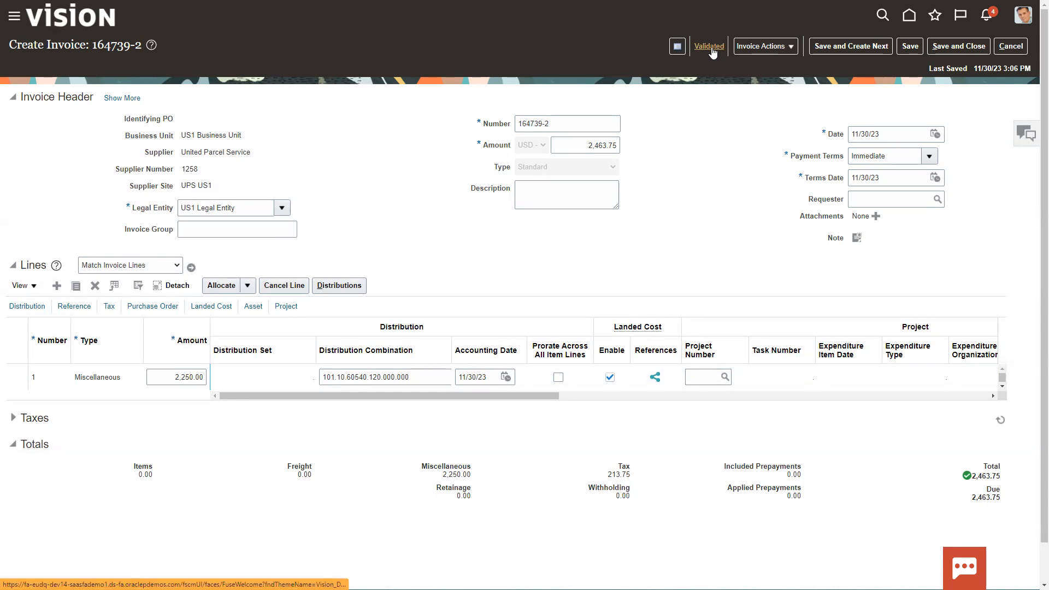
- Post the validated freight invoice to the ledger, then save and close it
click(758, 50)
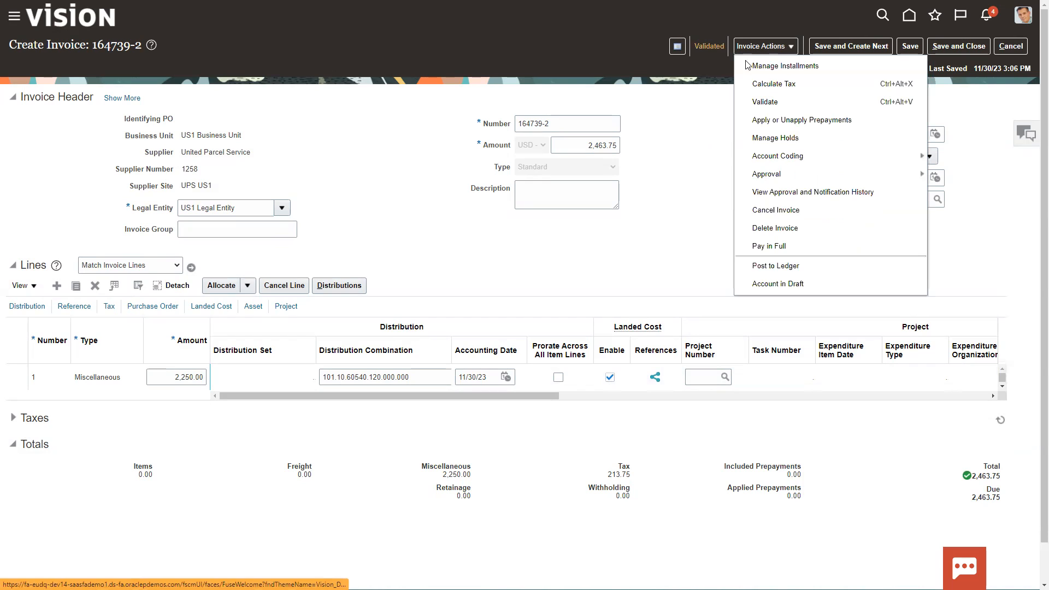
click(773, 267)
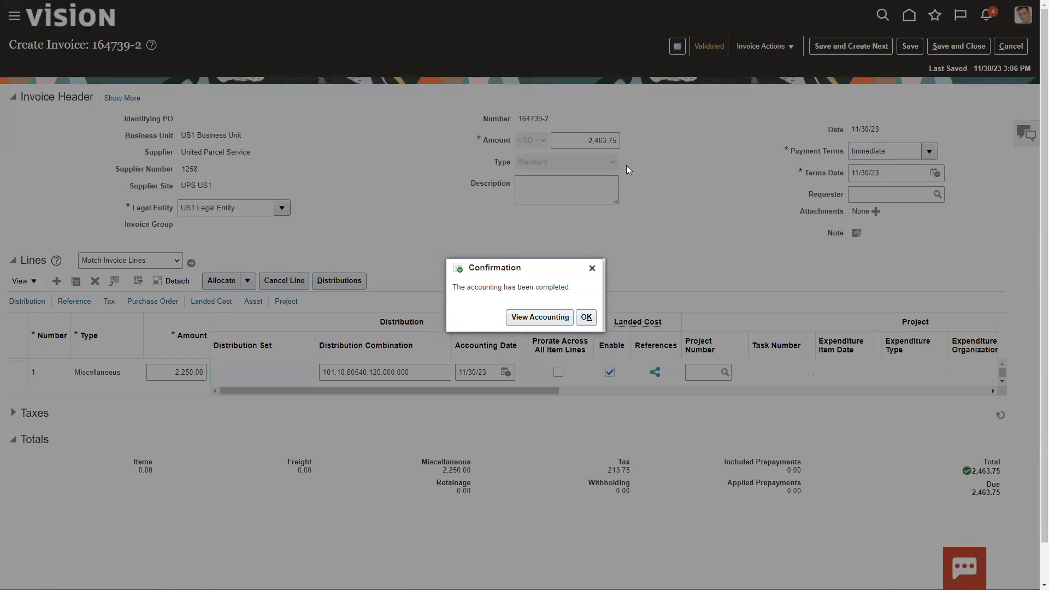
click(586, 318)
click(951, 46)
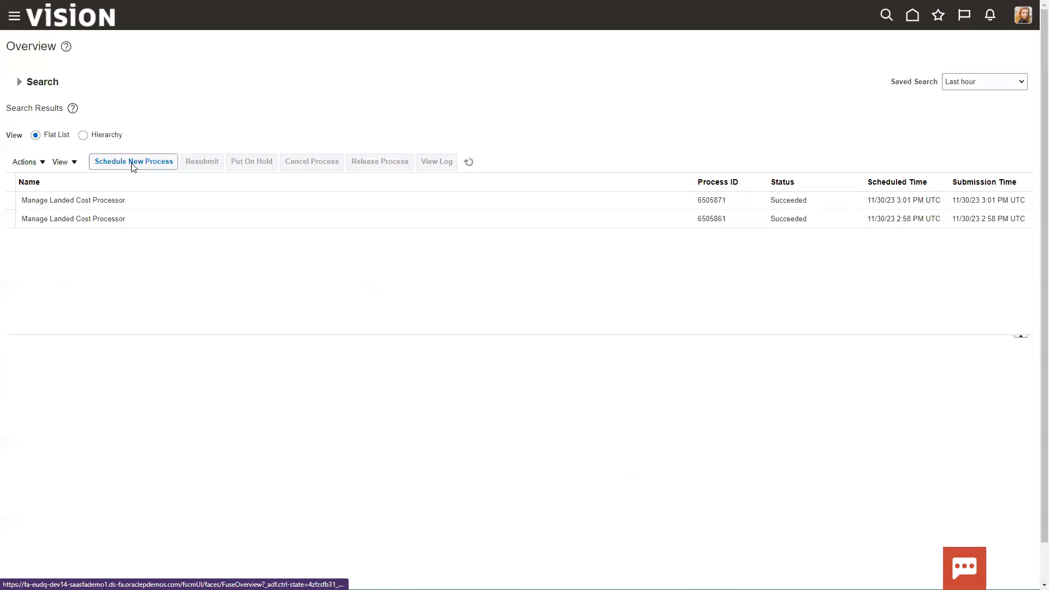
- Create a new scheduled process for the job Transfer Costs to Cost Management
click(133, 162)
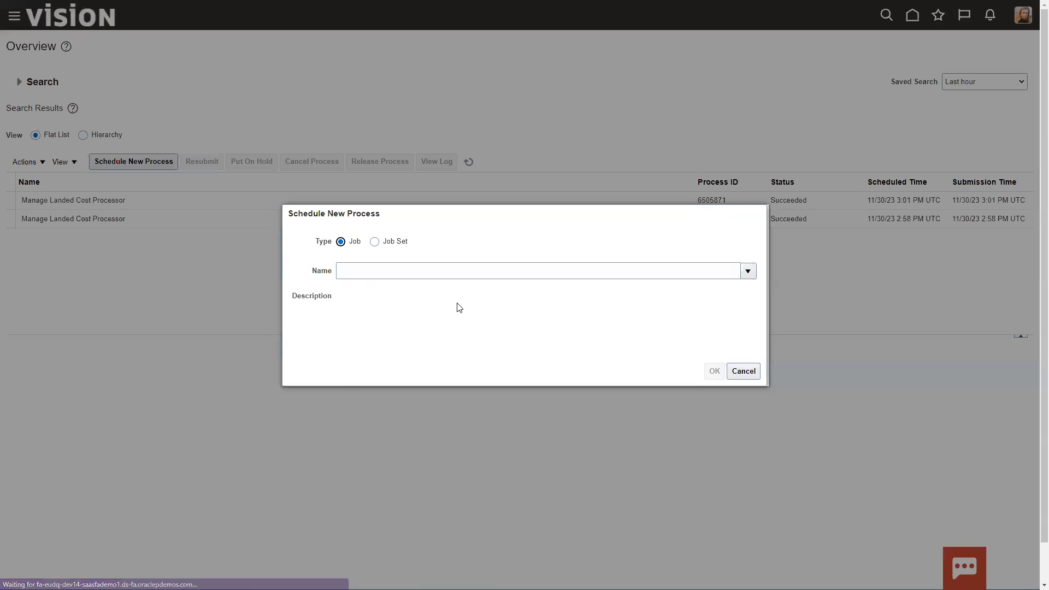
text(Transfer Costs)
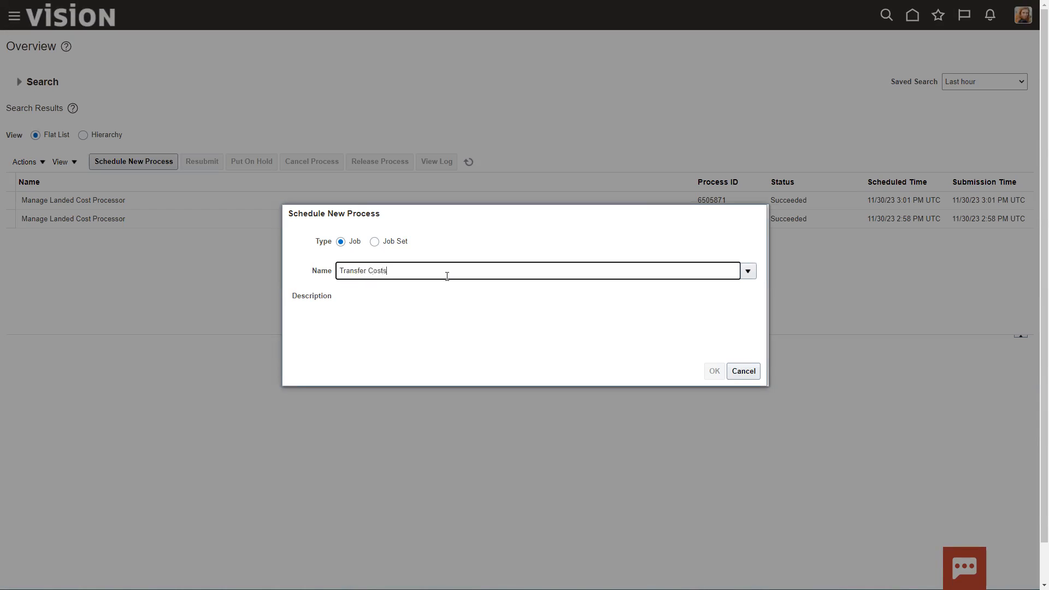
key(Tab)
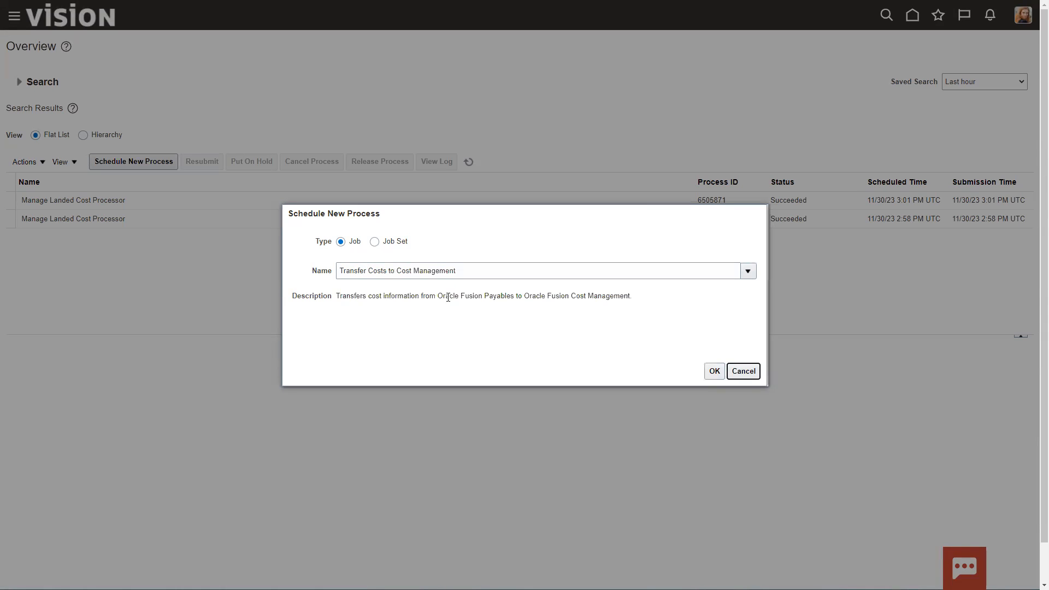
click(715, 372)
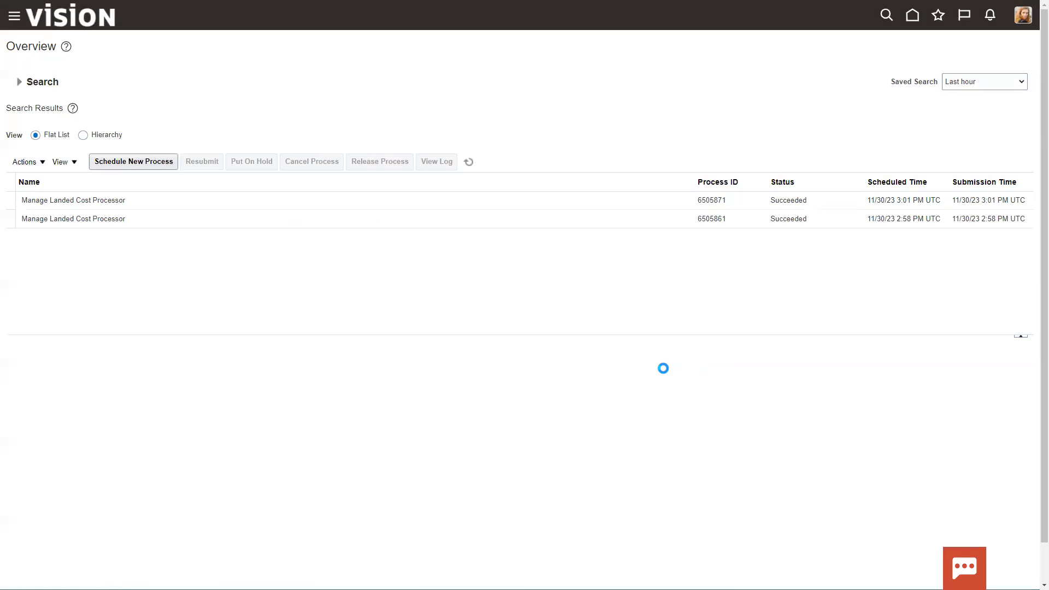
- Submit the cost transfer process for US1 Business Unit with cutoff date 11/30/23
text(US 1)
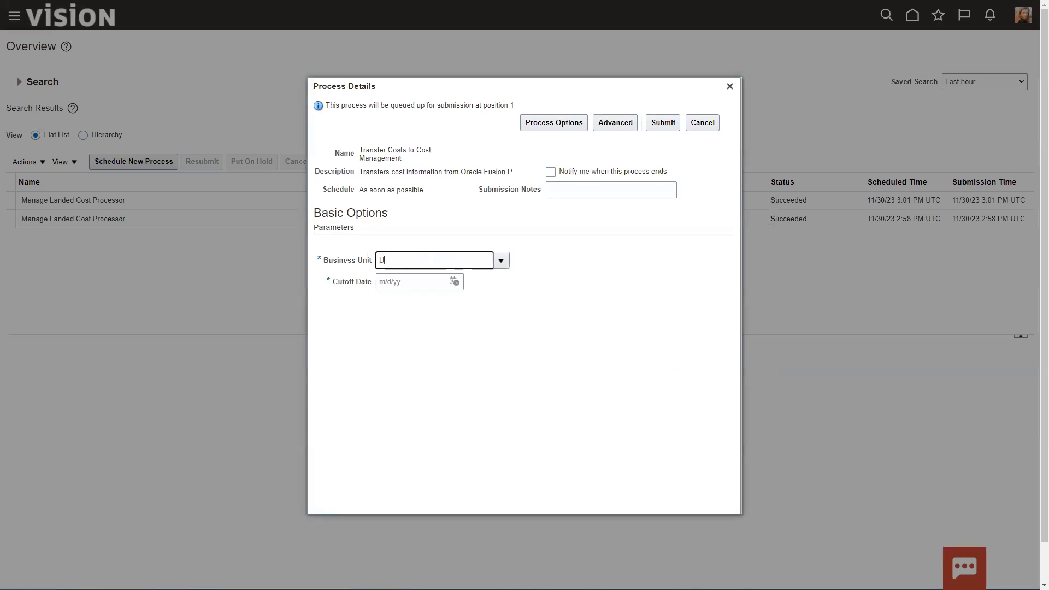
key(BackSpace)
key(BackSpace)
text(1 Business Unit)
key(Tab)
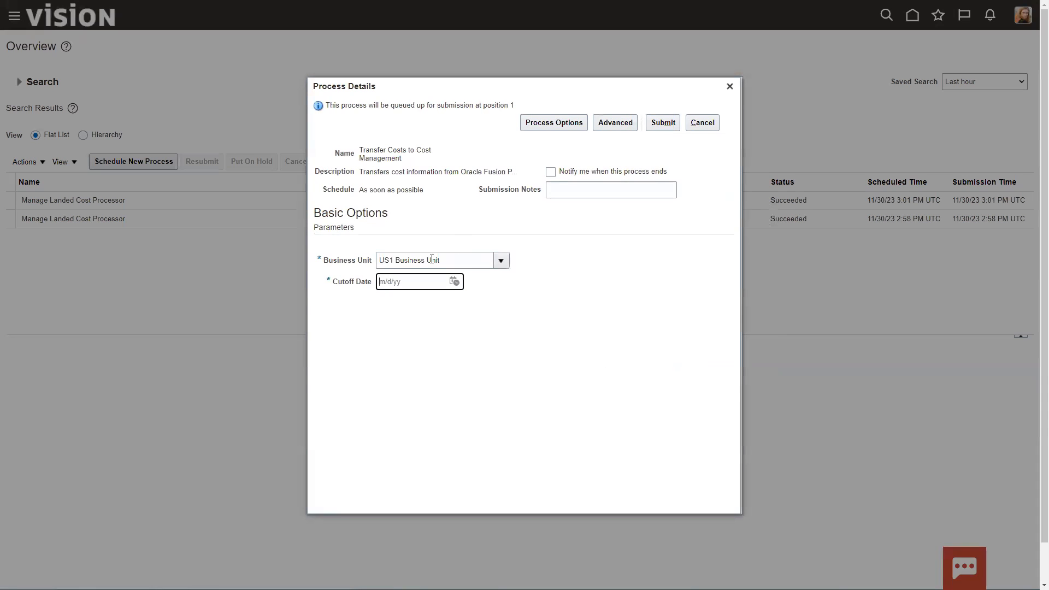
click(454, 281)
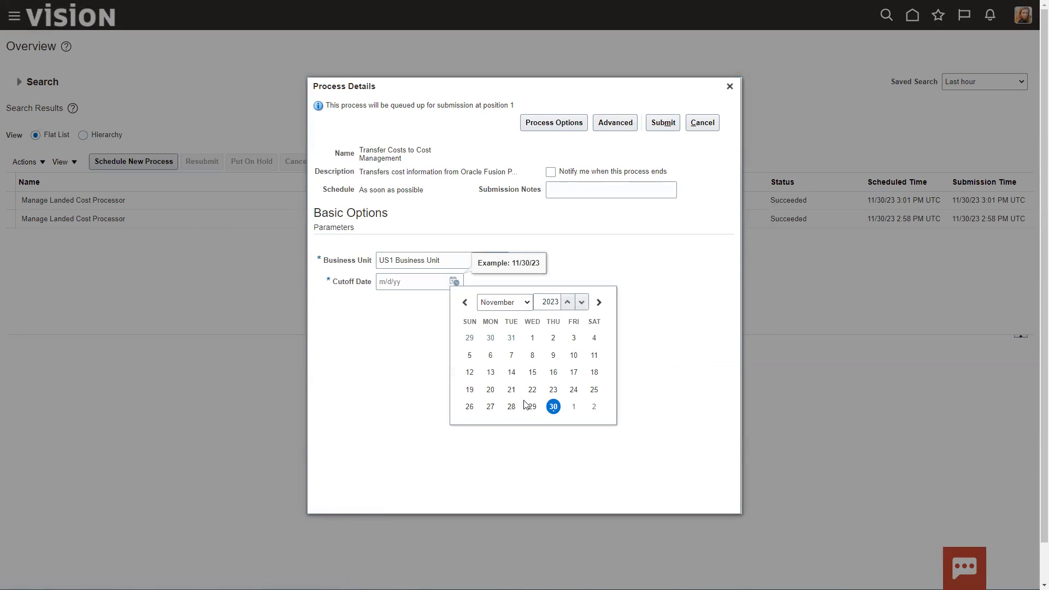
click(553, 406)
click(661, 124)
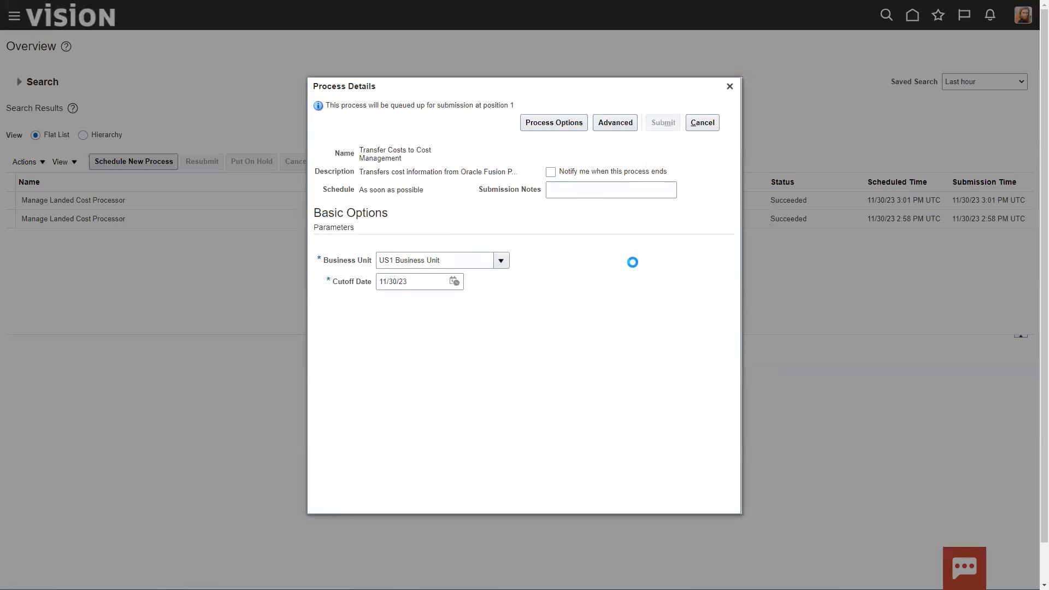
click(658, 205)
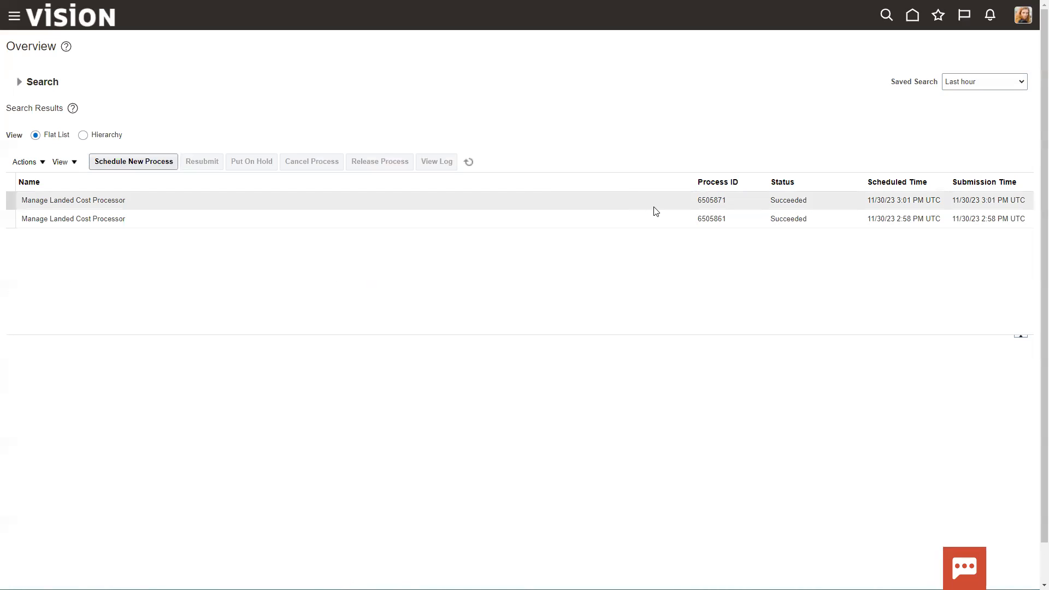
- Refresh the scheduled processes list to check the status of Transfer Costs to Cost Management
click(469, 162)
click(470, 163)
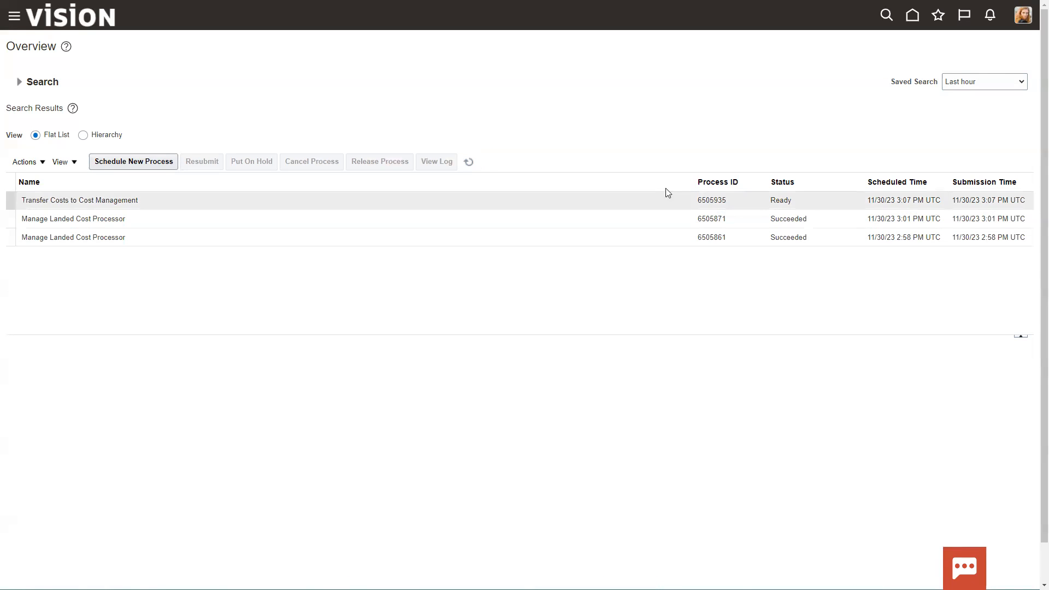
click(469, 163)
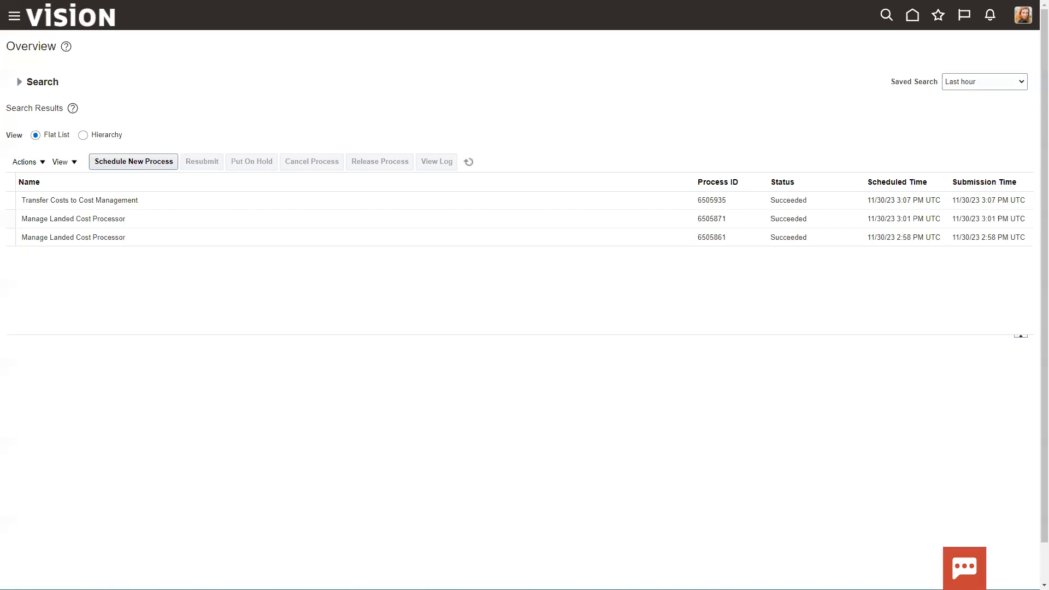
click(574, 195)
click(469, 163)
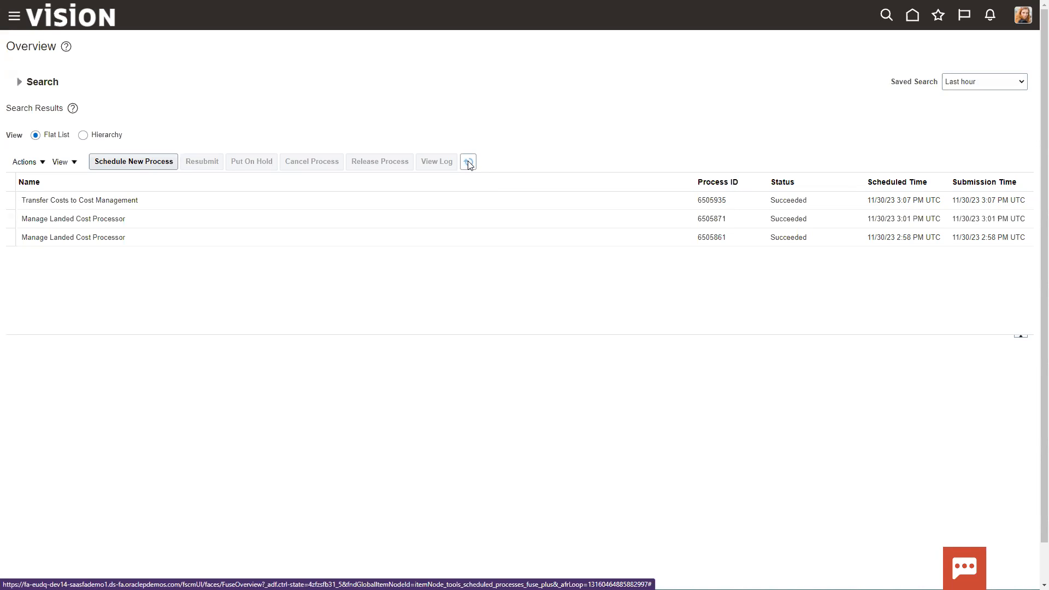
- Open the Create Cost Accounting Distributions task in the Cost Accounting work area
click(15, 17)
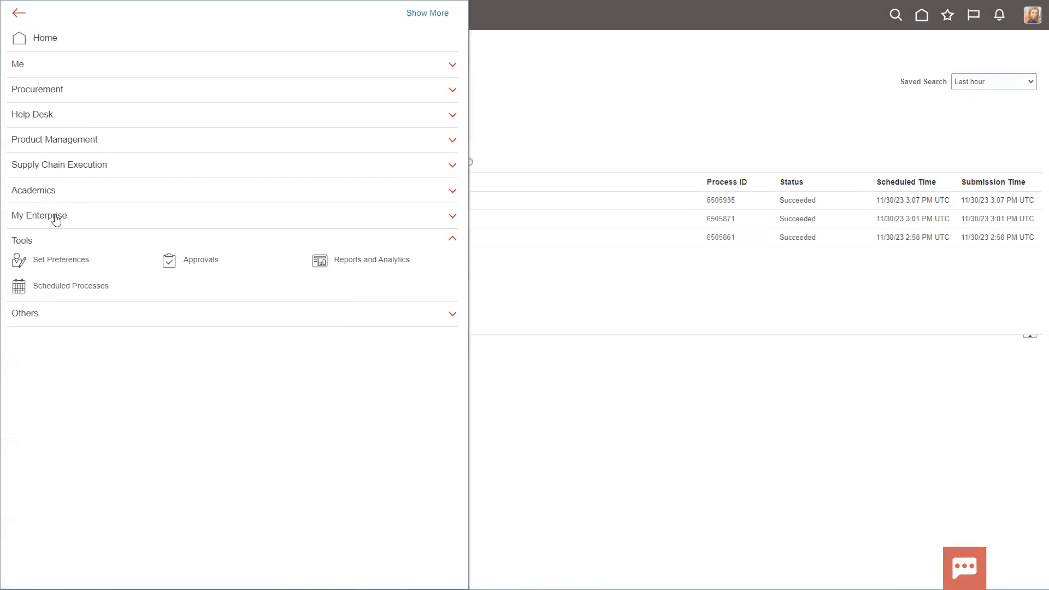
click(60, 166)
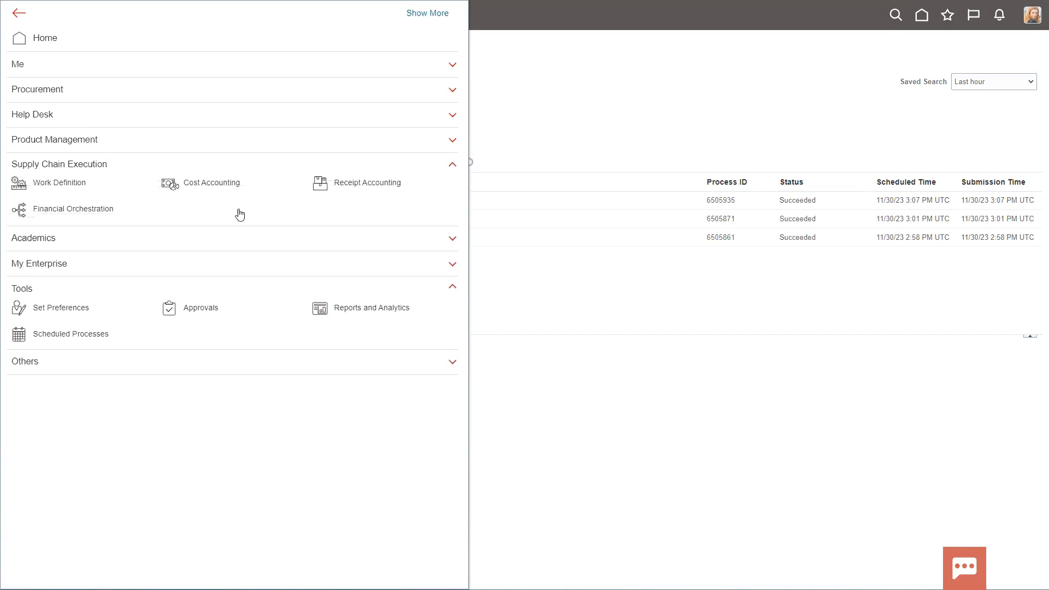
click(209, 186)
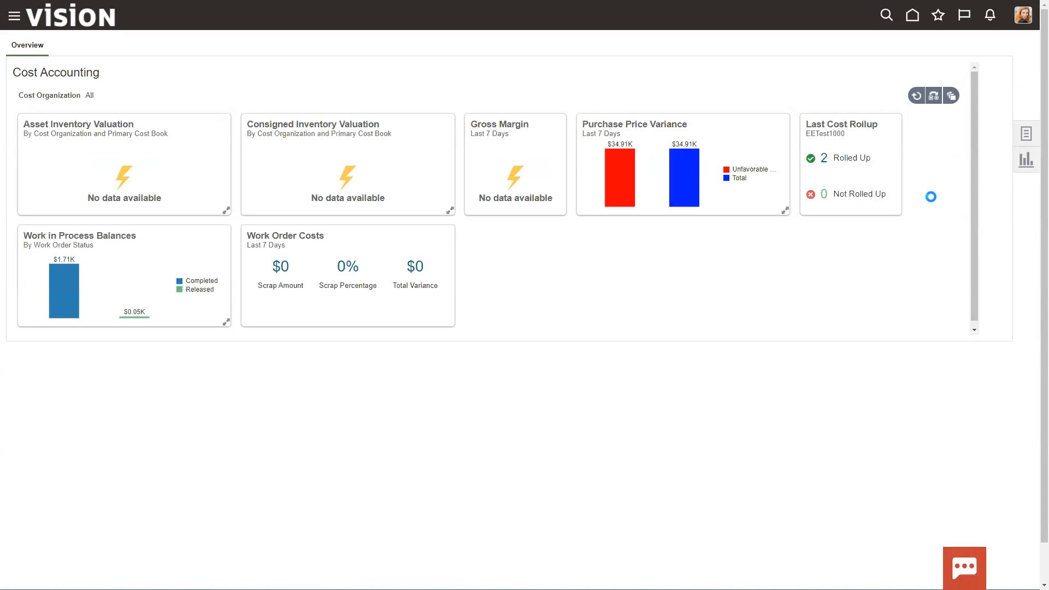
click(909, 249)
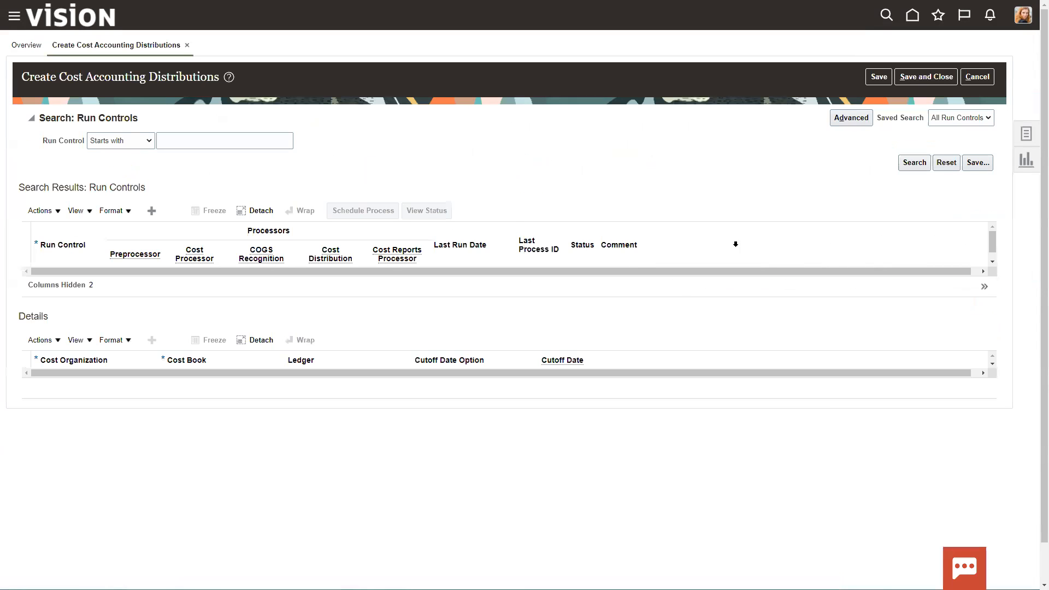
- Search for all run controls and submit the cost accounting distributions process for US_OPERATIONS
click(914, 162)
click(97, 294)
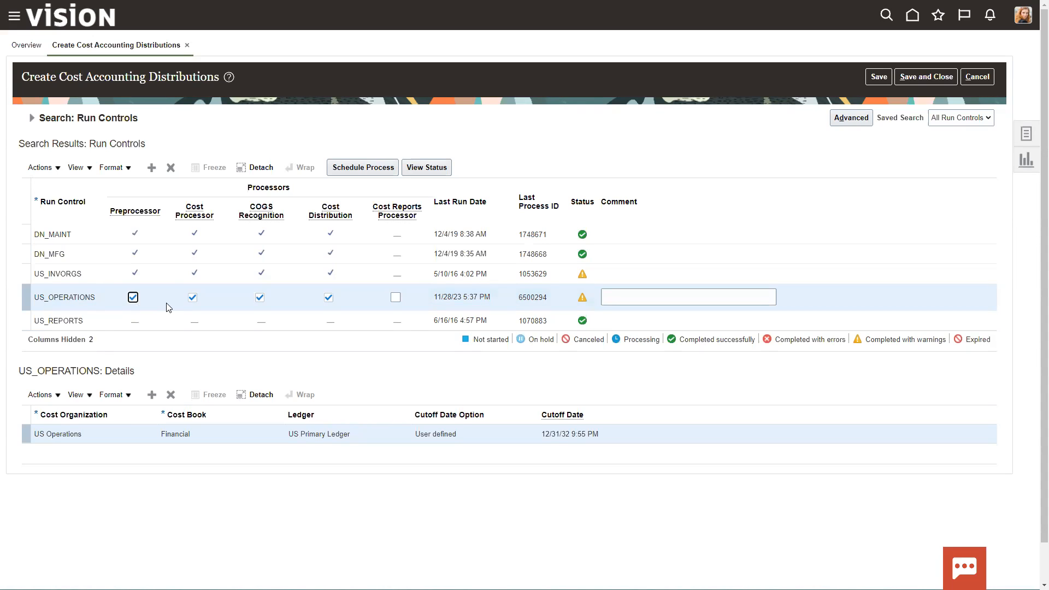
click(364, 168)
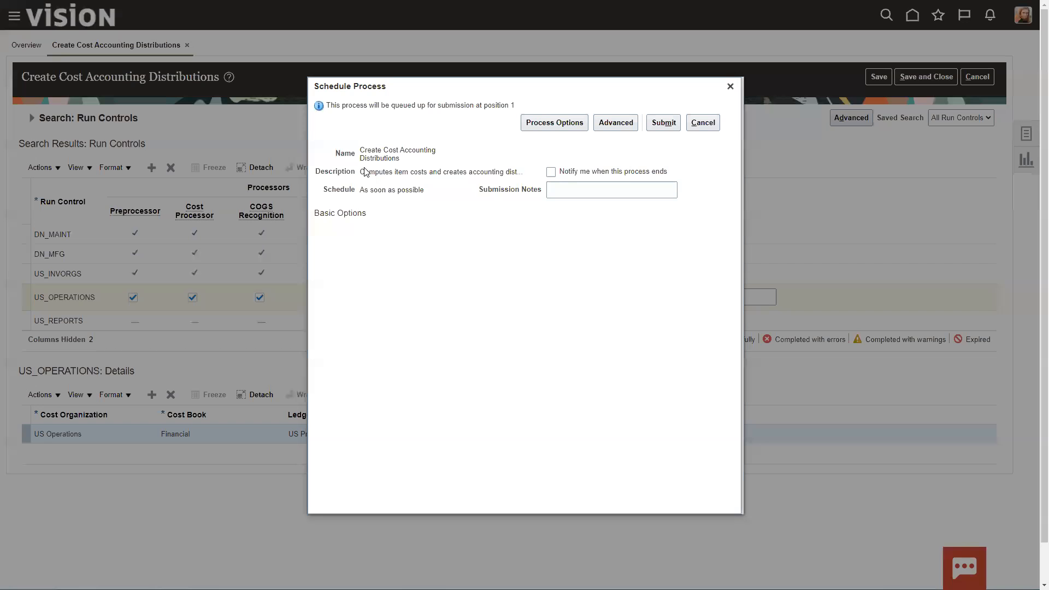
click(662, 126)
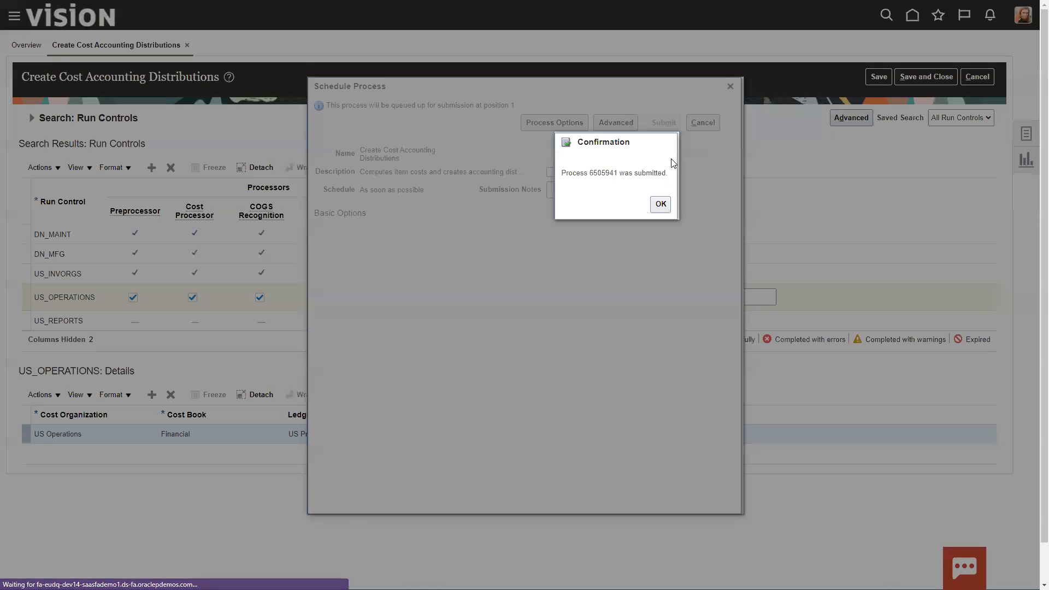
click(664, 204)
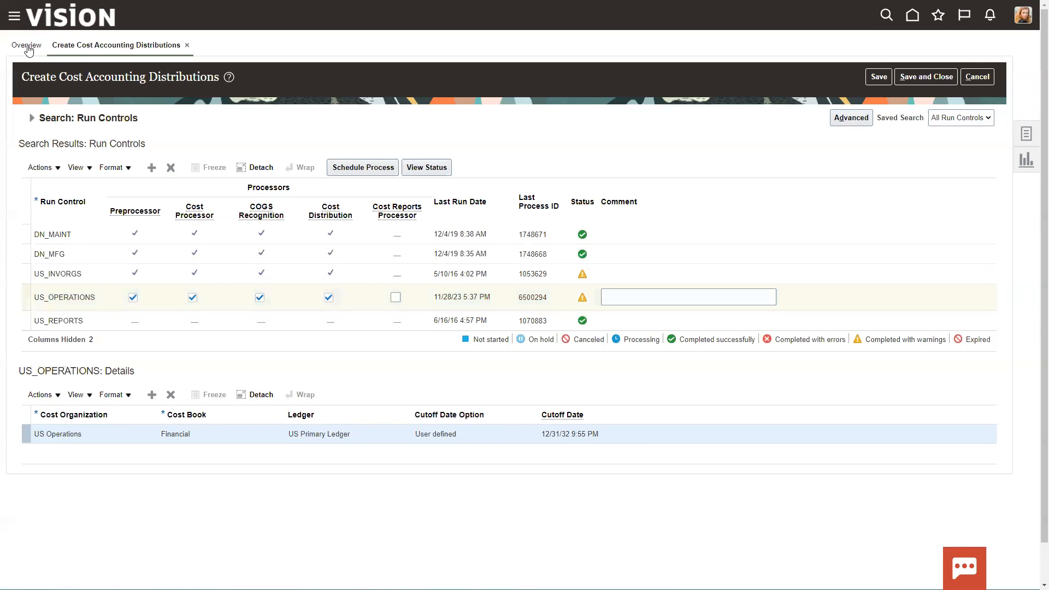
- Check the status of the Create Cost Accounting Distributions run in the scheduled processes list
click(12, 18)
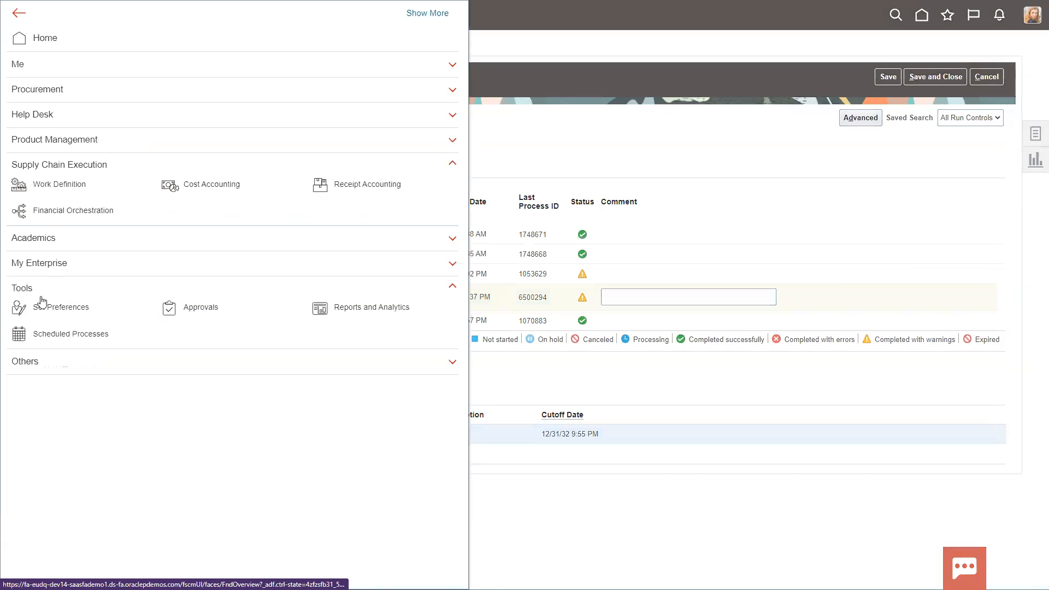
click(17, 334)
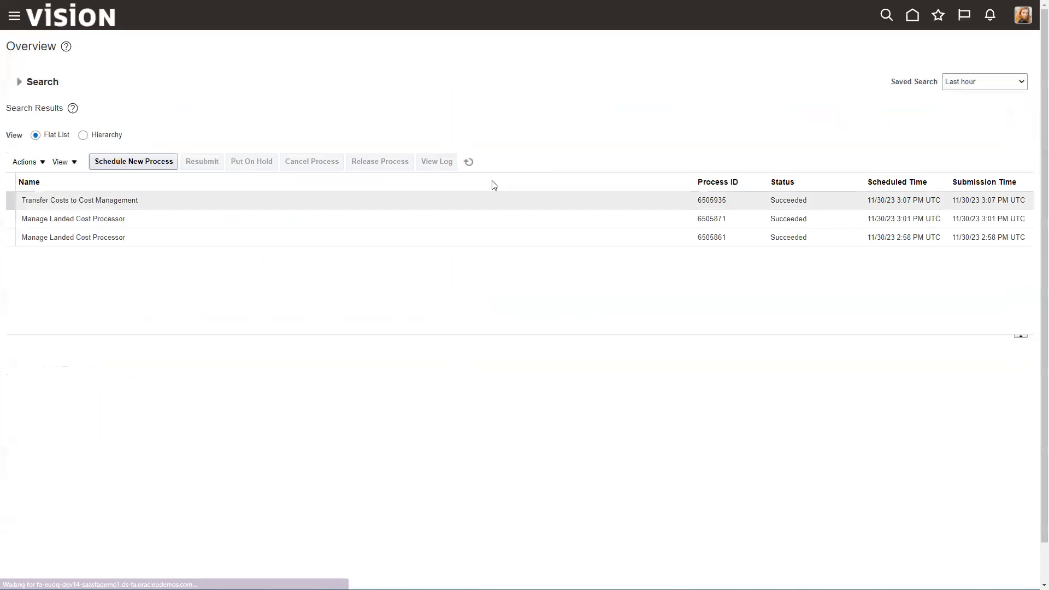
click(469, 161)
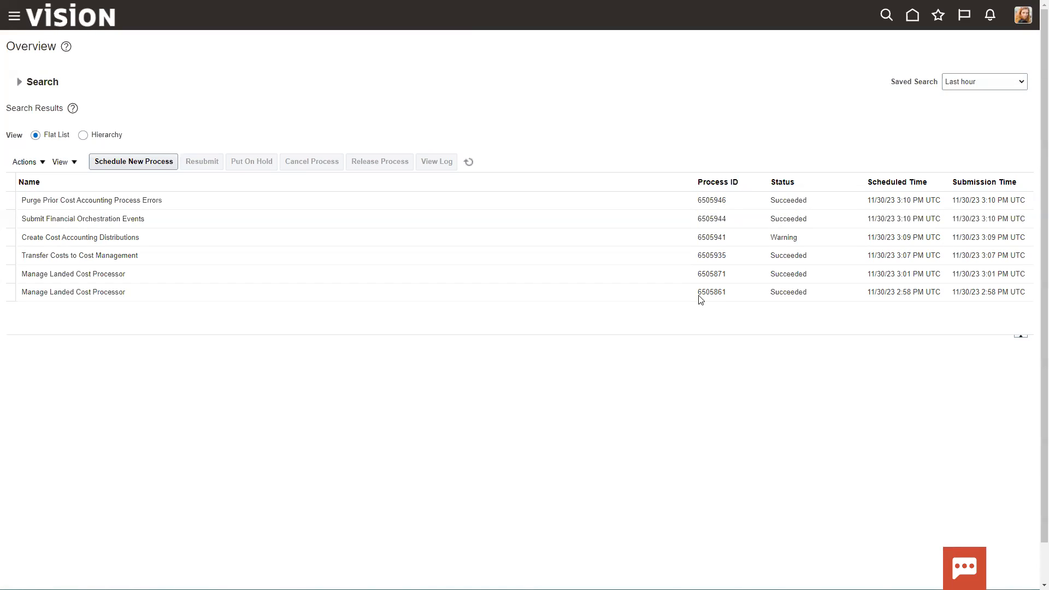
click(469, 162)
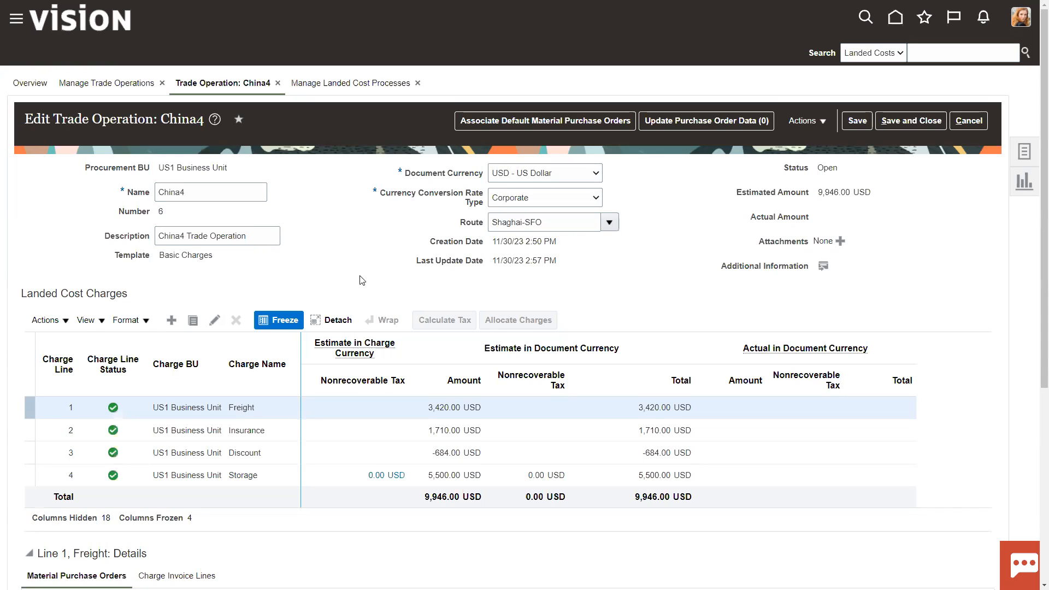
- Submit the Prepare Invoice Data run control from Manage Landed Cost Processes
click(328, 82)
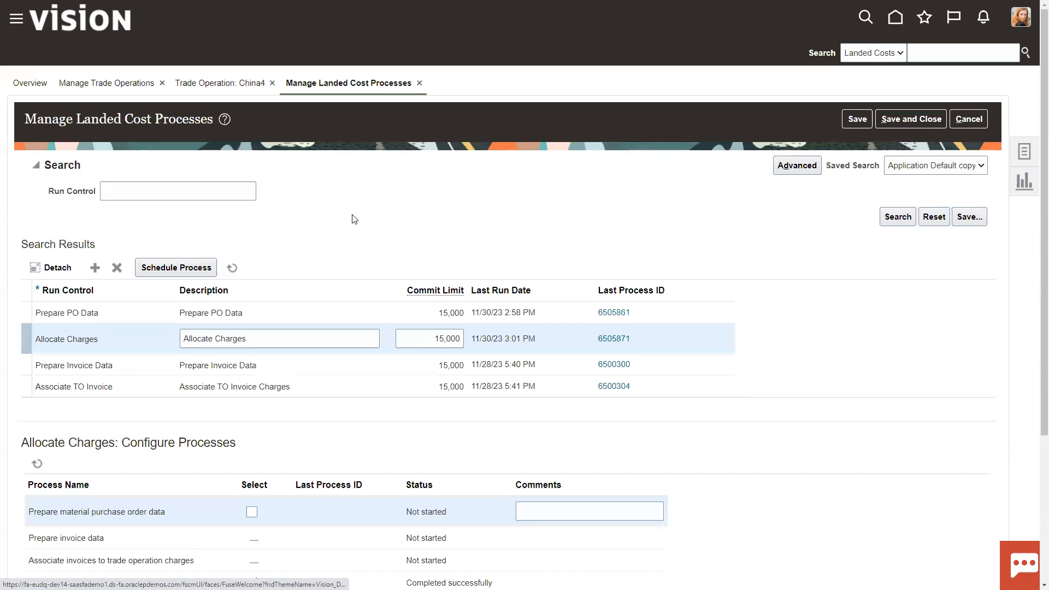
click(140, 364)
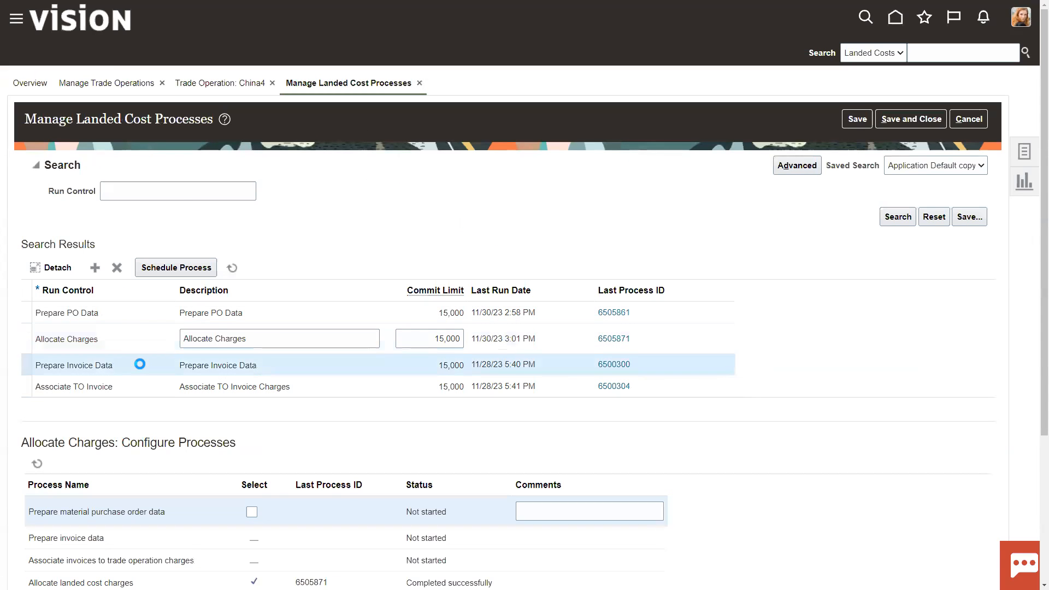
click(155, 388)
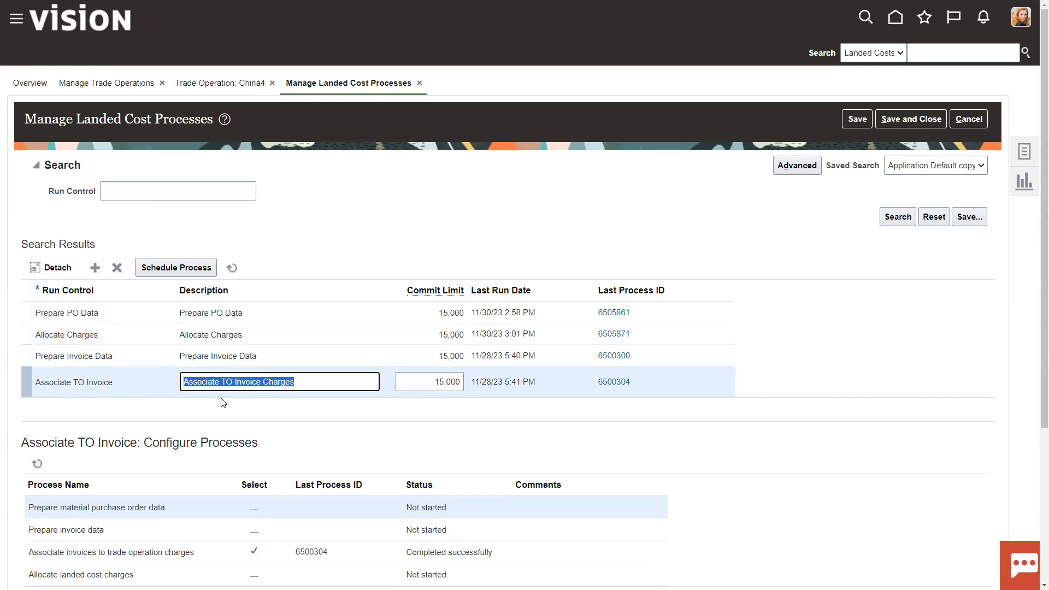
click(143, 359)
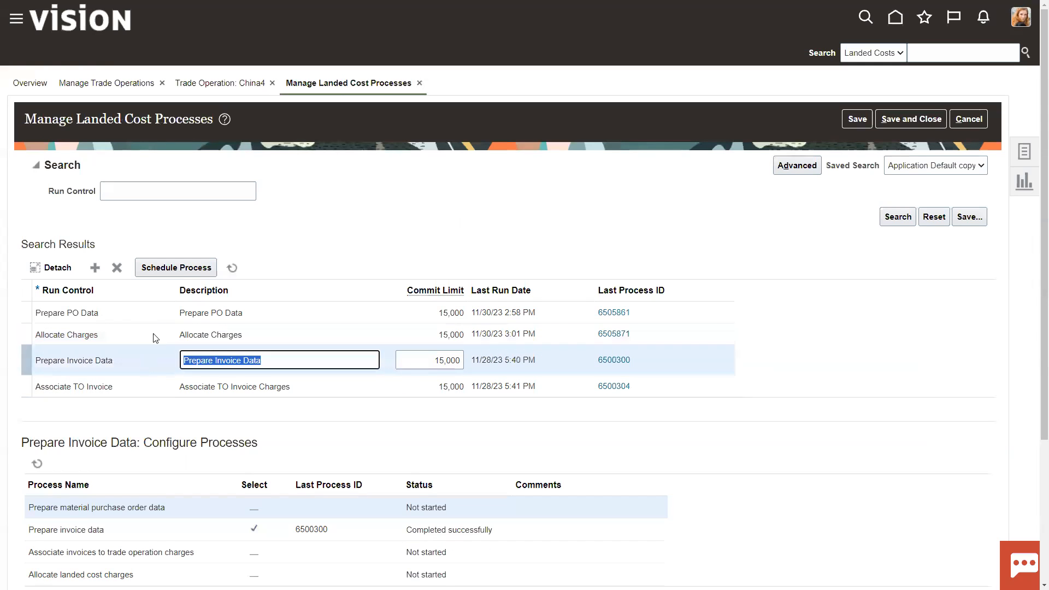
click(182, 271)
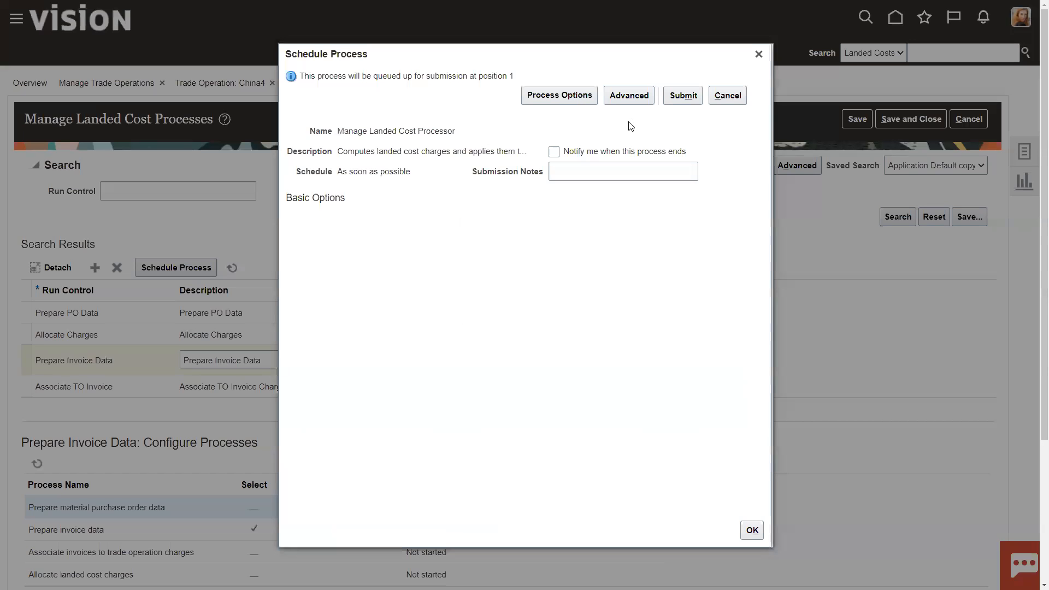
click(683, 97)
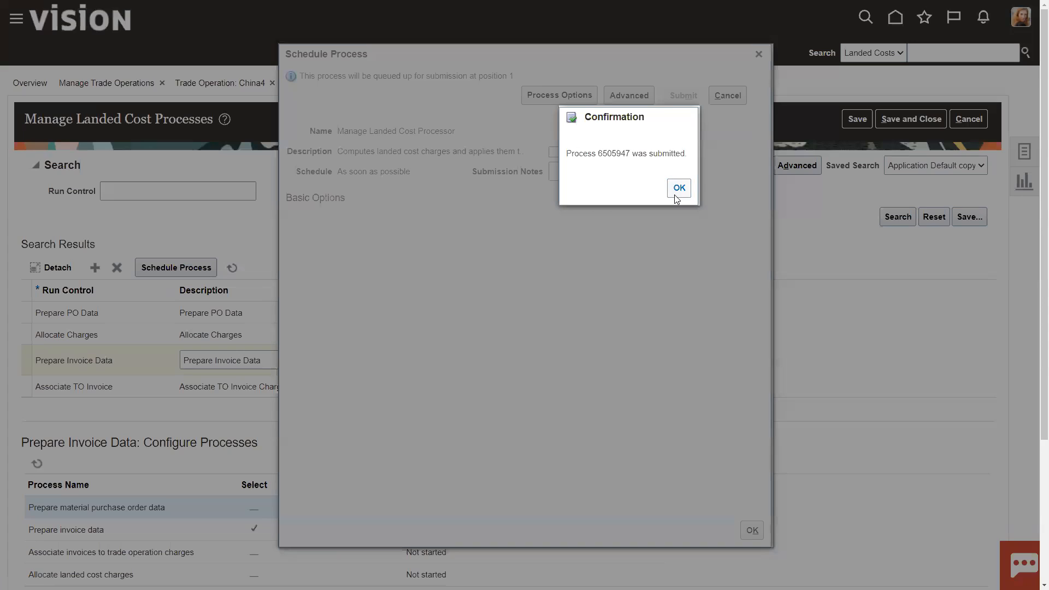
click(678, 188)
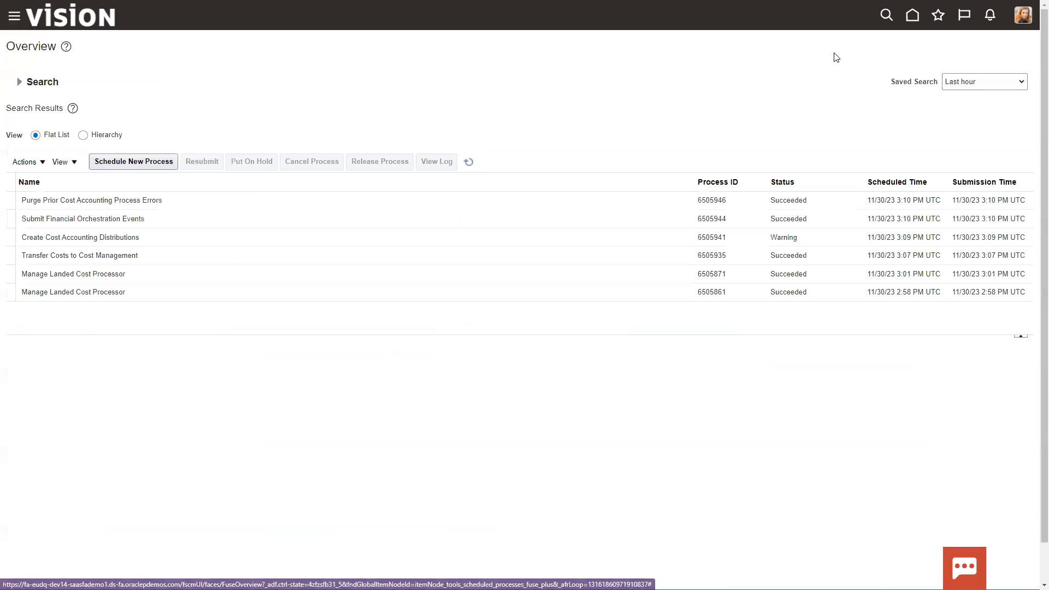
- Refresh the scheduled processes list to monitor the Manage Landed Cost Processor run for invoice data
click(470, 163)
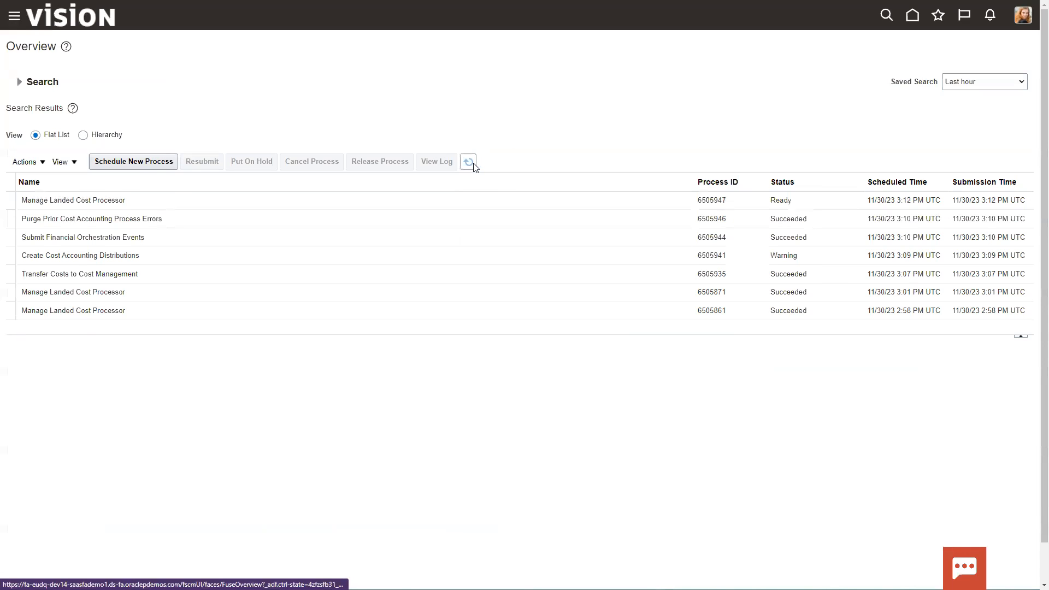
click(471, 163)
click(472, 163)
click(472, 163)
click(472, 163)
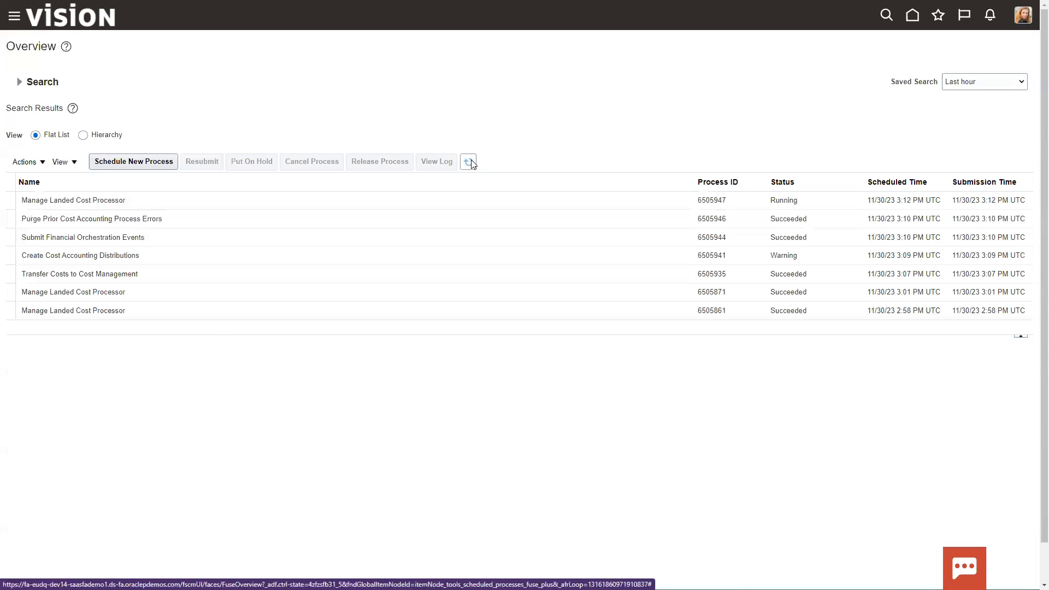
click(472, 163)
click(473, 162)
click(473, 163)
click(474, 169)
click(471, 167)
click(473, 170)
- Return to the landed cost processes and submit the Associate TO Invoice run control
key(alt+Tab)
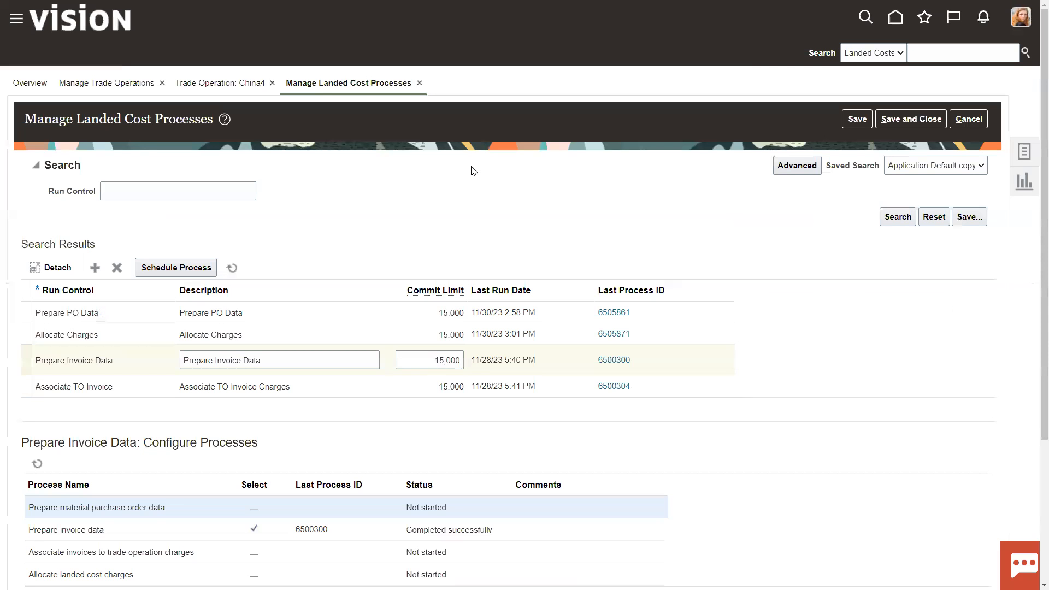
click(126, 393)
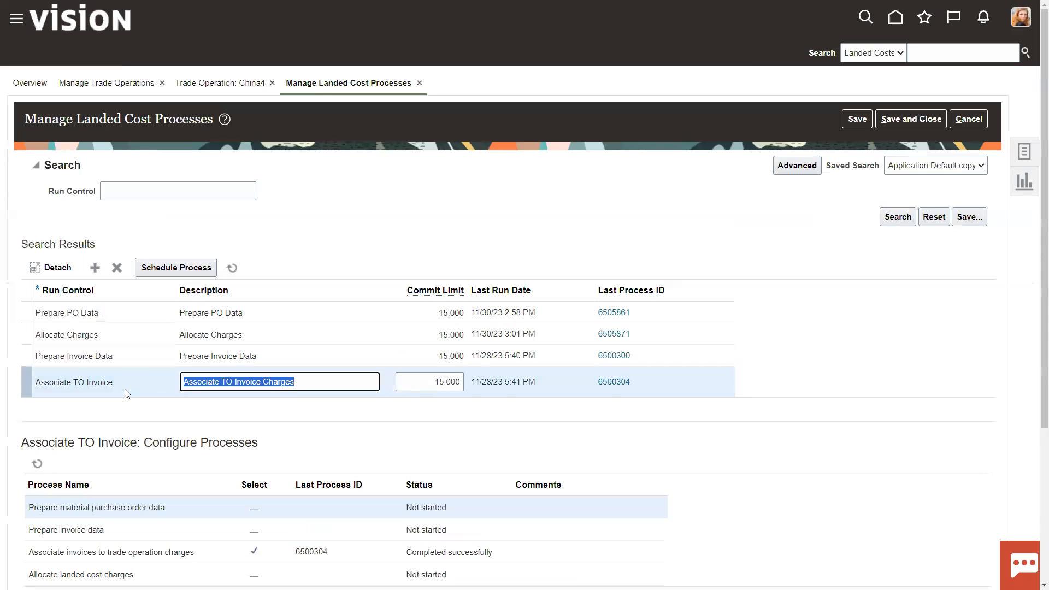
click(184, 270)
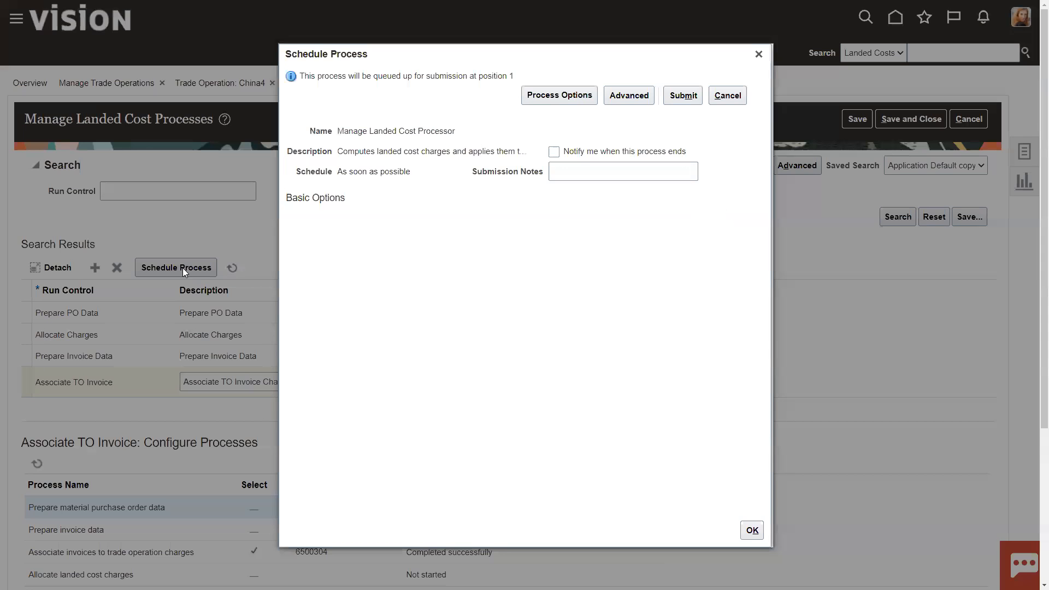
click(681, 98)
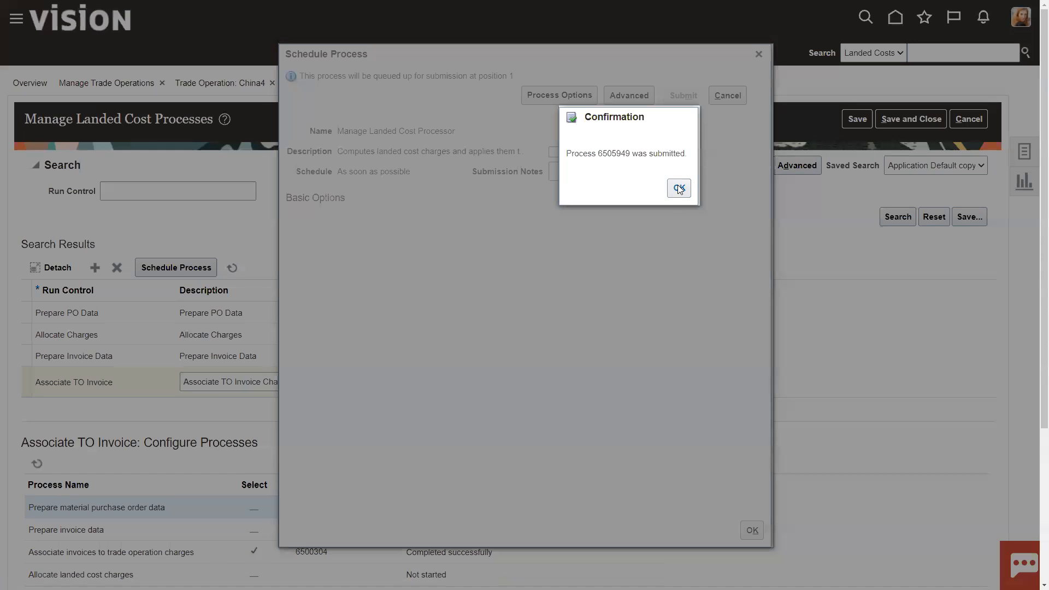
click(680, 189)
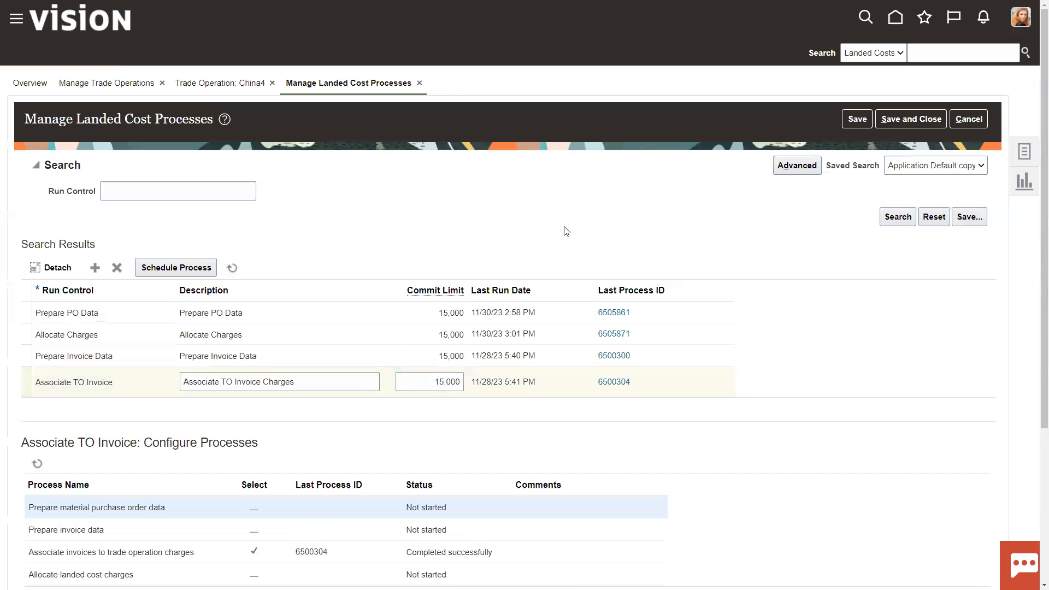
- Refresh the run controls and check the last process details of Associate TO Invoice
click(232, 268)
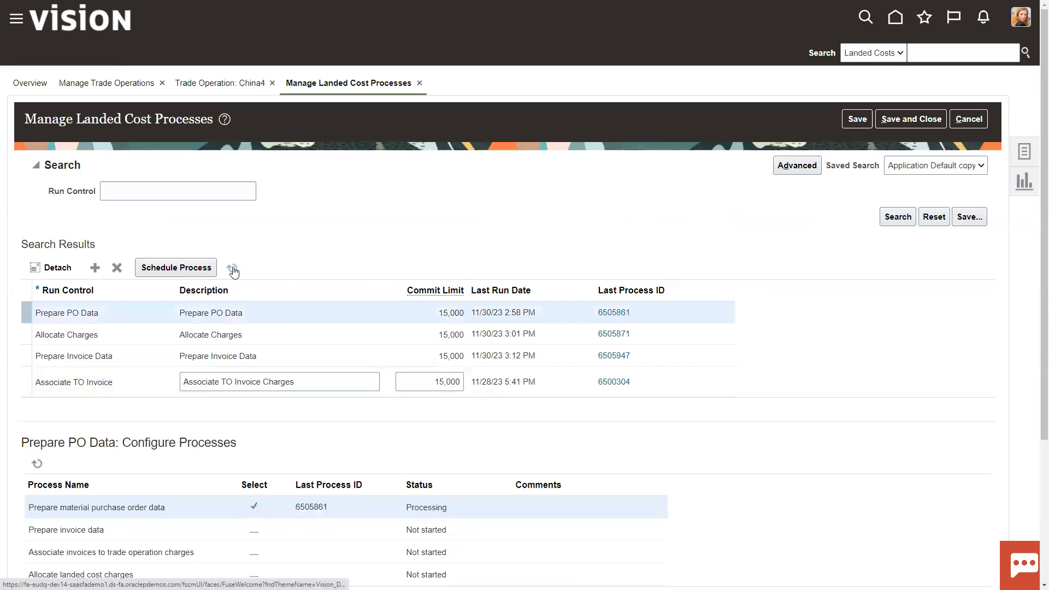
click(141, 379)
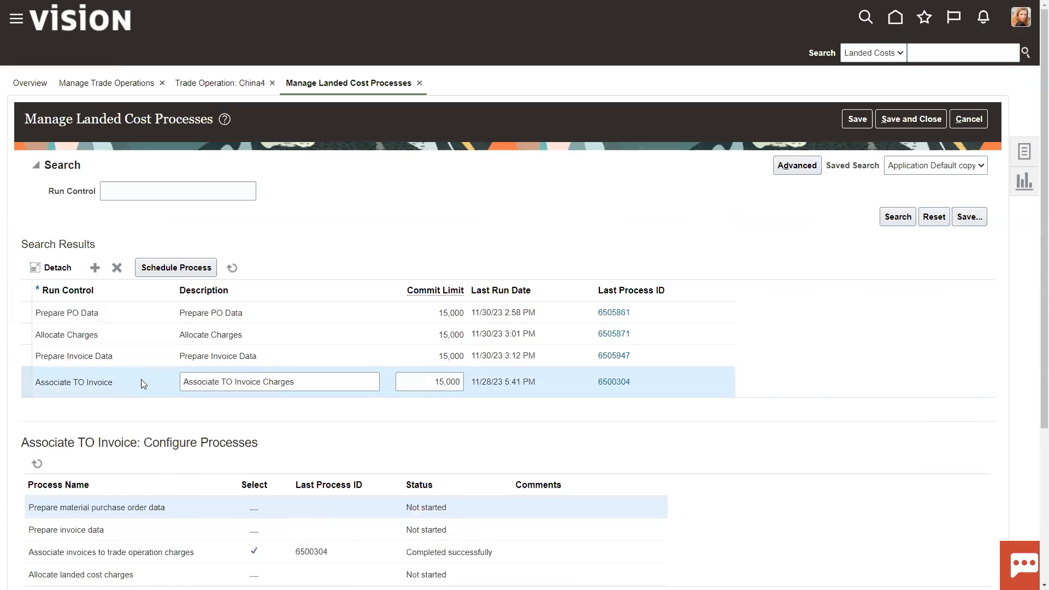
click(232, 268)
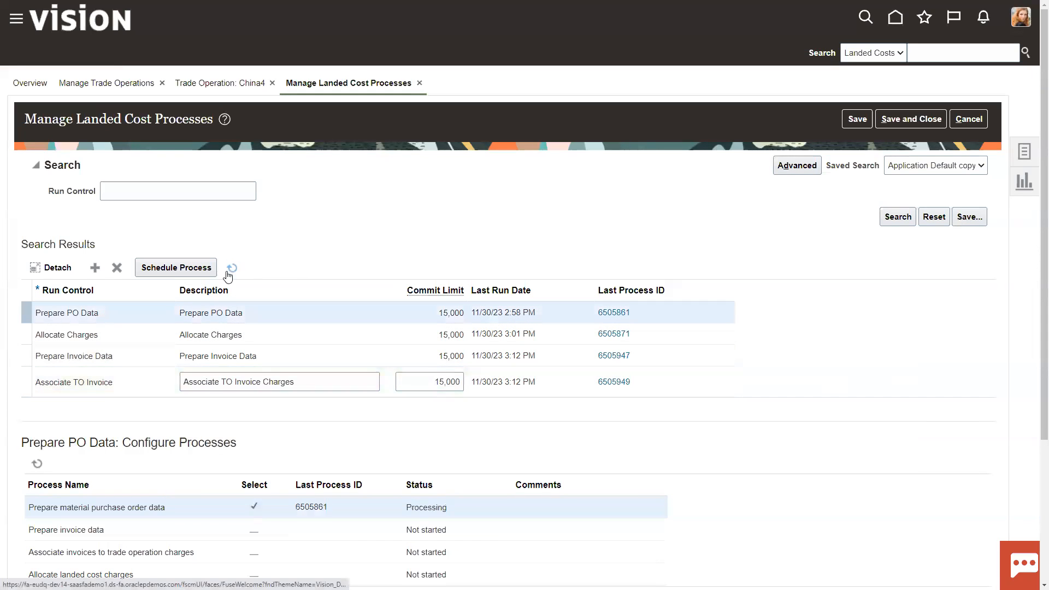
click(151, 377)
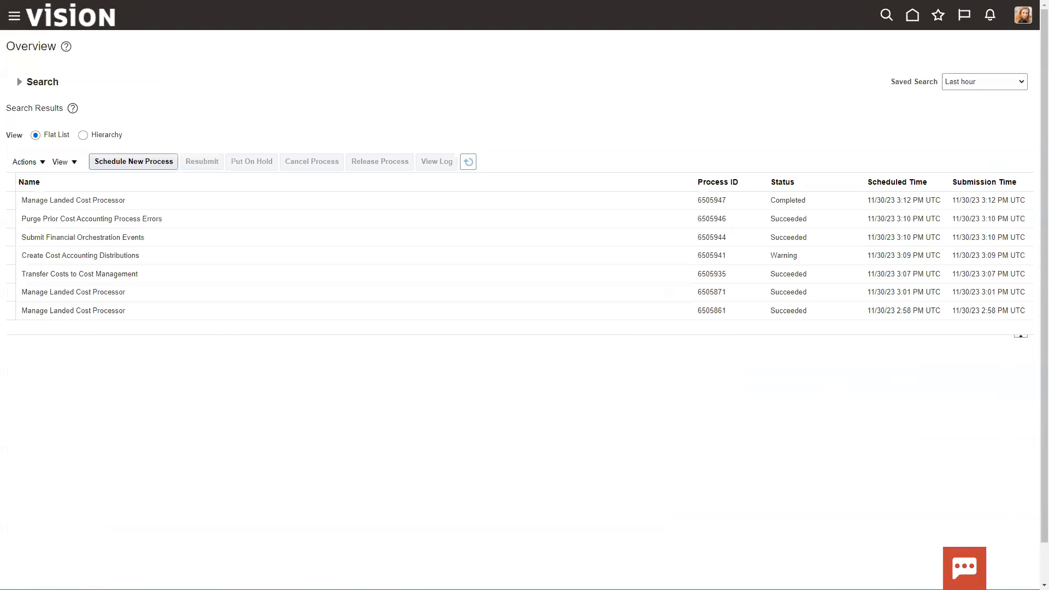
- Check the status and process details of the newest Manage Landed Cost Processor run in the scheduled processes list
click(469, 162)
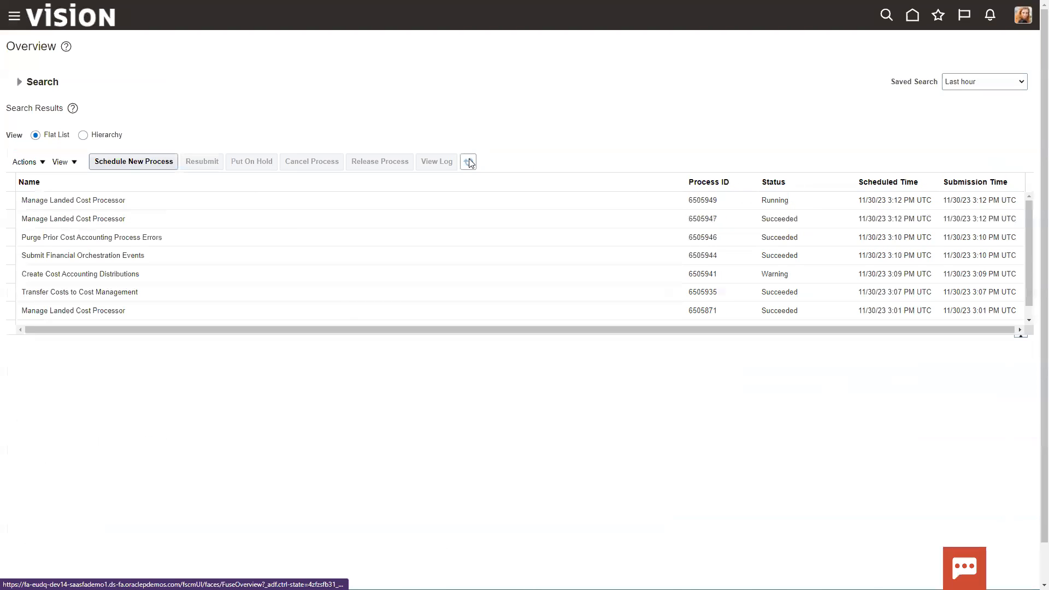
click(470, 163)
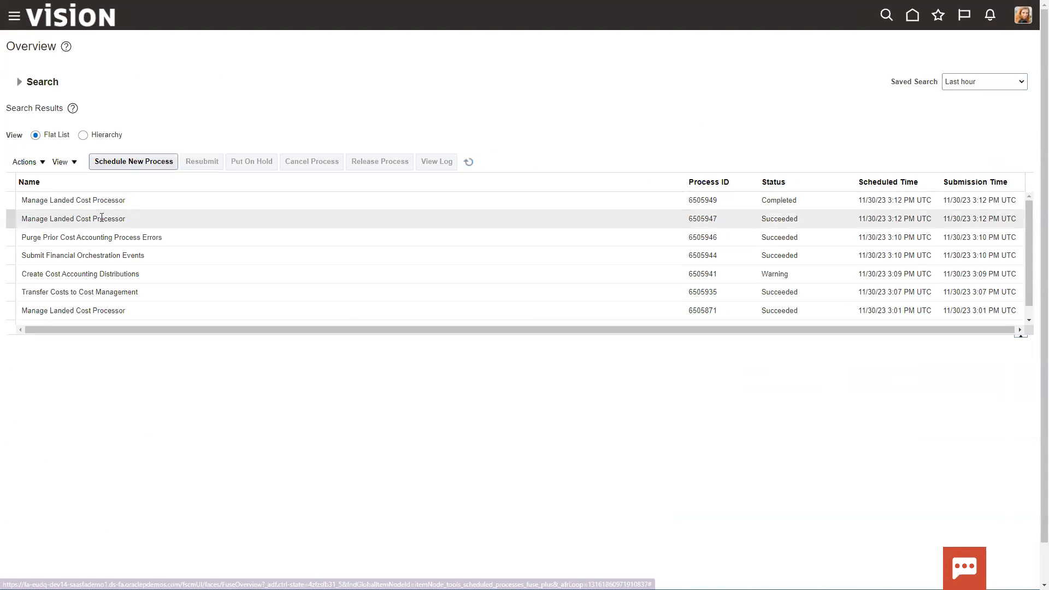
click(105, 200)
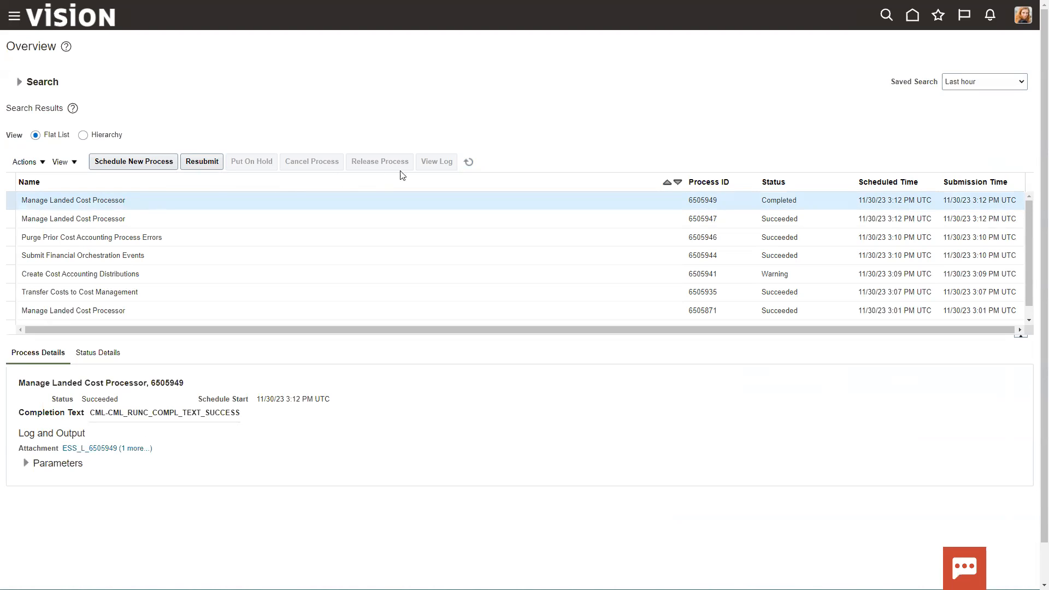
click(470, 163)
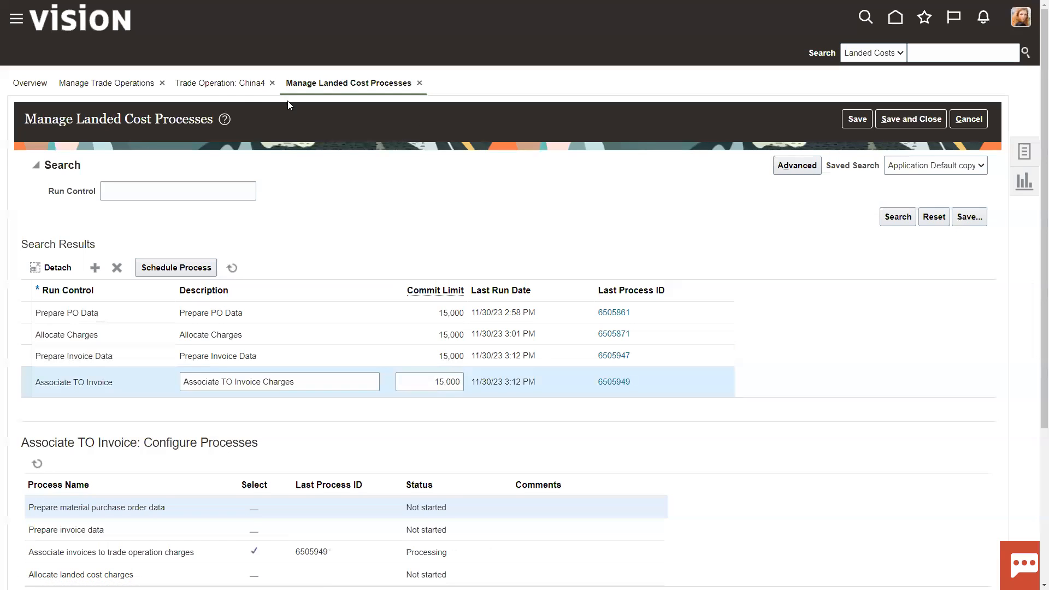
- Reopen the China4 trade operation and allocate the charges for its Freight line
click(220, 83)
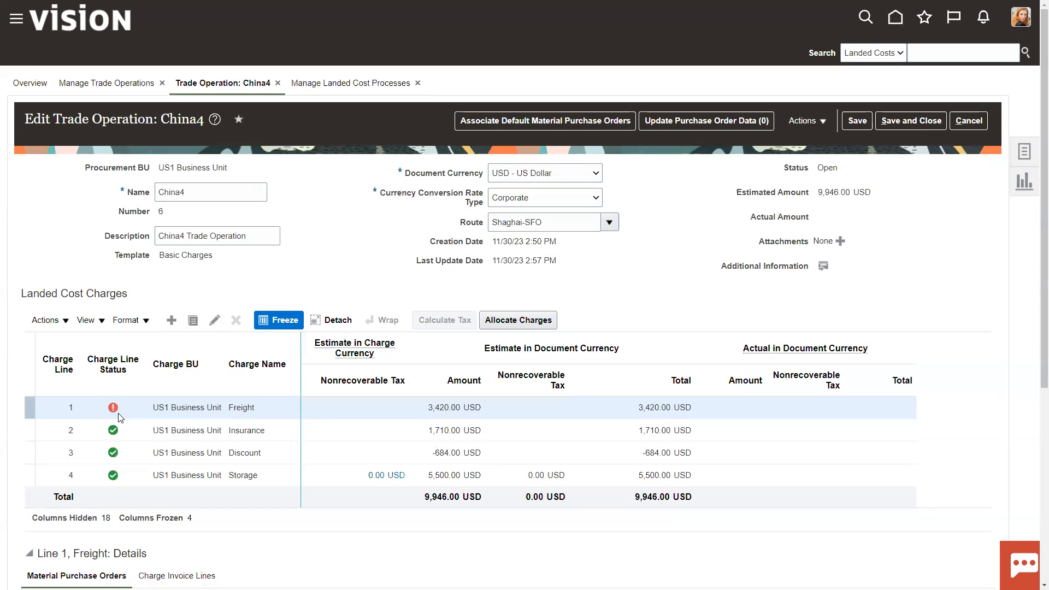
mouse_move(113, 412)
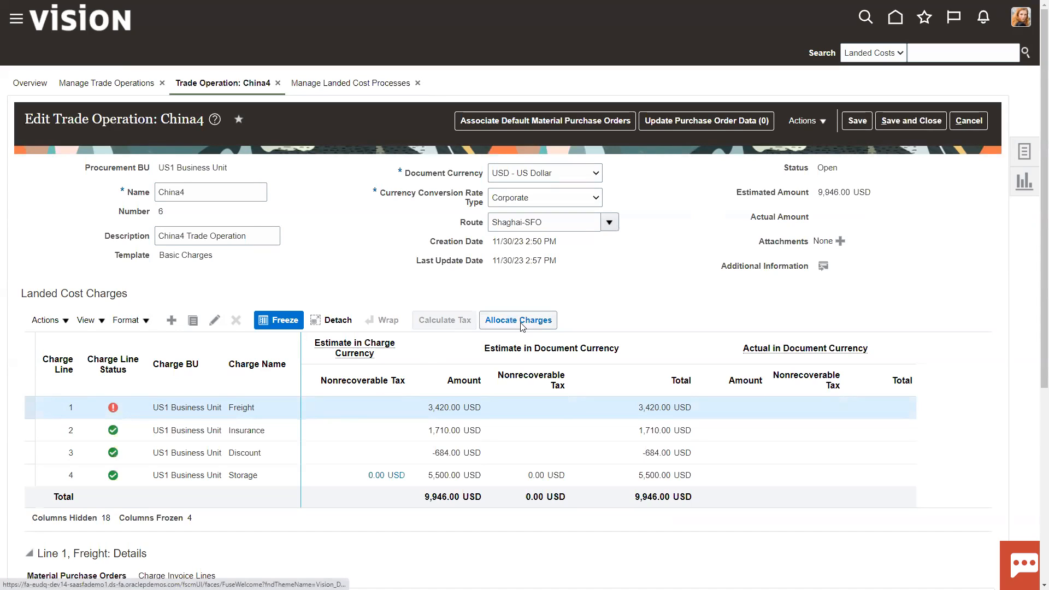
click(823, 121)
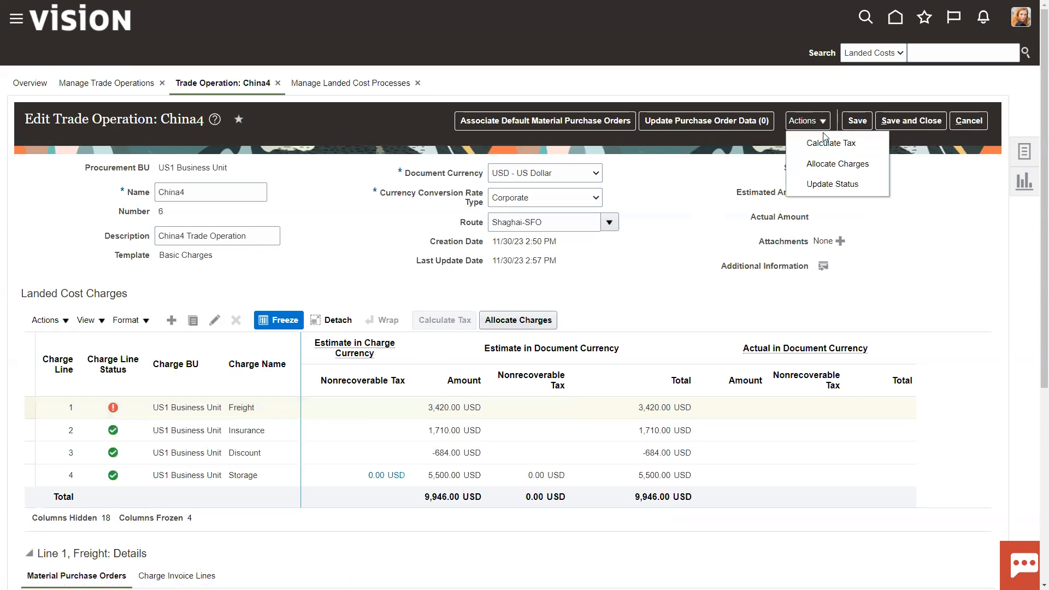
click(534, 320)
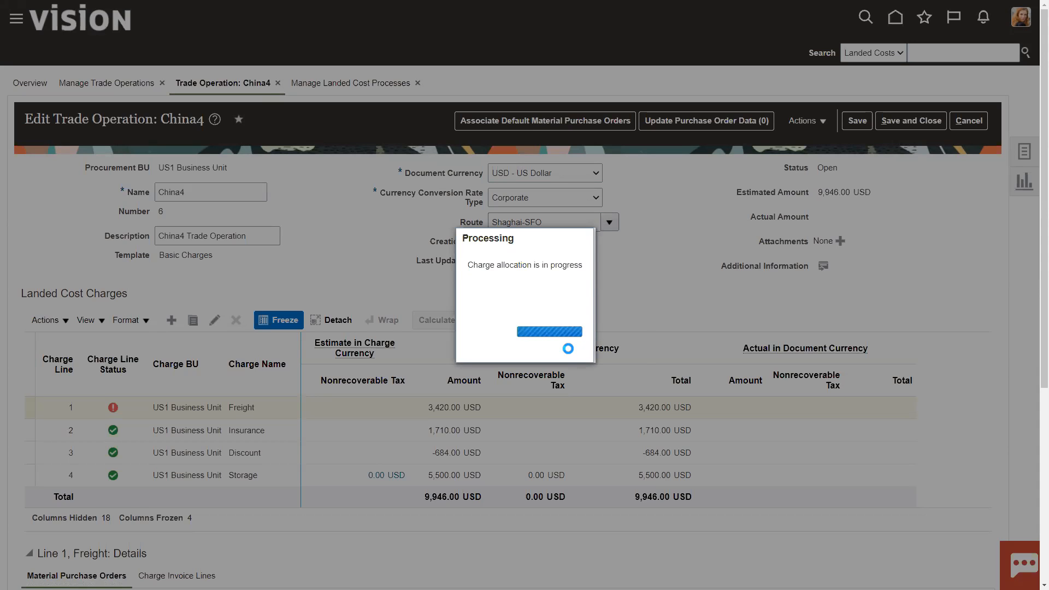
click(596, 349)
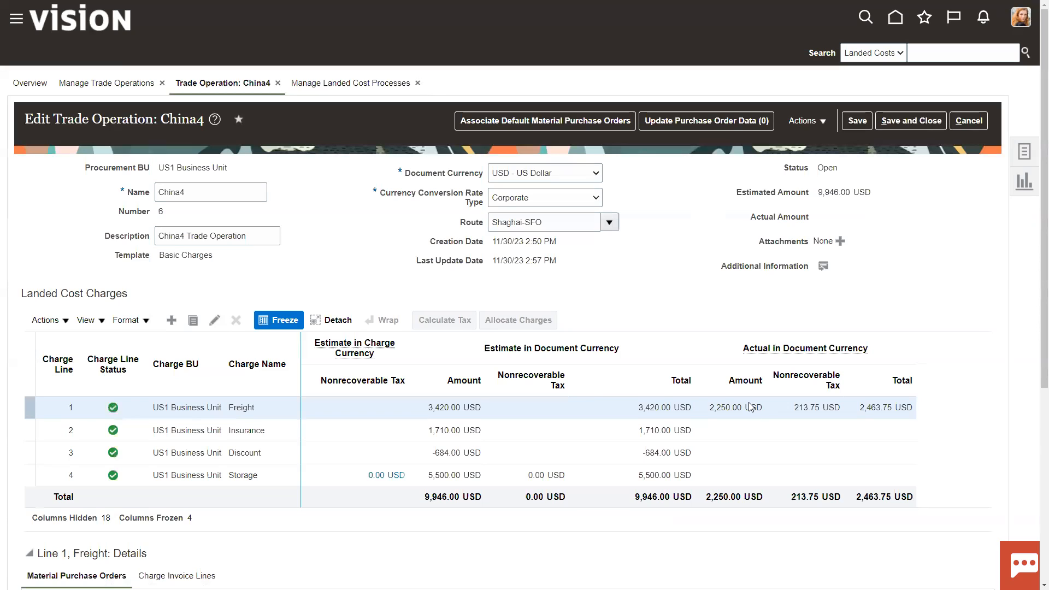
- Save and close the China4 trade operation and return to the Manage Trade Operations list
mouse_move(706, 334)
mouse_down()
mouse_move(733, 392)
mouse_move(928, 442)
mouse_move(945, 515)
mouse_up()
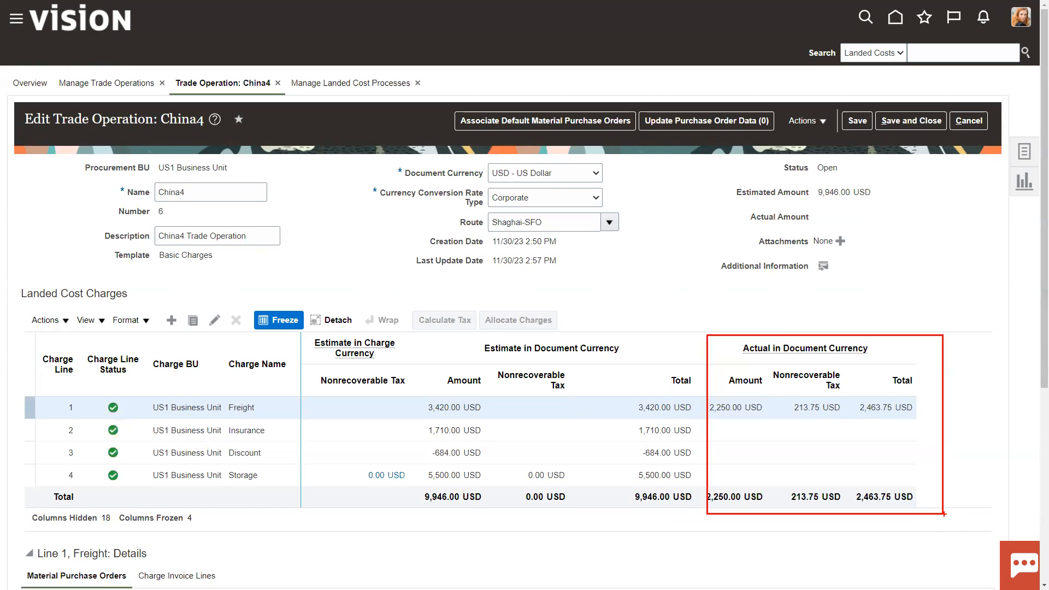
key(Escape)
click(890, 121)
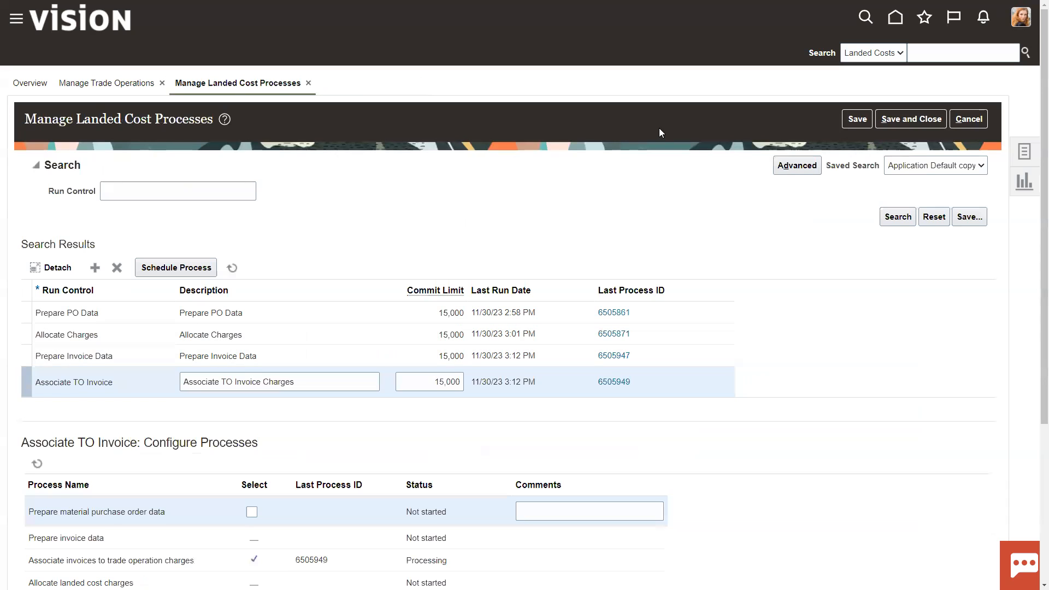
click(117, 83)
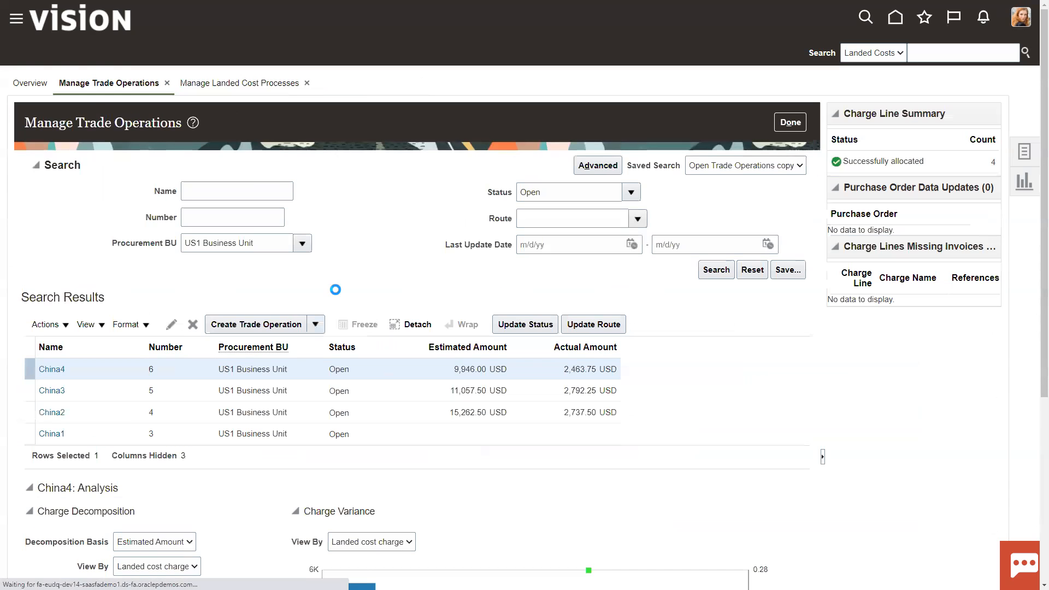
- Select the China4 trade operation and examine estimated versus actual Freight amounts in its Charge Variance chart
click(168, 390)
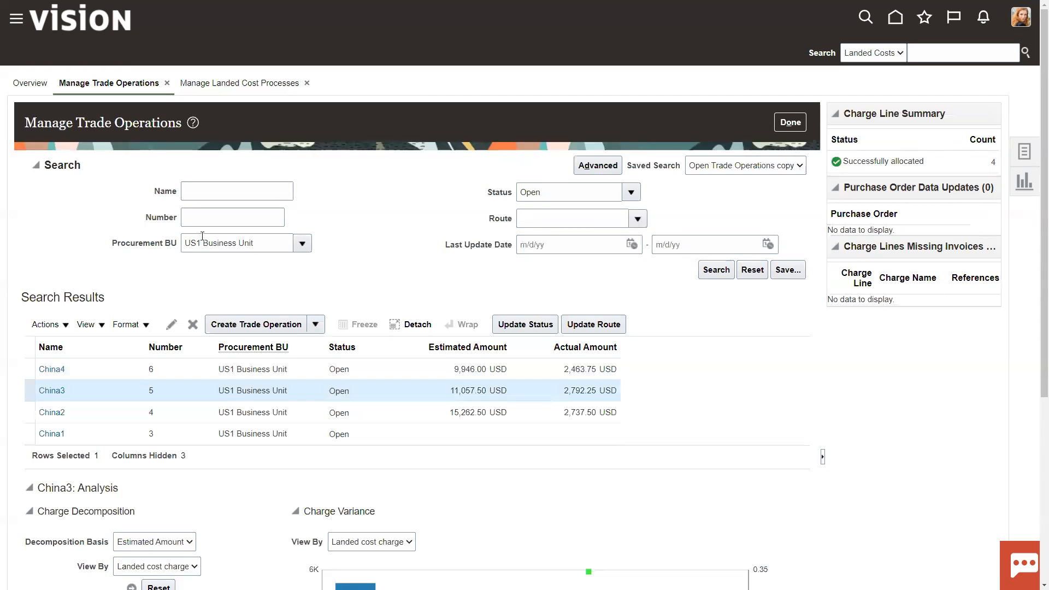
click(93, 367)
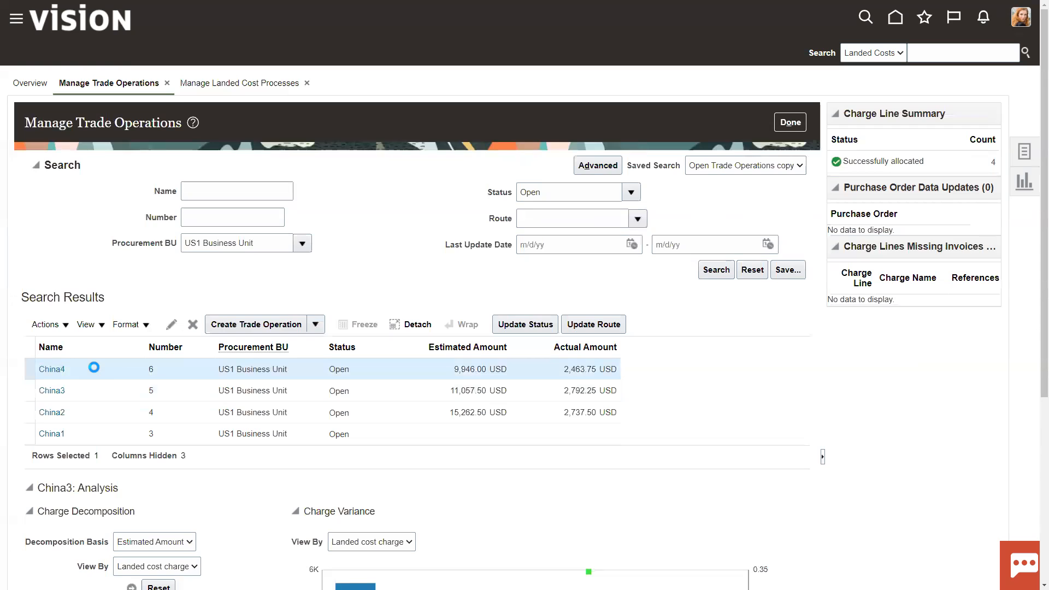
scroll(355, 405, down, 5)
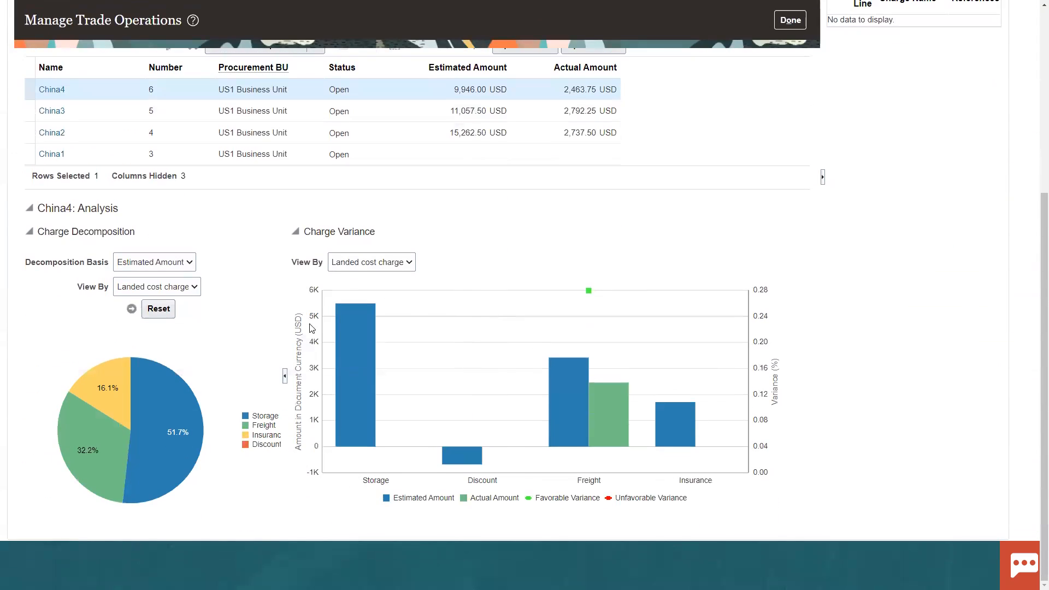
mouse_move(592, 421)
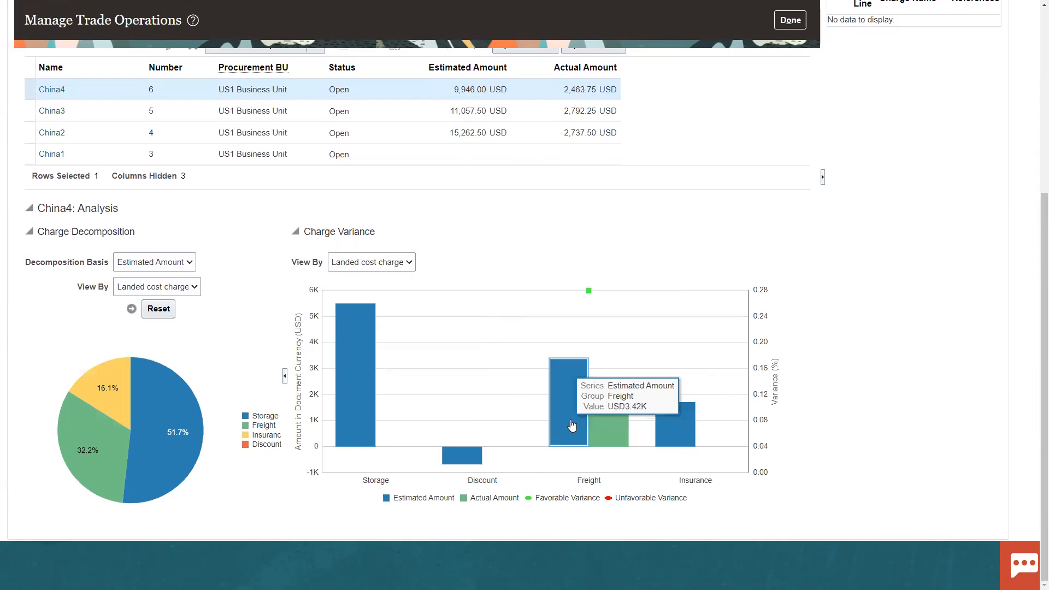
mouse_move(572, 356)
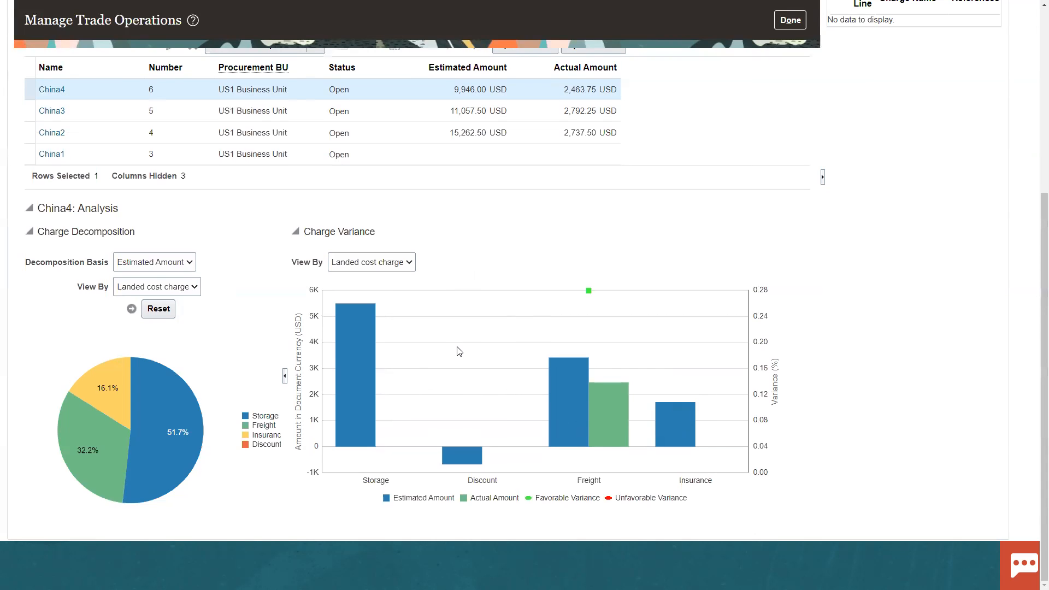
scroll(459, 352, up, 2)
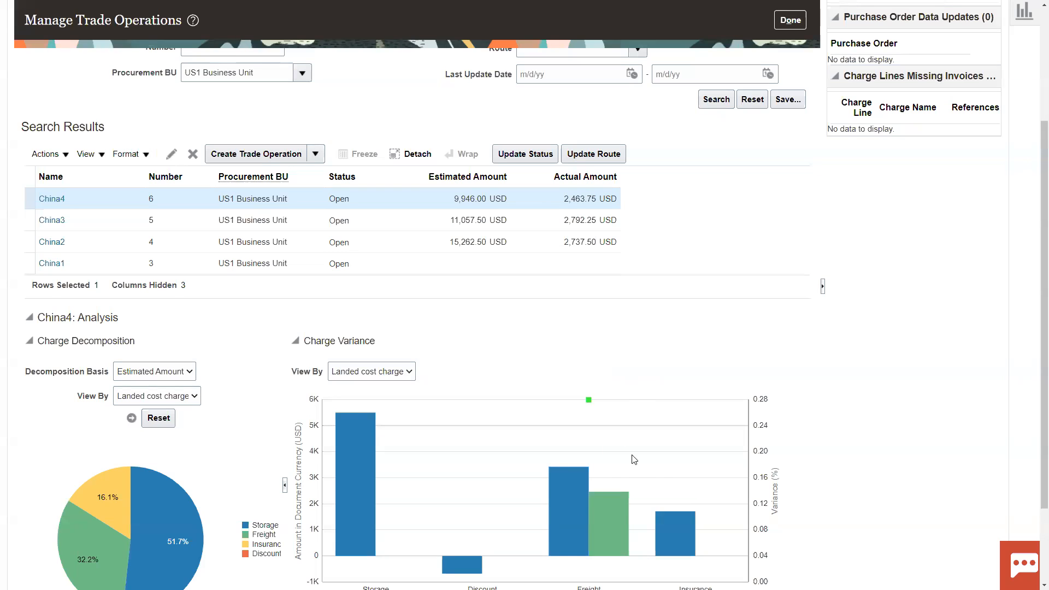
mouse_move(616, 533)
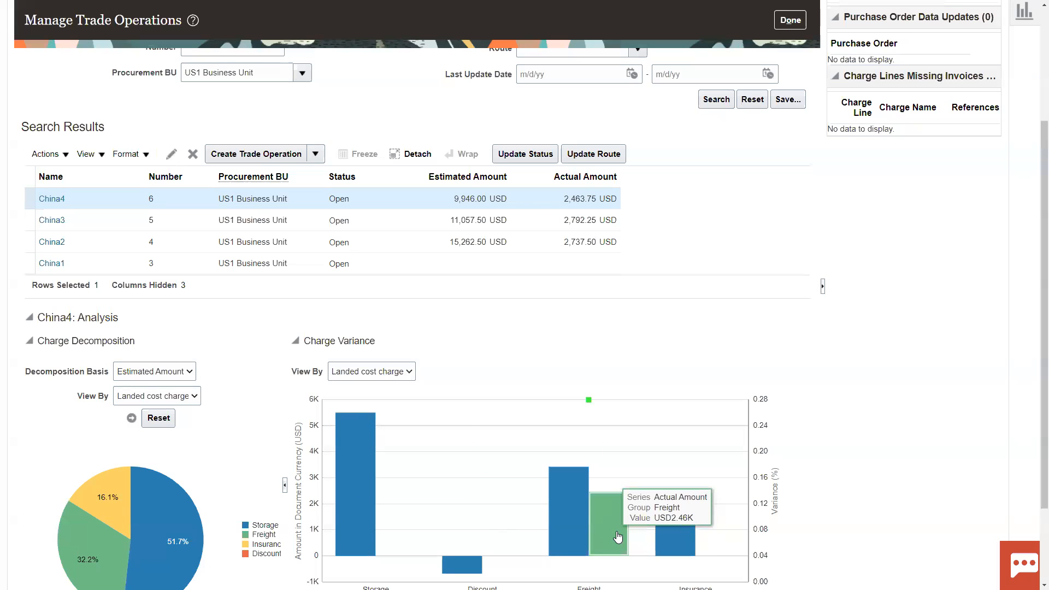